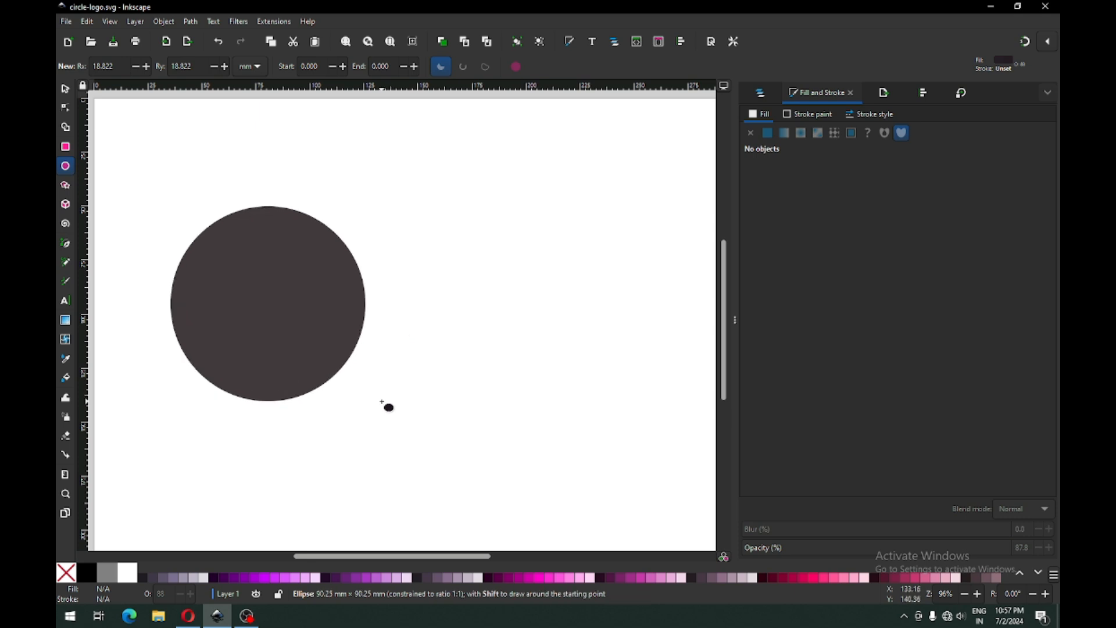
Step: Convert the dark circle to a path
left_click(66, 89)
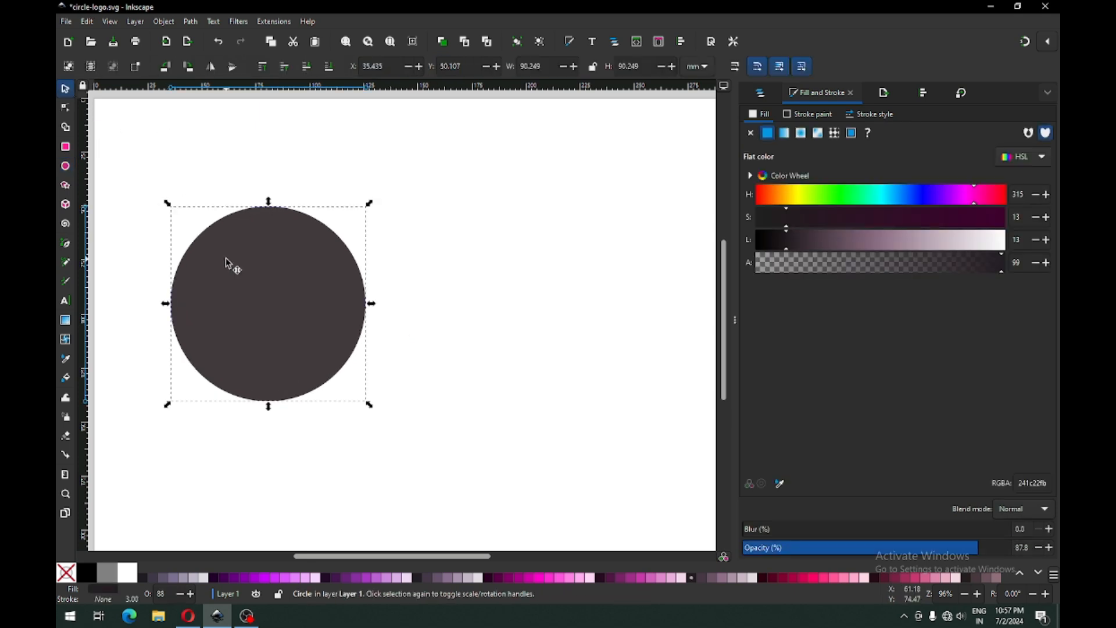
left_click(190, 21)
left_click(197, 39)
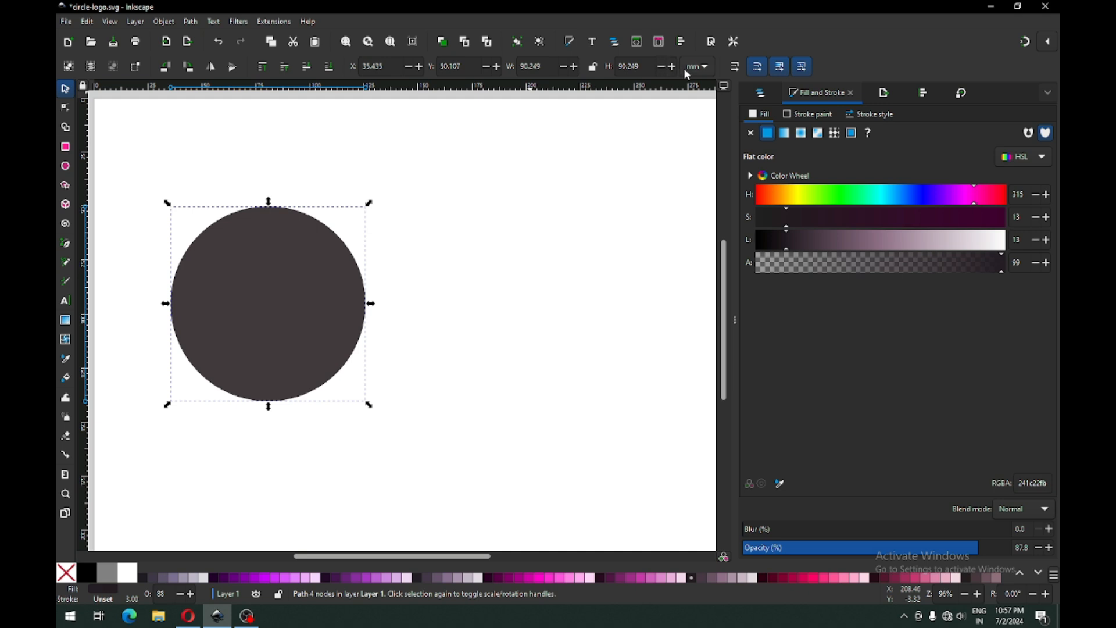
Step: Set the circle's height and width to 100 mm each
double_click(622, 67)
type("100")
key("Return")
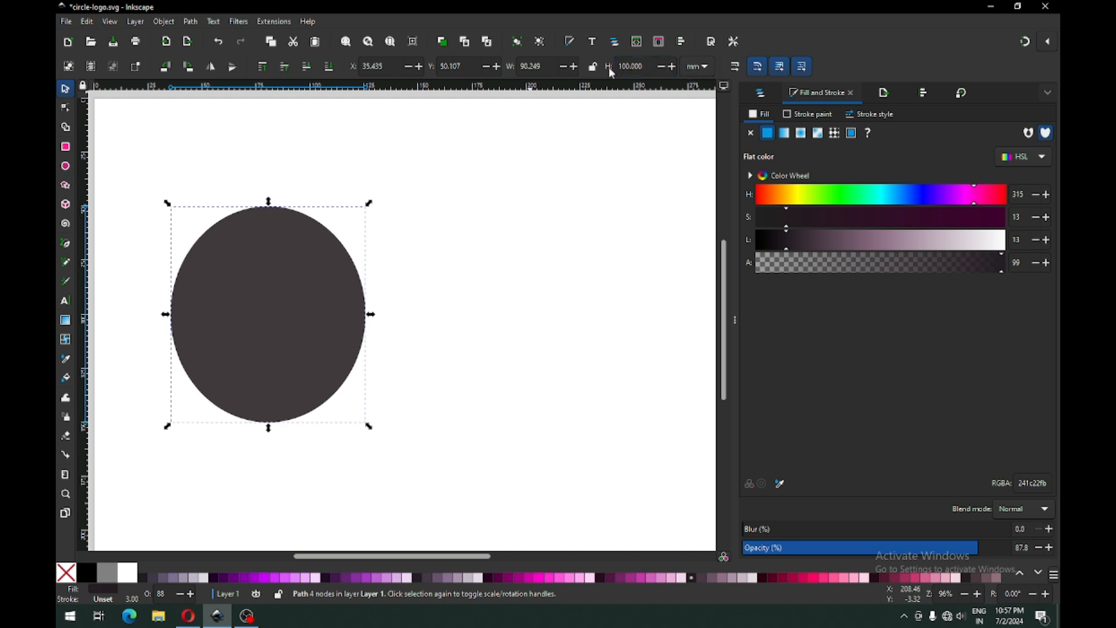
double_click(552, 66)
type("100")
key("Return")
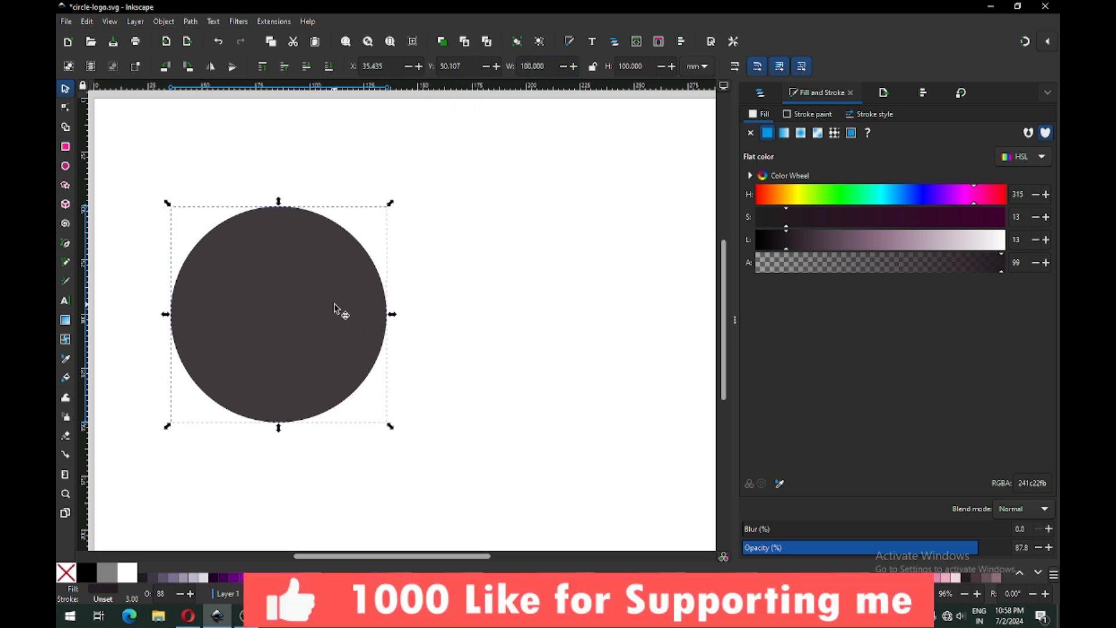
Step: Lower the circle's opacity to 23% and place a duplicate beside it on its right
left_click(883, 548)
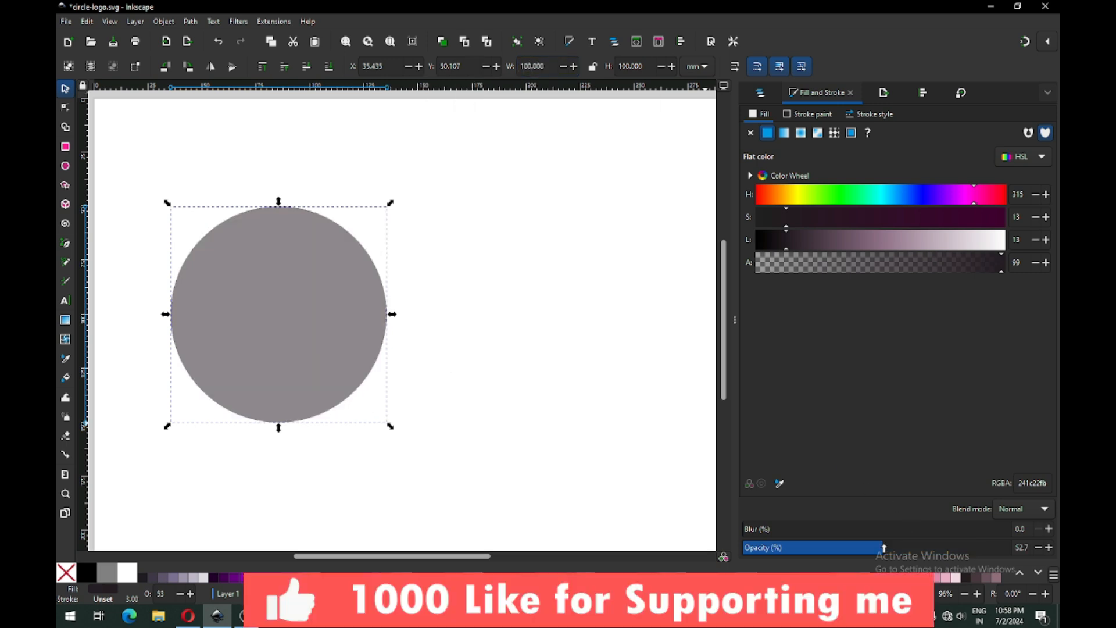
left_click_drag(869, 549, 803, 548)
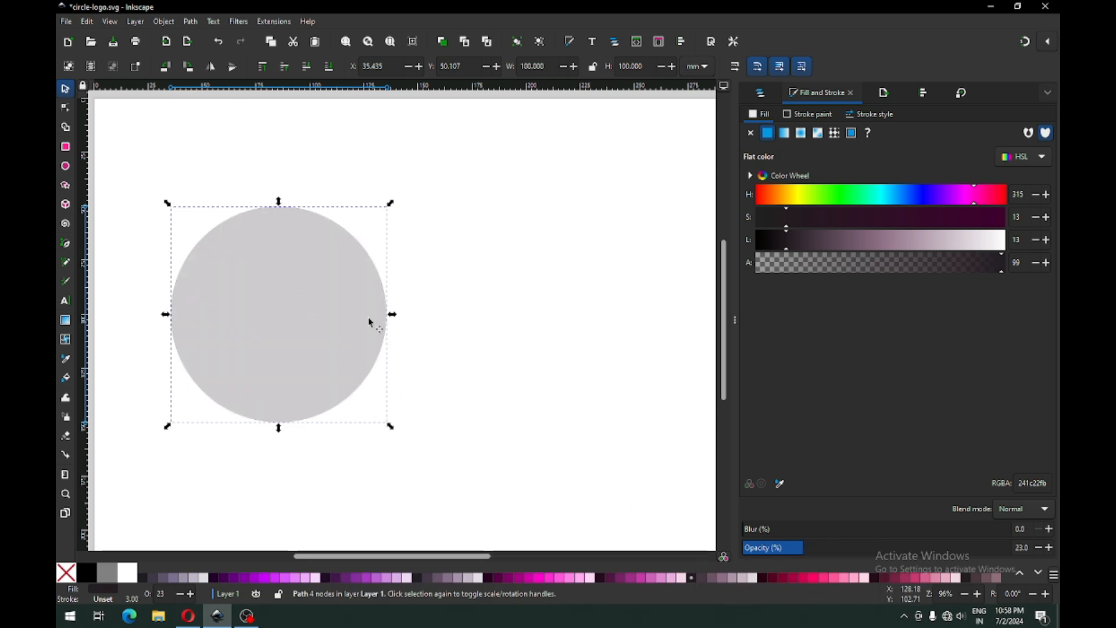
right_click(346, 298)
left_click(373, 356)
left_click_drag(317, 290, 598, 306)
Step: Reduce the original circle's opacity to 8.6% and lock it
left_click(309, 340)
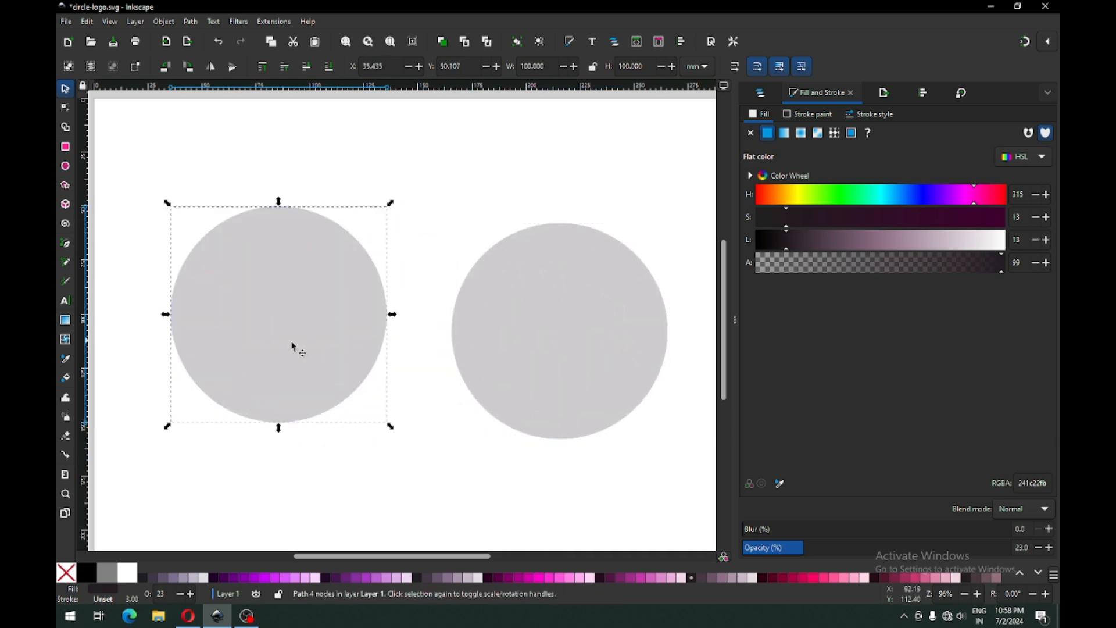
left_click(756, 550)
left_click_drag(763, 549, 765, 551)
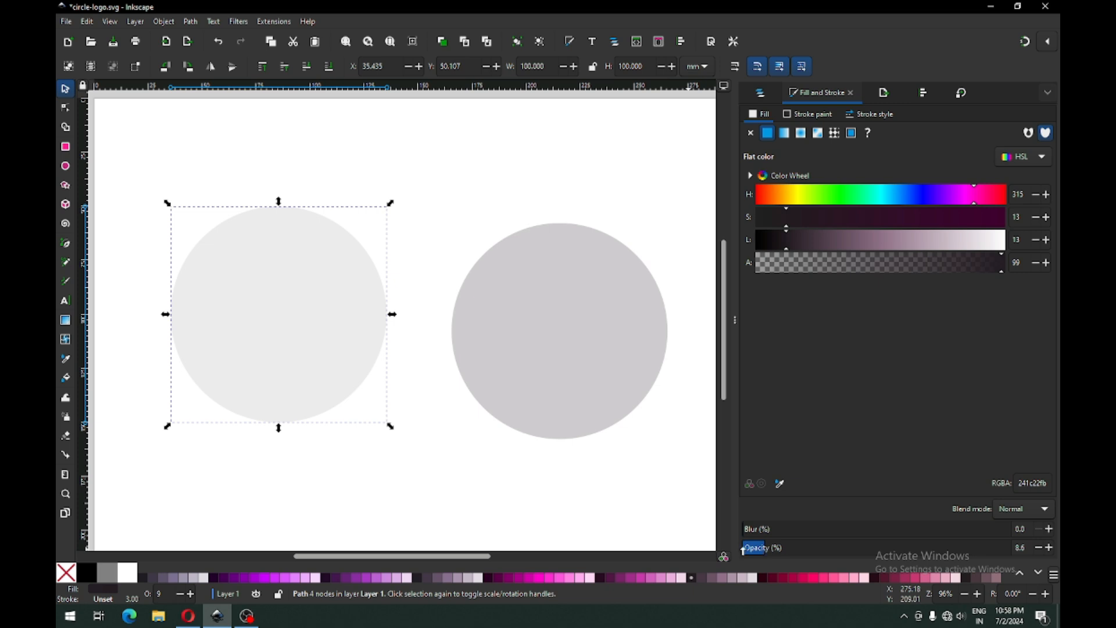
right_click(285, 274)
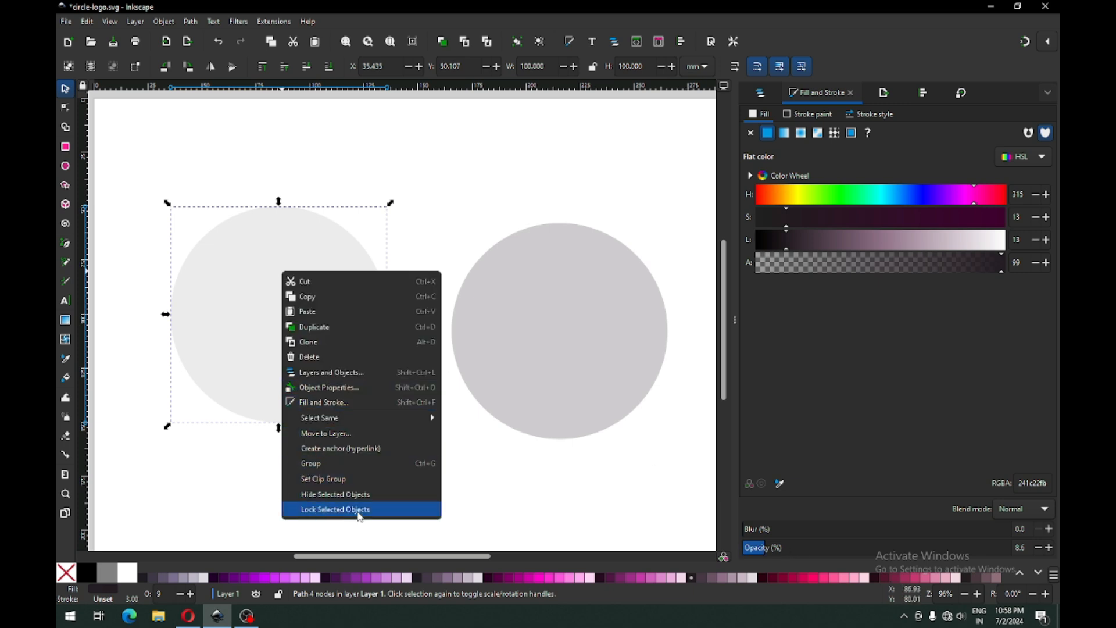
left_click(343, 510)
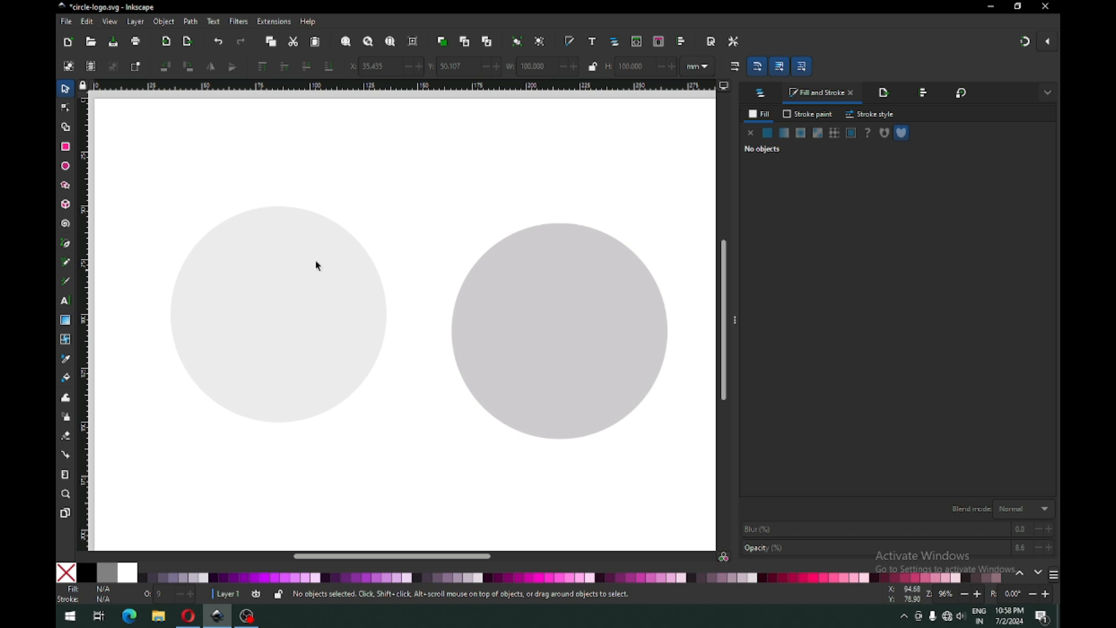
Step: Fill the unlocked duplicate with light purple cd87de and, with snapping enabled, move it exactly over the locked circle
left_click(555, 318)
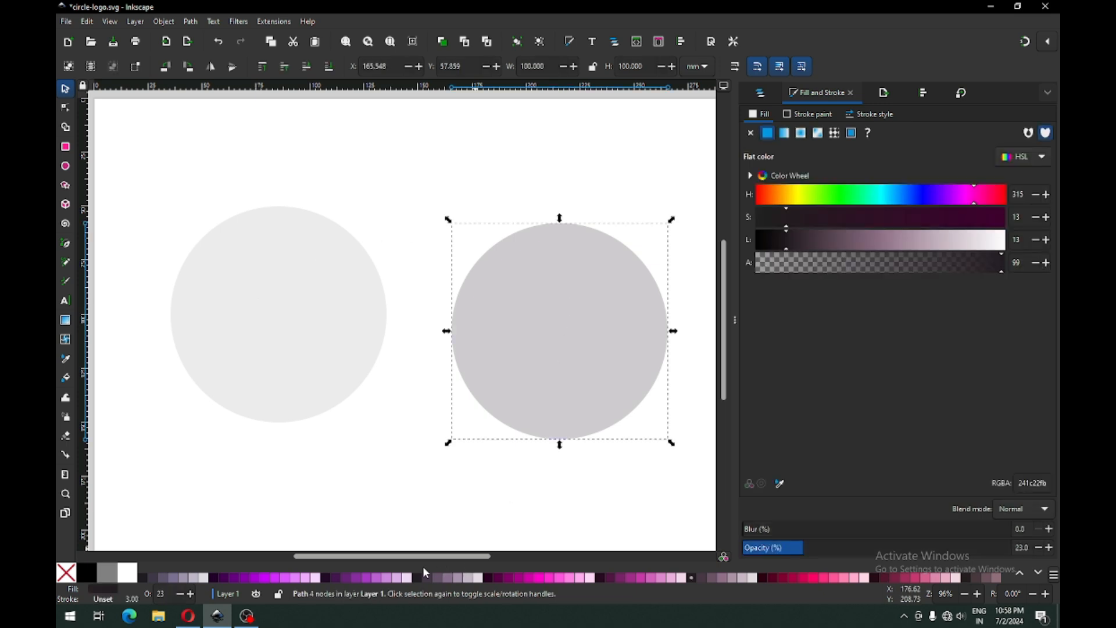
left_click(399, 579)
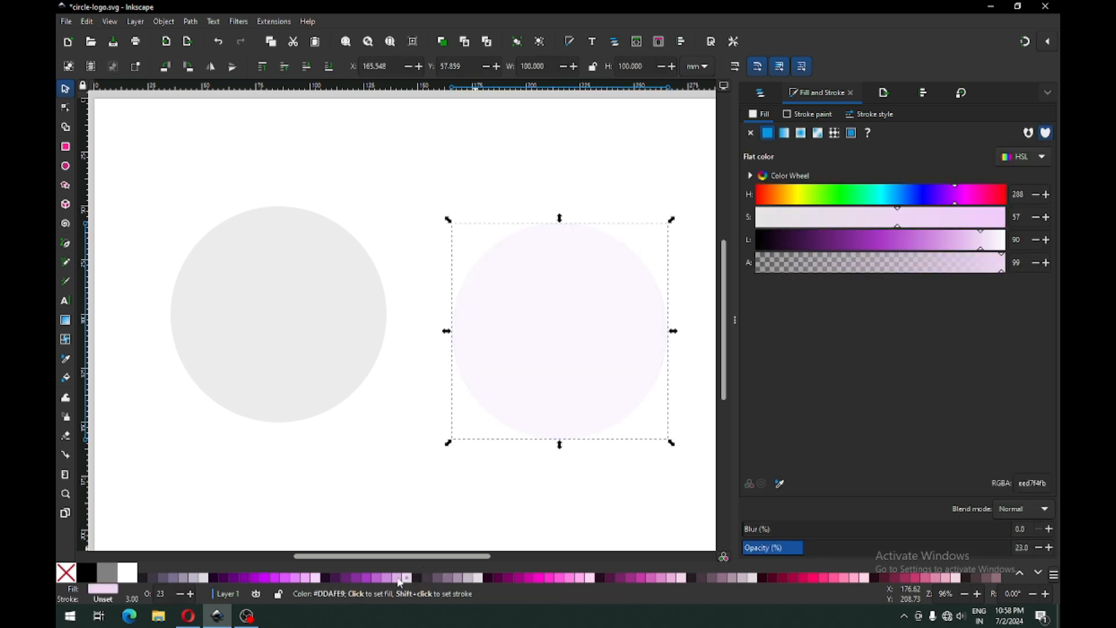
left_click(388, 579)
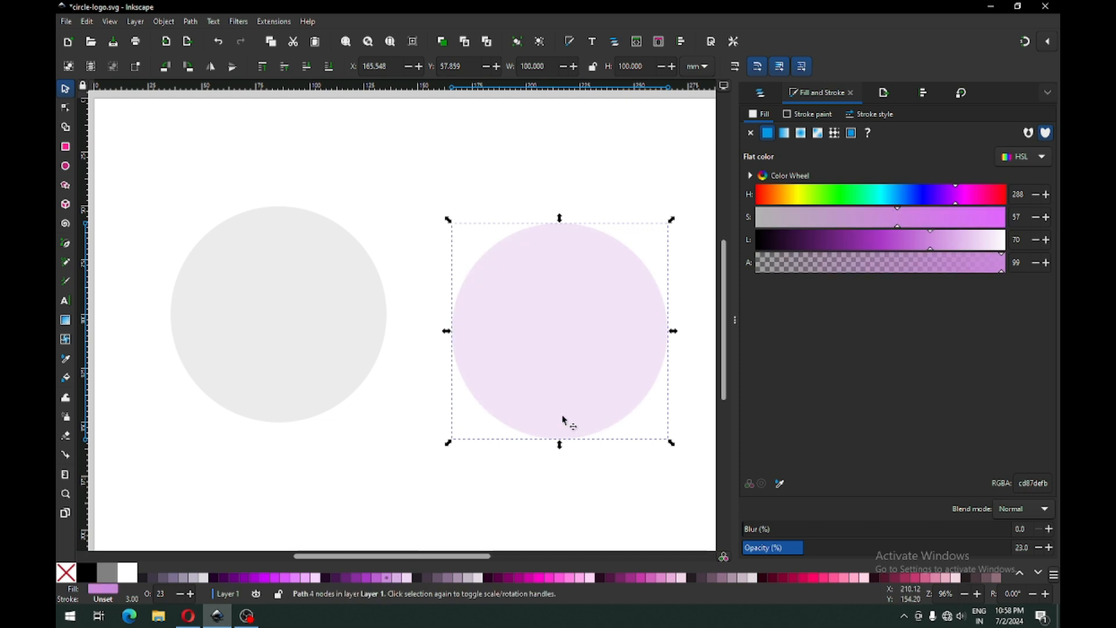
left_click(1025, 44)
left_click_drag(521, 314, 267, 291)
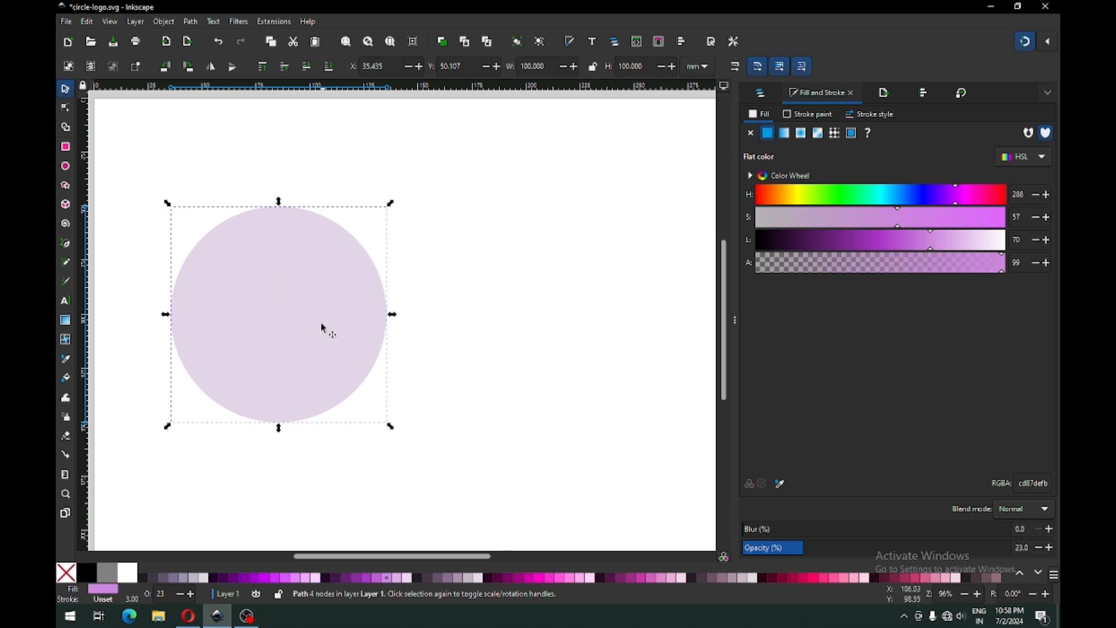
Step: Duplicate the purple circle and set the copy's width and height to 48 mm each
right_click(327, 285)
left_click(354, 346)
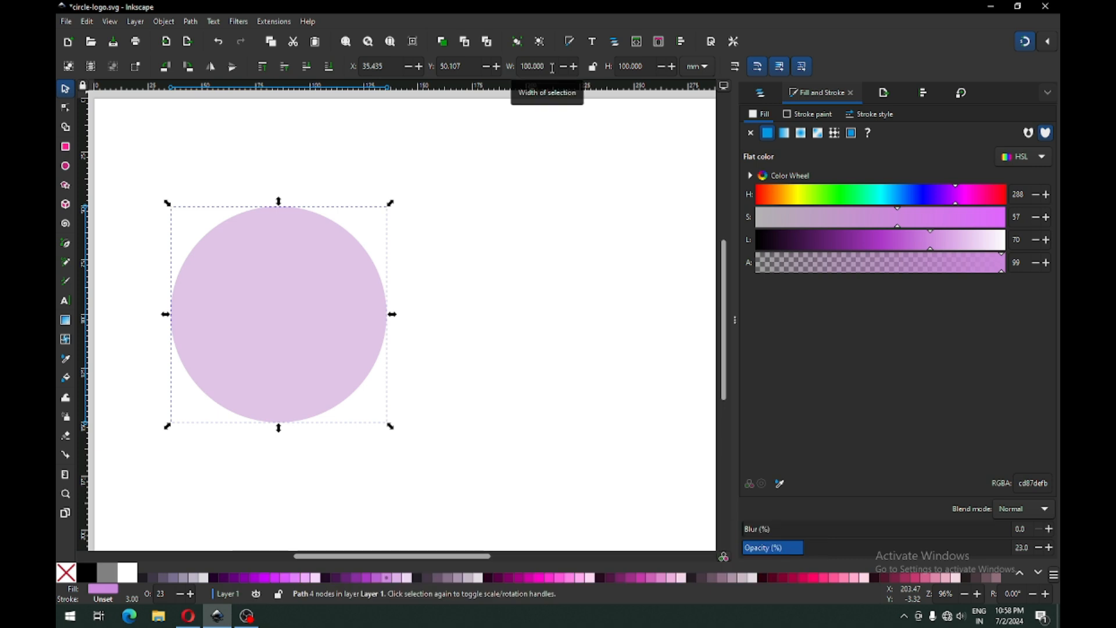
double_click(517, 67)
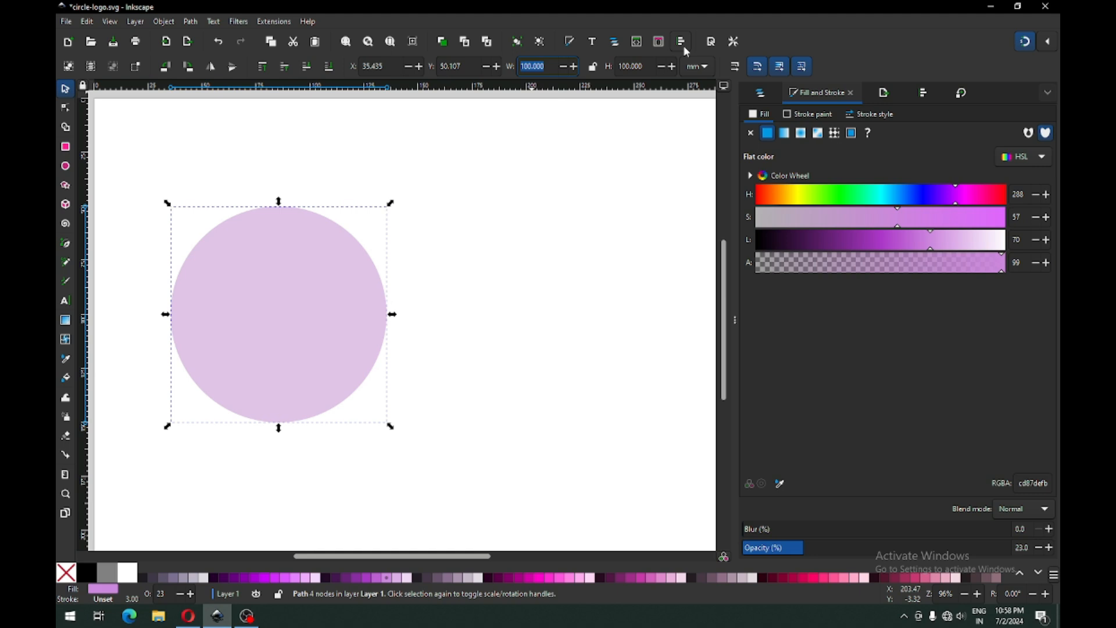
type("48")
key("Return")
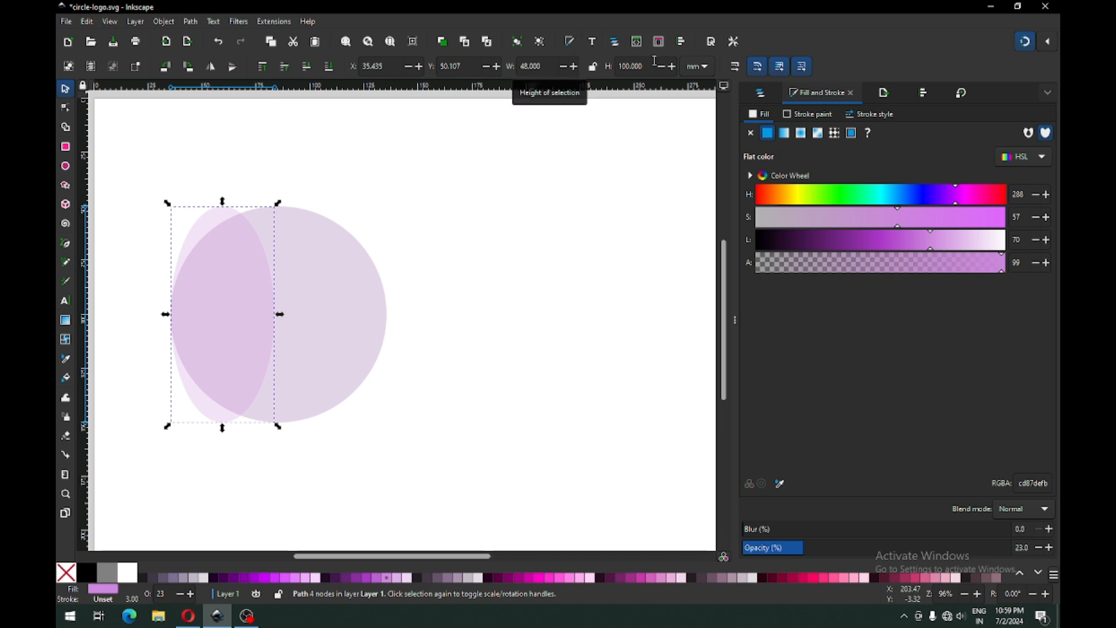
left_click_drag(655, 65, 607, 68)
type("48")
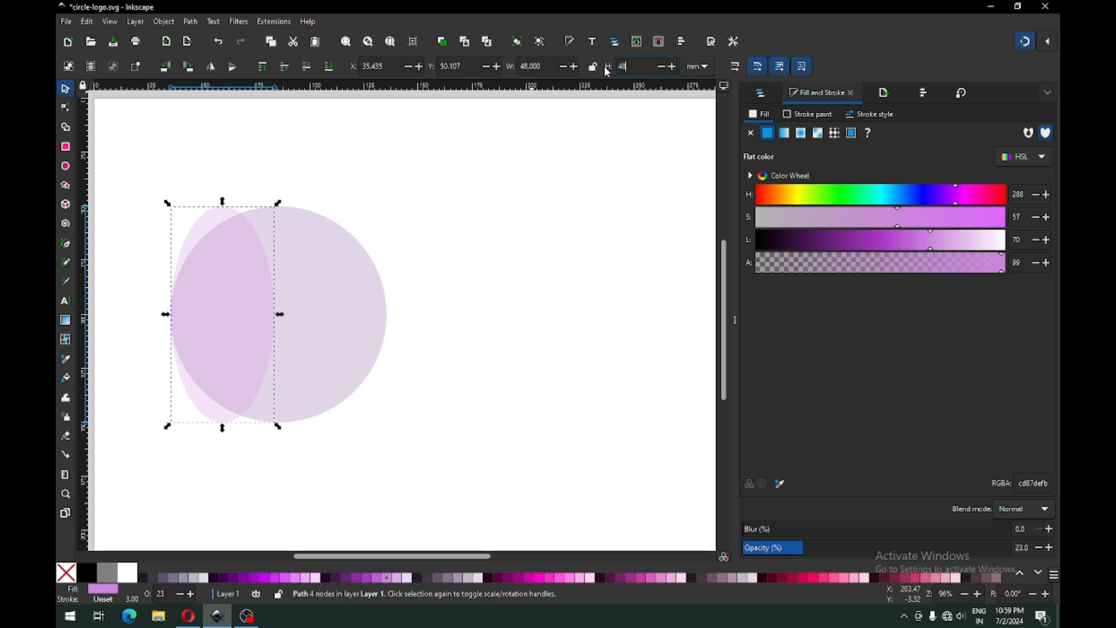
key("Return")
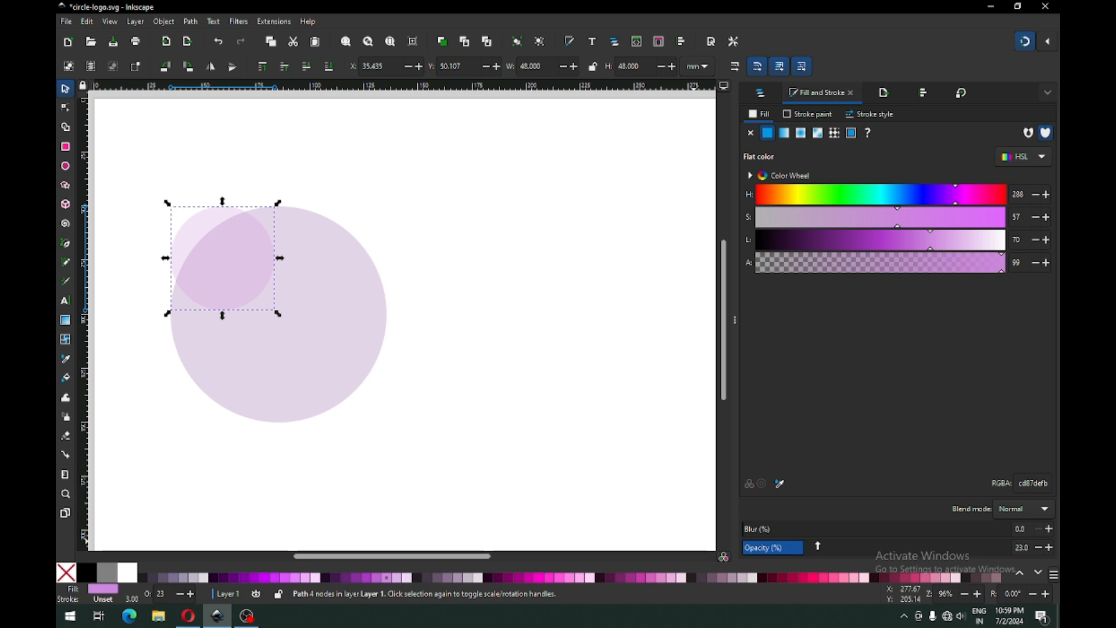
Step: Raise the 48 mm circle's opacity to 58% and snap it inside the large circle, vertically centred and touching its right edge
left_click_drag(818, 546, 898, 548)
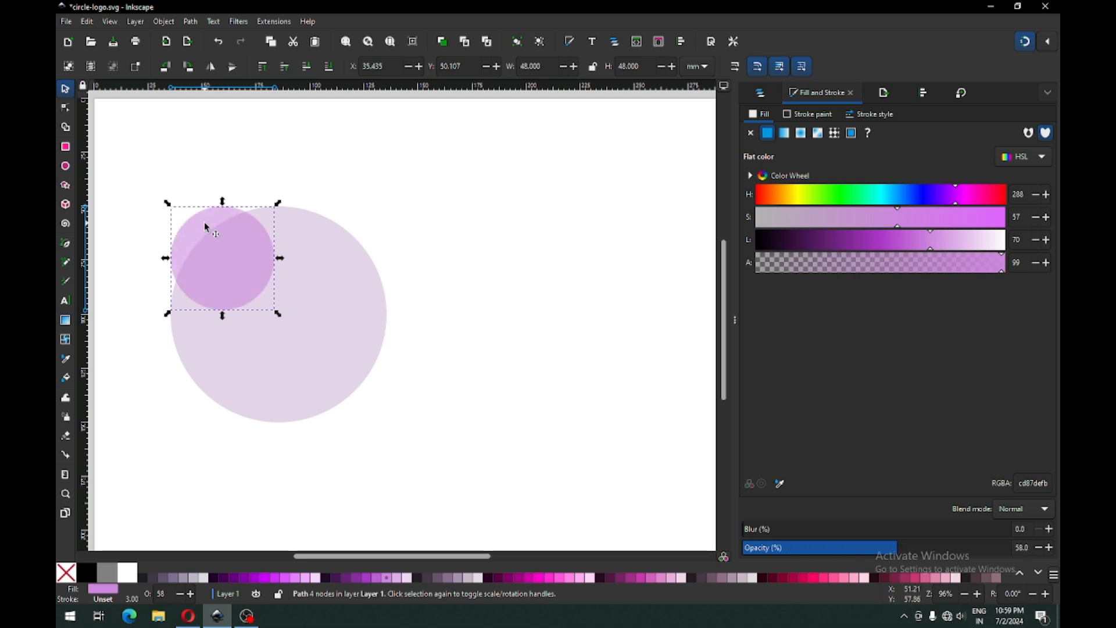
left_click_drag(206, 227, 328, 283)
left_click(324, 245)
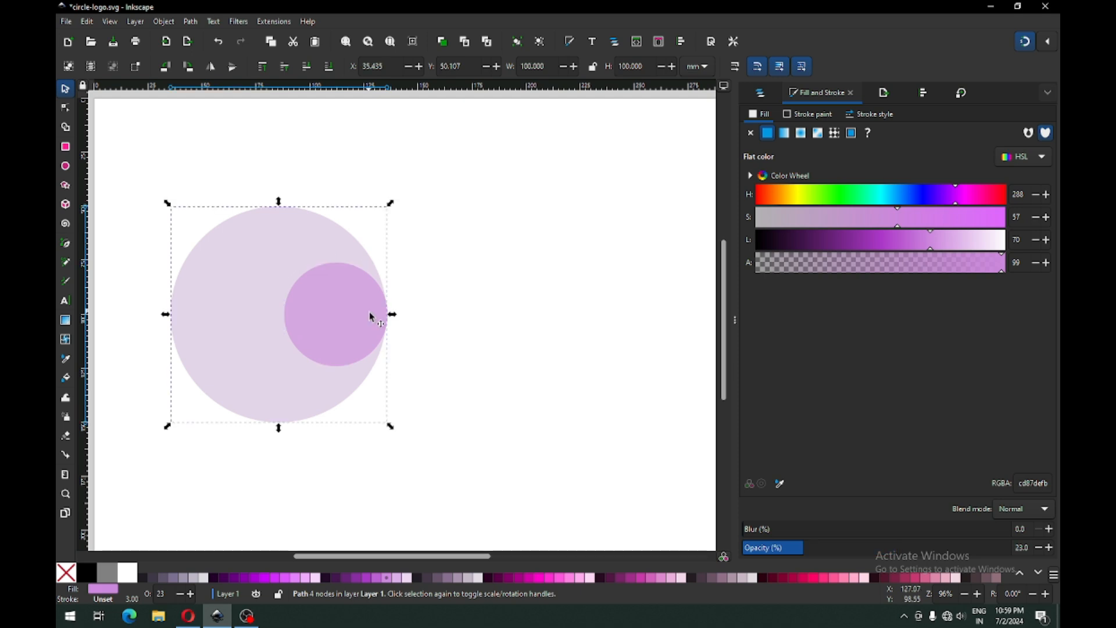
left_click(360, 318)
key("z")
left_click_drag(229, 229, 441, 419)
left_click(65, 90)
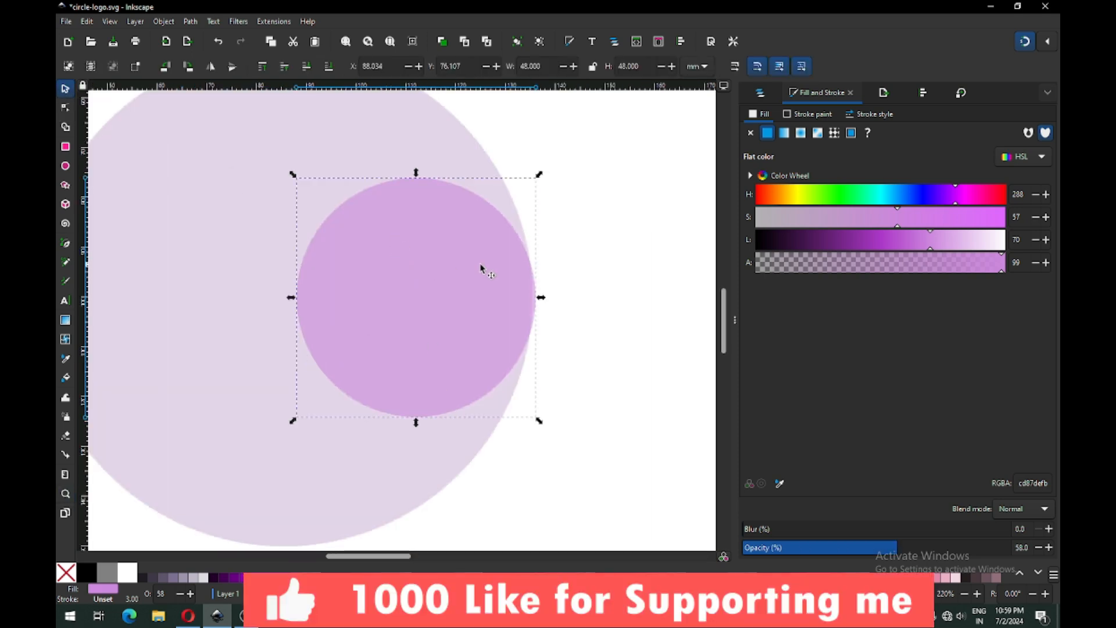
left_click_drag(528, 298, 516, 300)
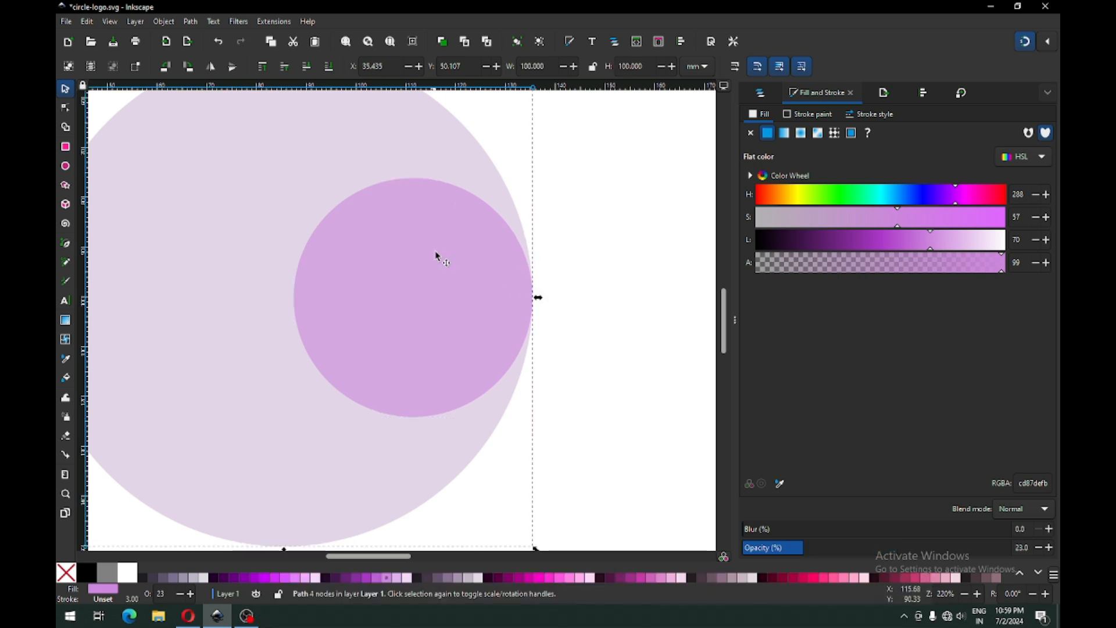
Step: Duplicate the 48 mm circle and move the copy to the left half of the large circle
key("minus")
key("minus")
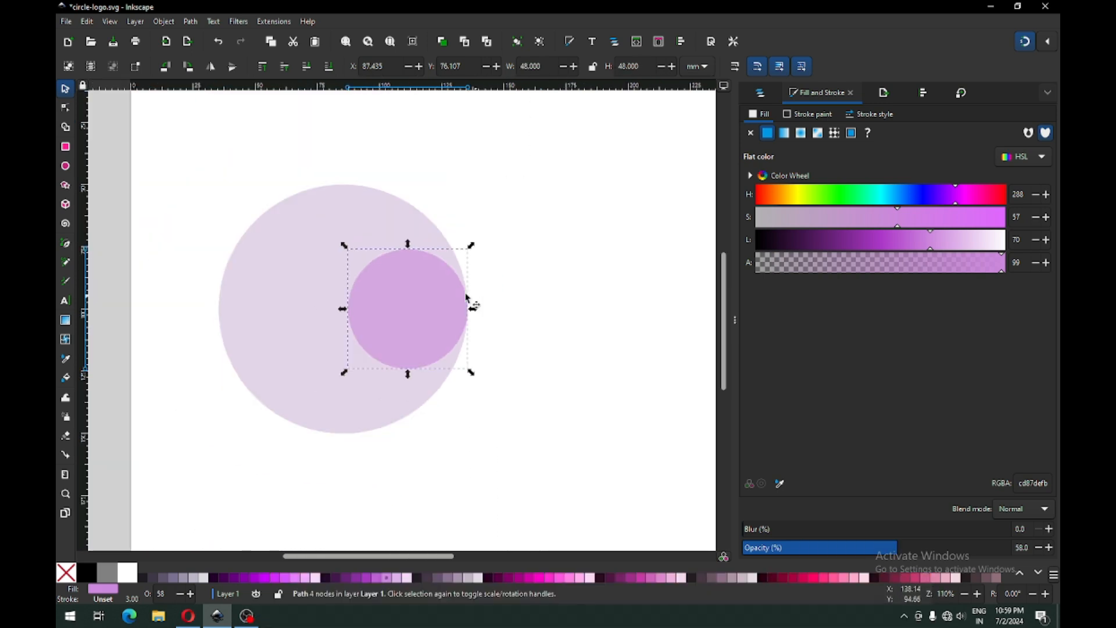
right_click(435, 299)
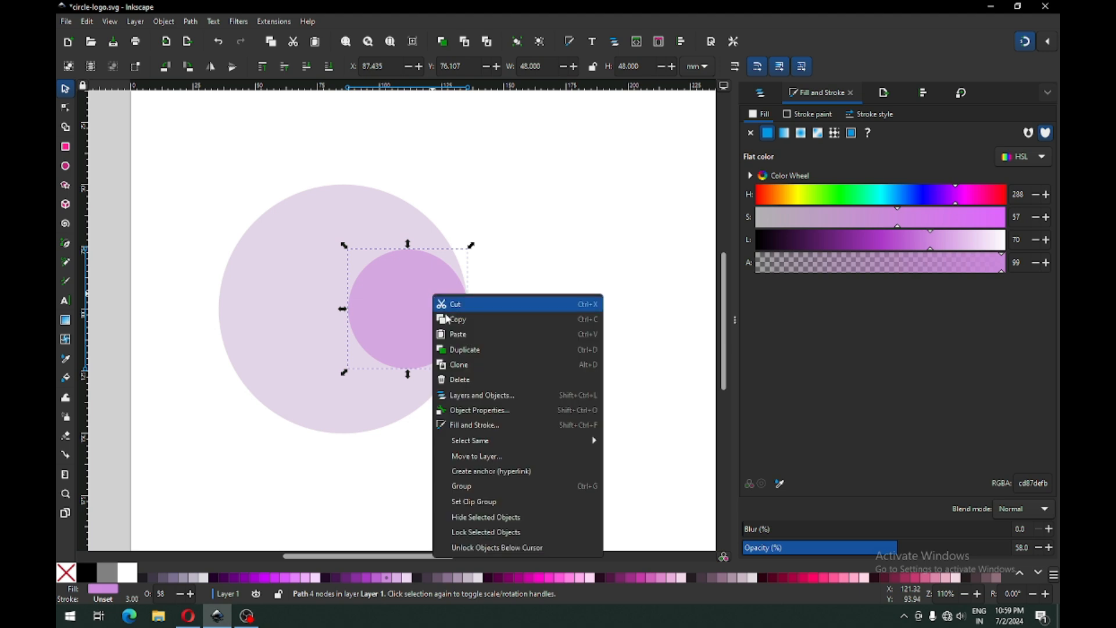
left_click(463, 355)
left_click_drag(439, 297, 303, 307)
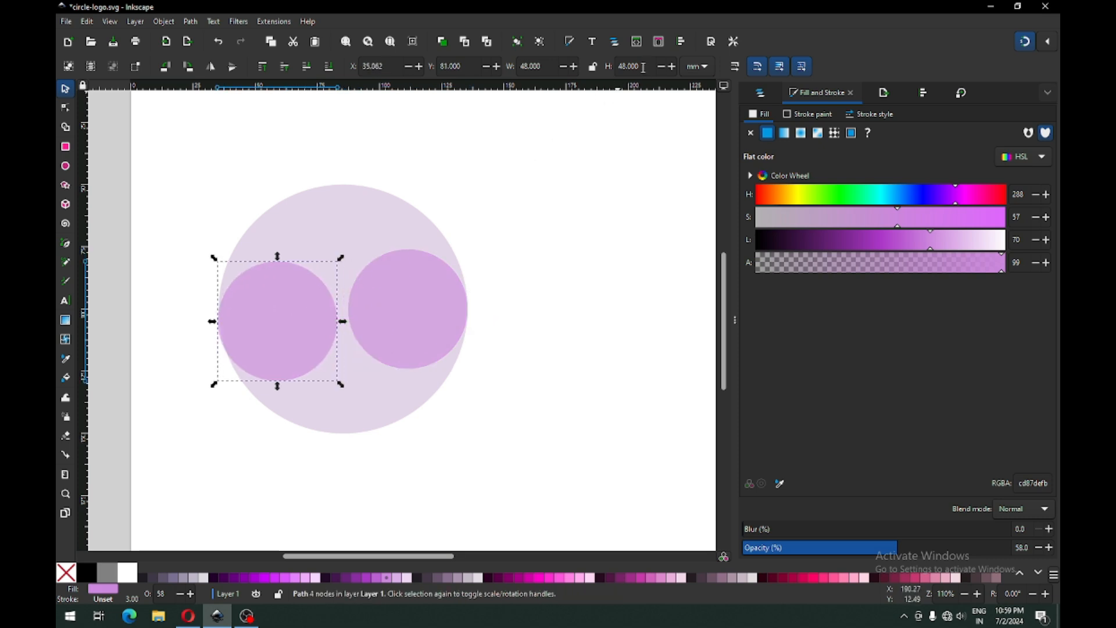
Step: Set the left copy's height and width to 52 mm each
left_click_drag(643, 67, 616, 68)
type("52")
key("shift+Tab")
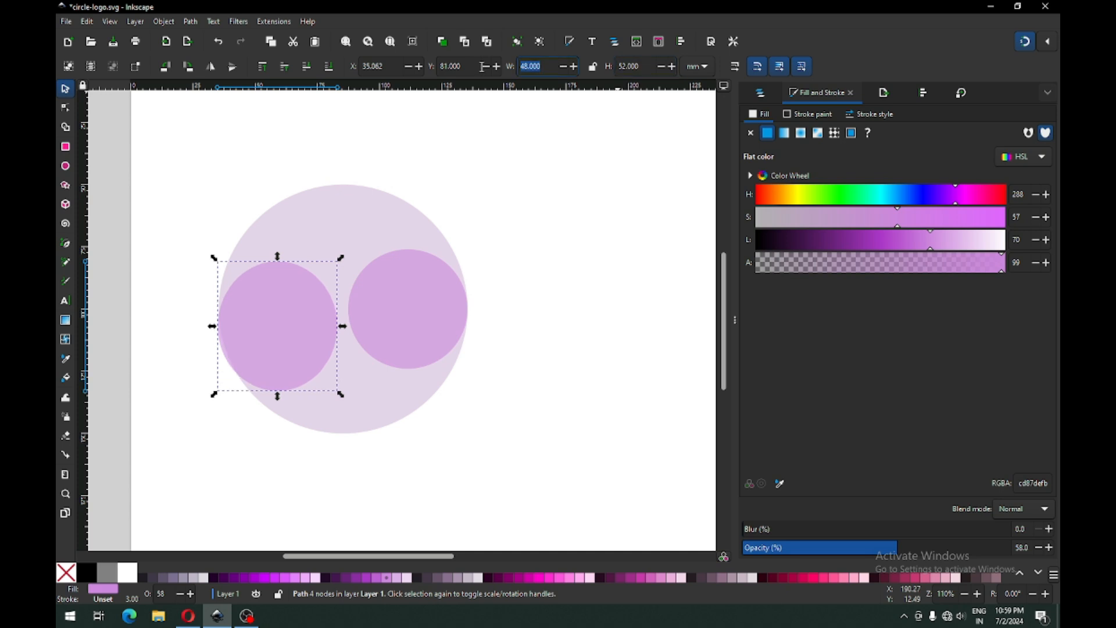
type("52")
key("Return")
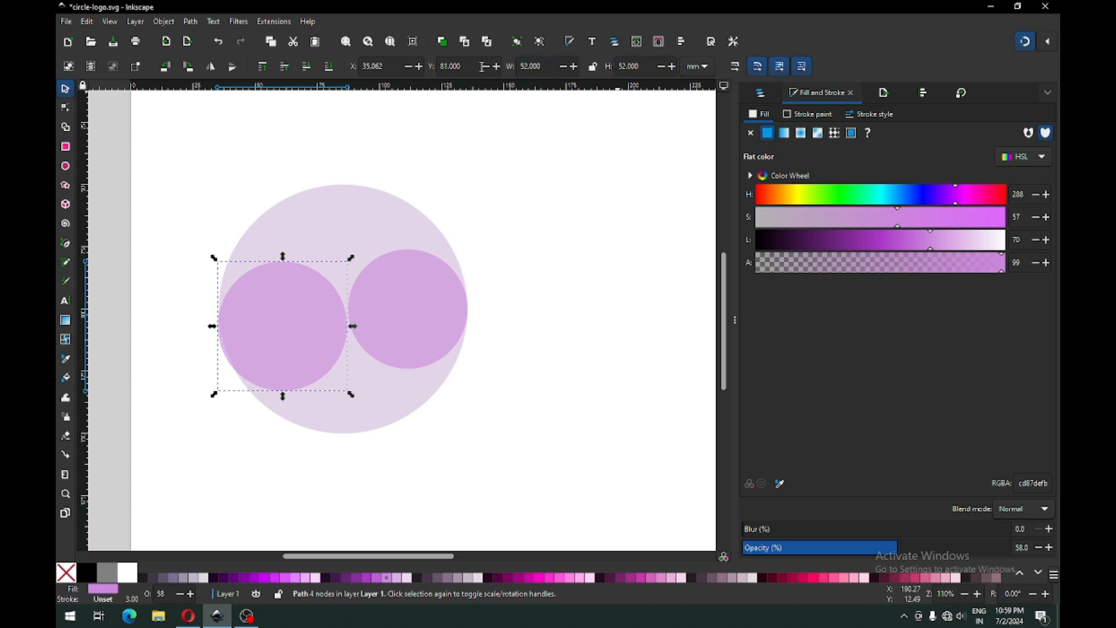
Step: Snap the 52 mm circle inside the large circle, vertically centred and touching its left edge, and save the document
left_click_drag(300, 336, 320, 322)
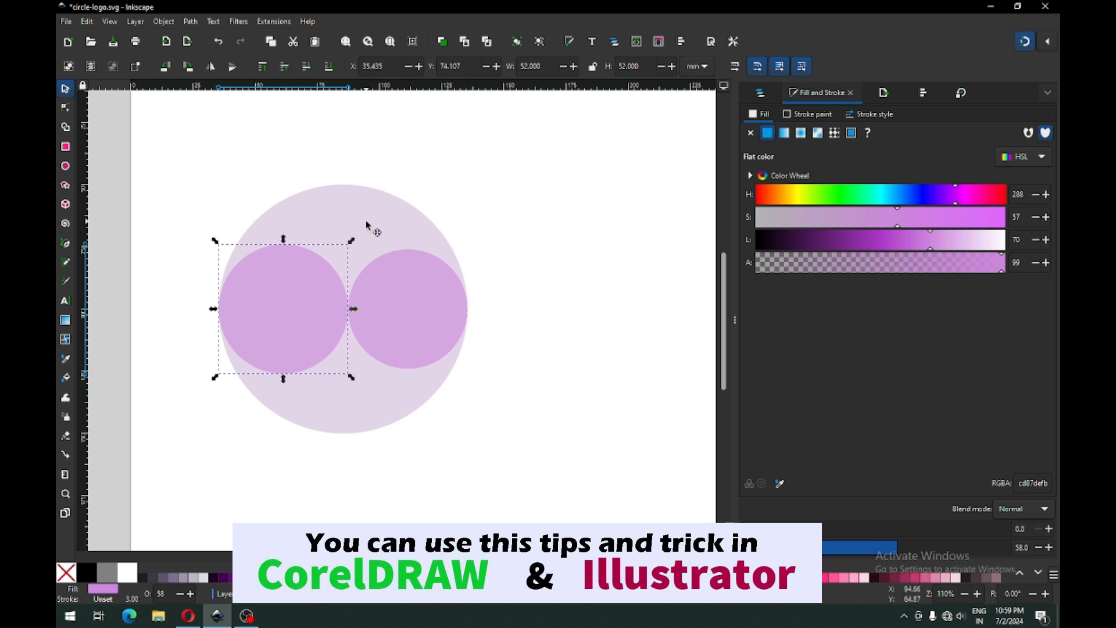
left_click(341, 250)
left_click(297, 301)
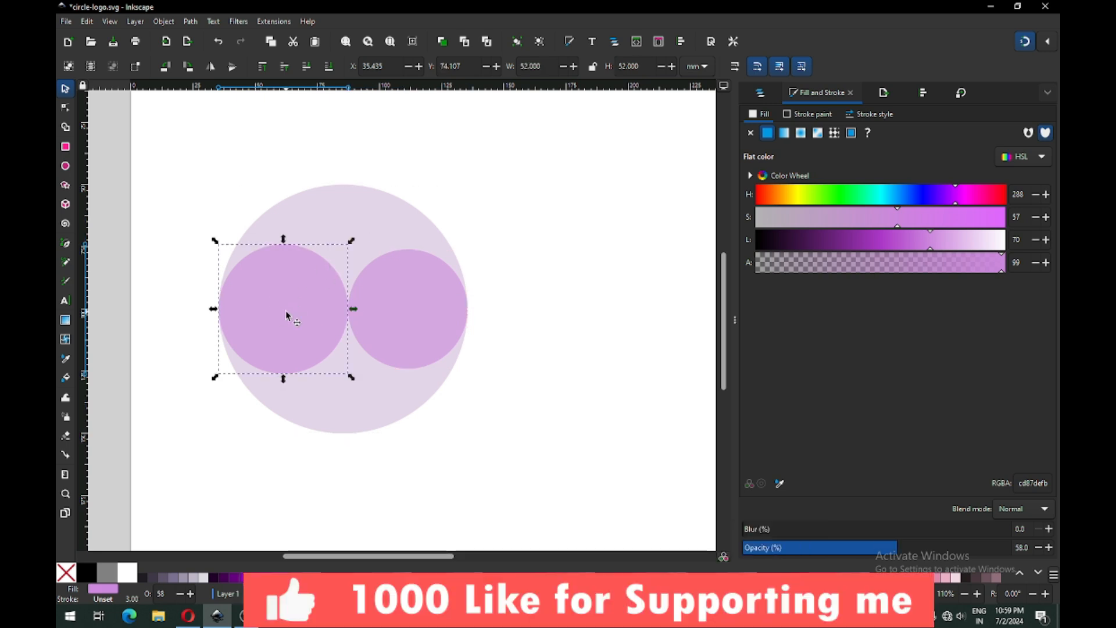
left_click(524, 322)
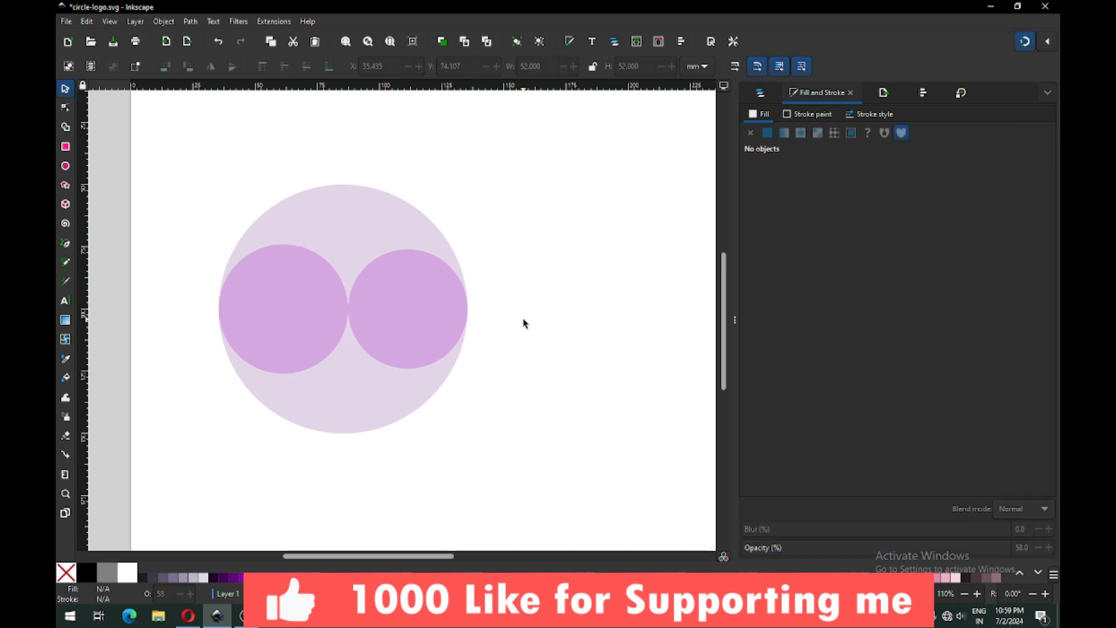
key("ctrl+s")
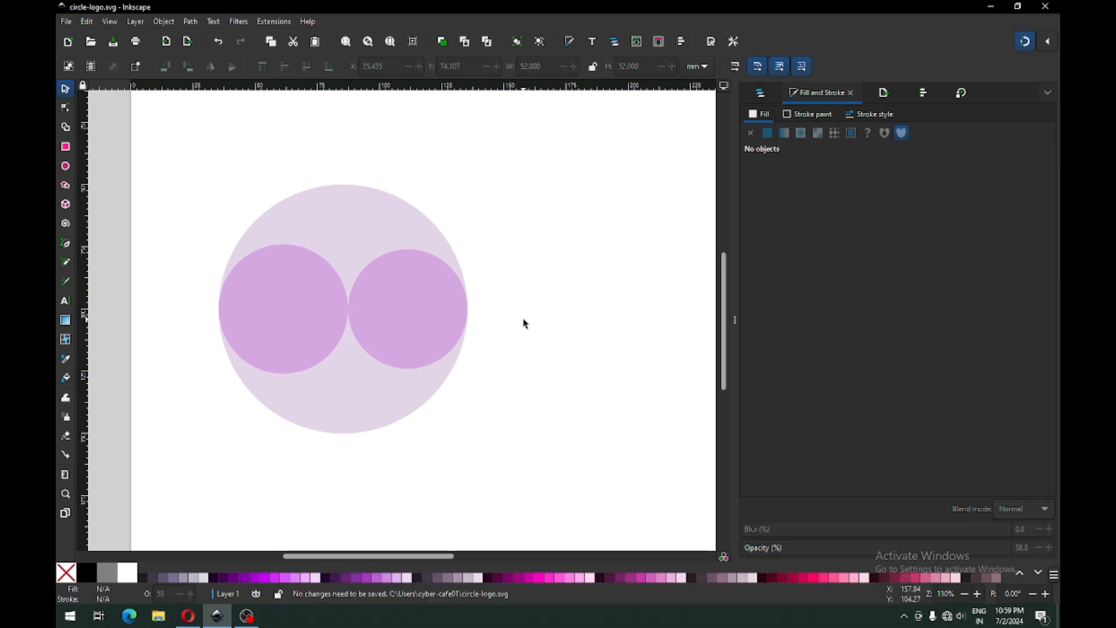
Step: Select the 52 mm and 48 mm circles together and duplicate them
left_click(267, 314)
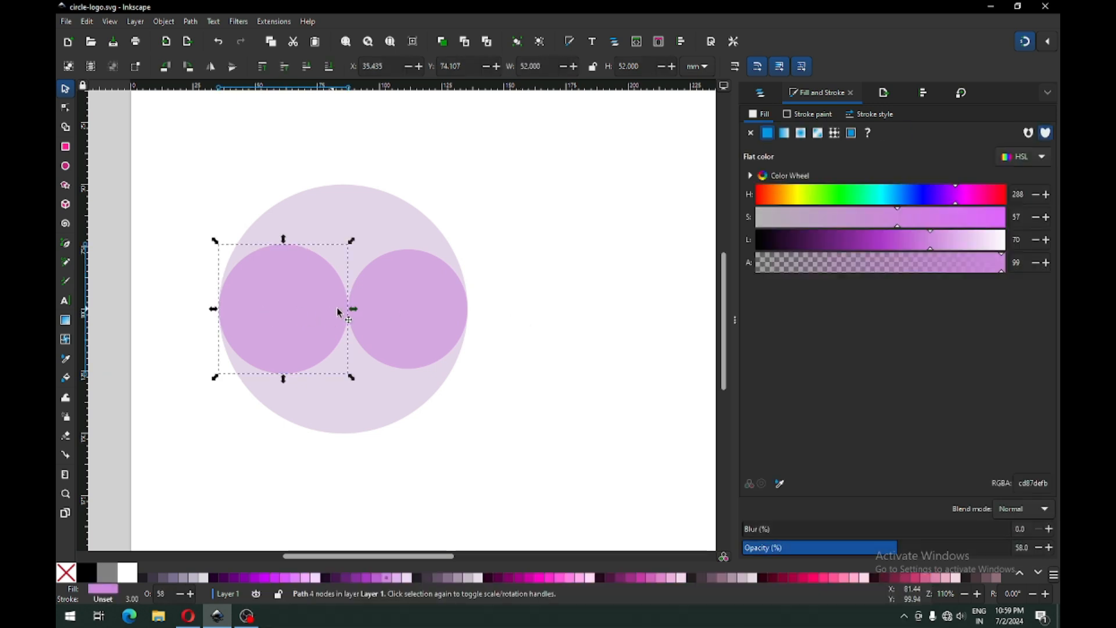
left_click(405, 302, "shift")
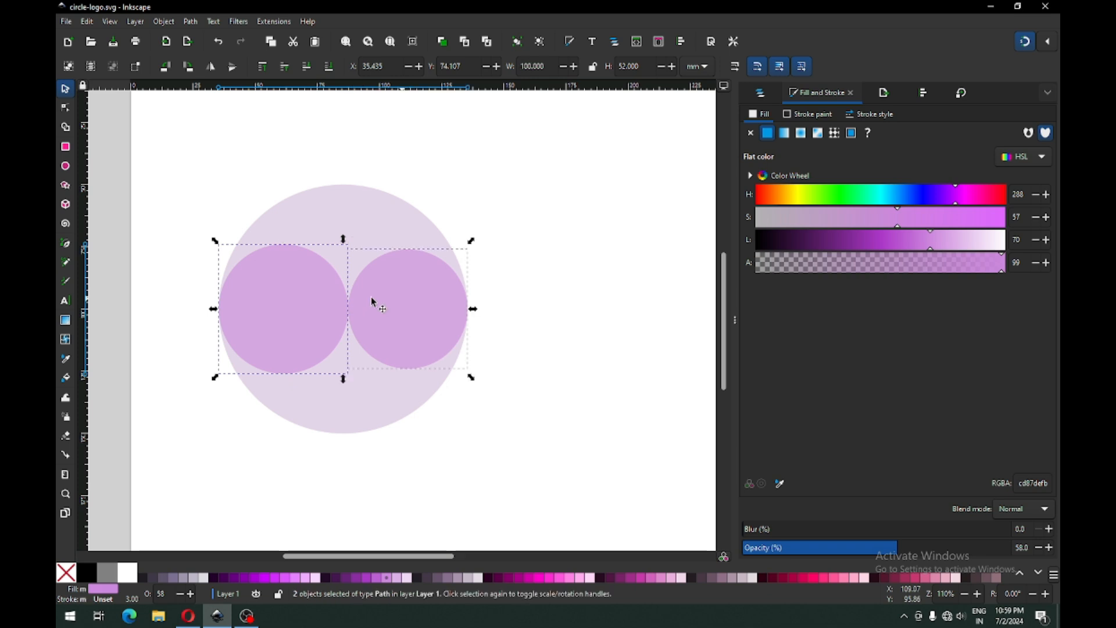
right_click(314, 298)
left_click(337, 348)
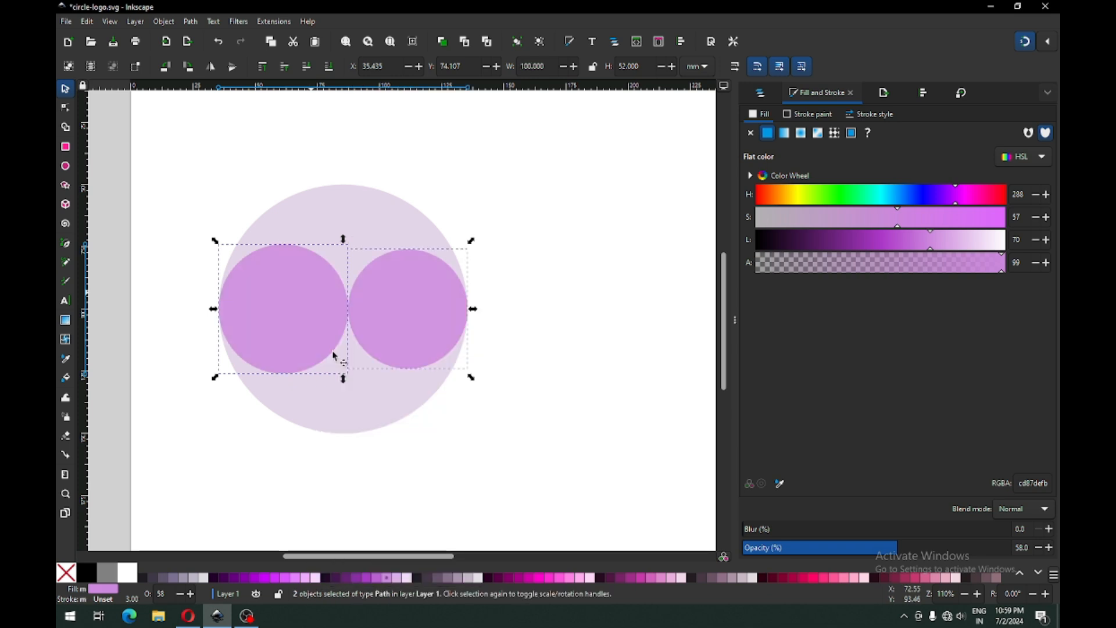
Step: Fill the duplicated 52 mm and 48 mm circles with green #37C871 and deselect them
left_click(1020, 575)
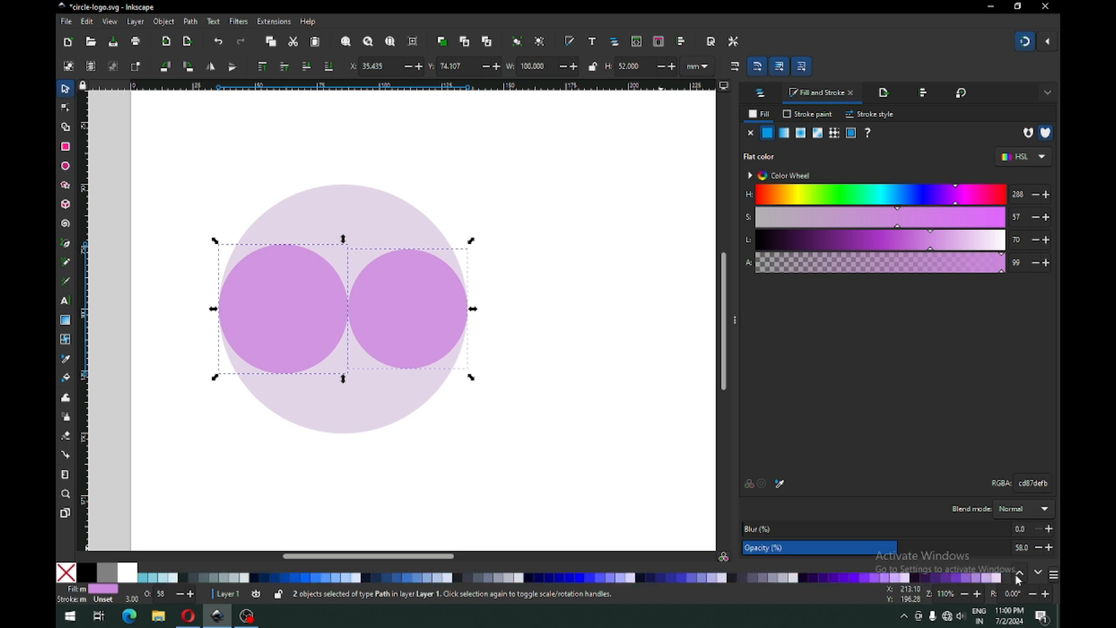
left_click(1021, 574)
left_click(451, 579)
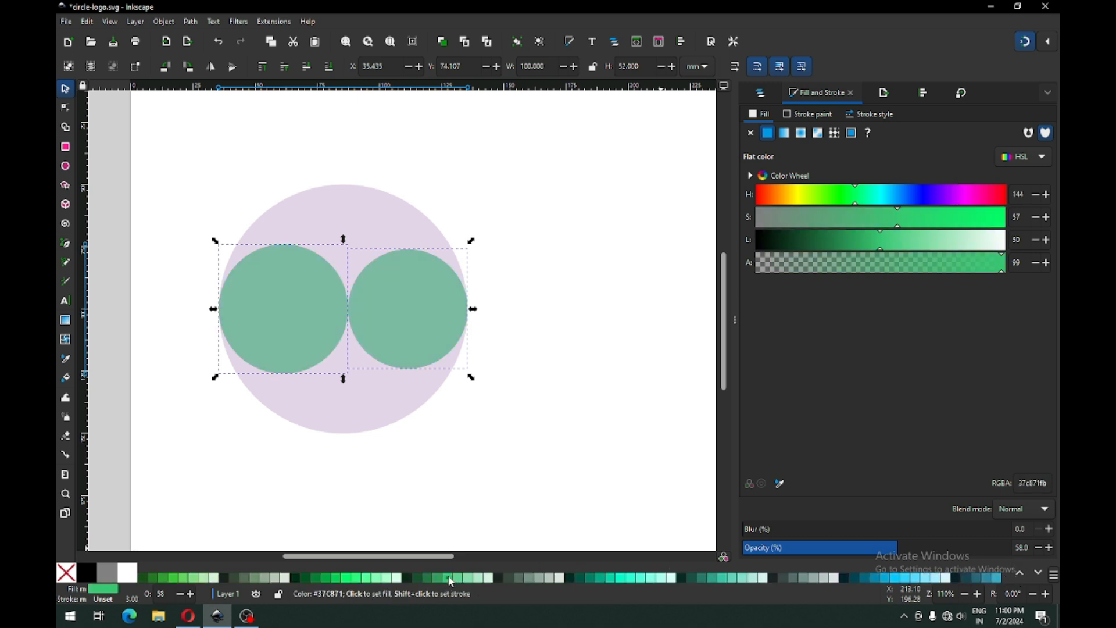
left_click(505, 385)
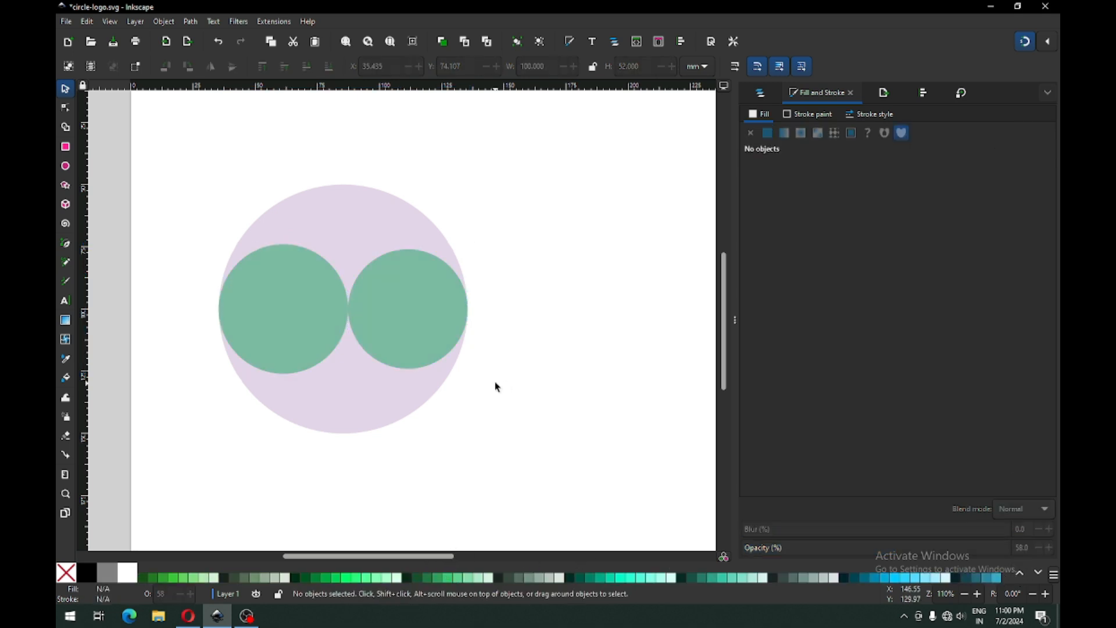
Step: Resize the green circle in the left half of the large circle to 25 mm wide and 25 mm high
left_click(254, 310)
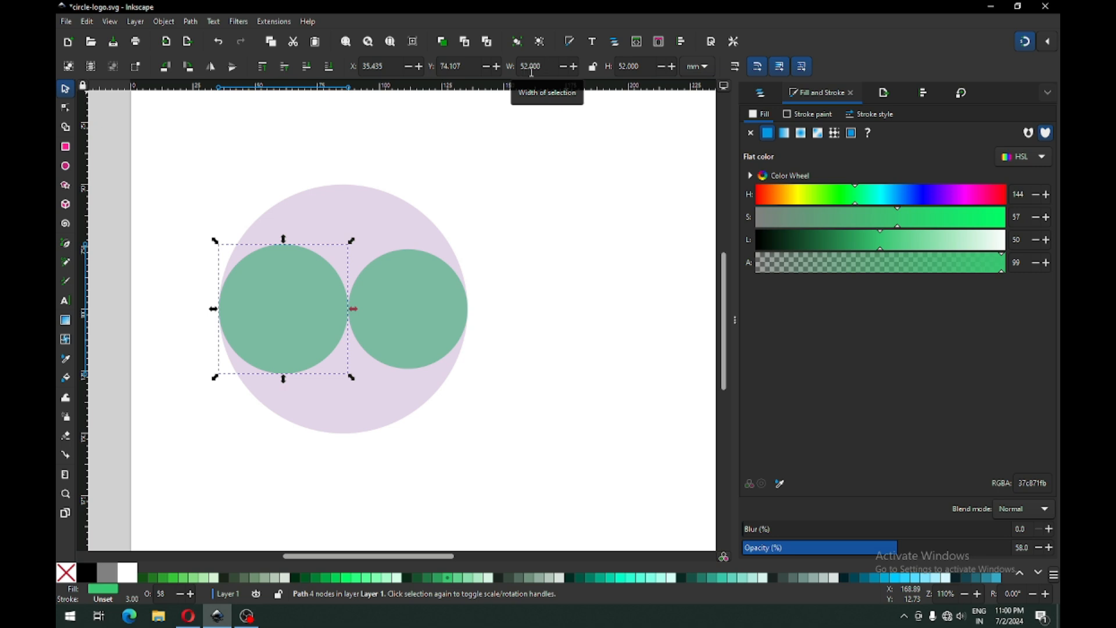
left_click_drag(550, 67, 504, 68)
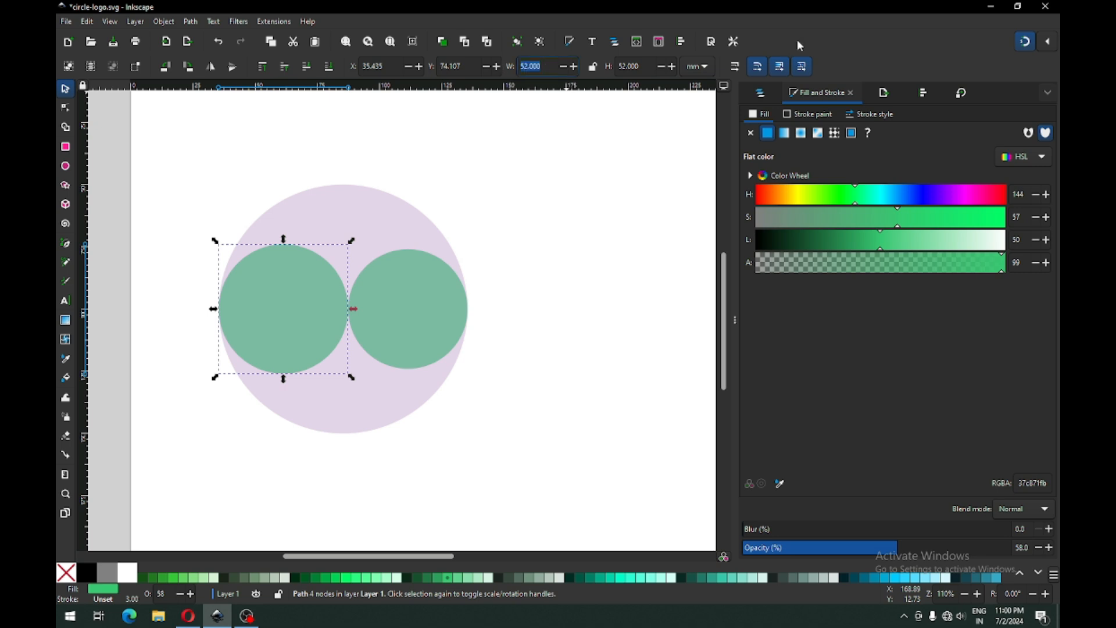
type("25")
key("Return")
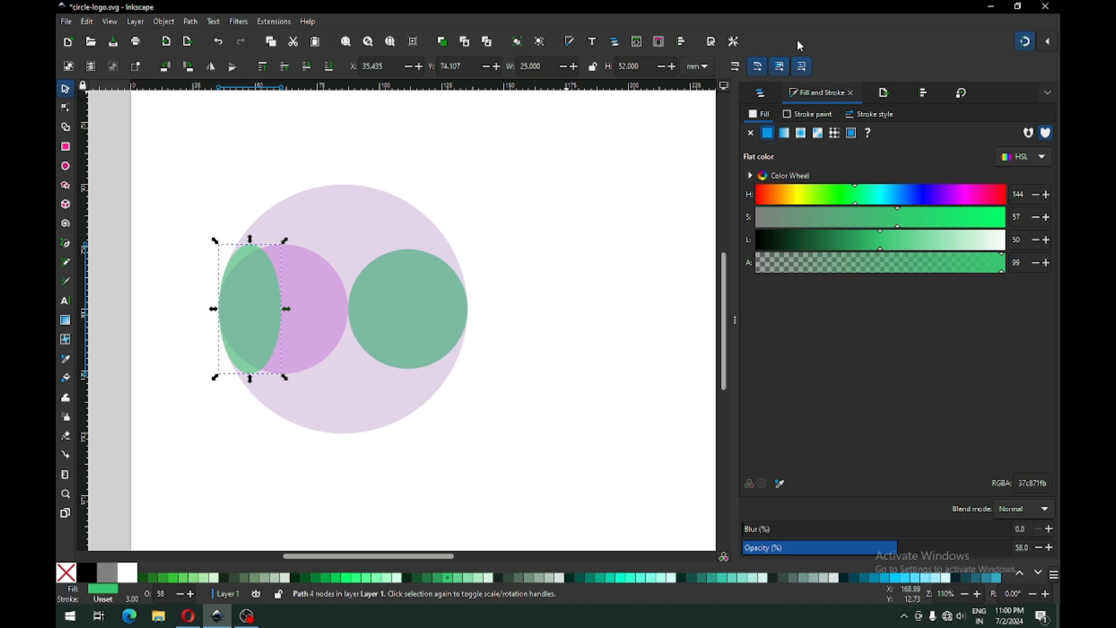
left_click_drag(639, 66, 594, 66)
type("7")
key("Return")
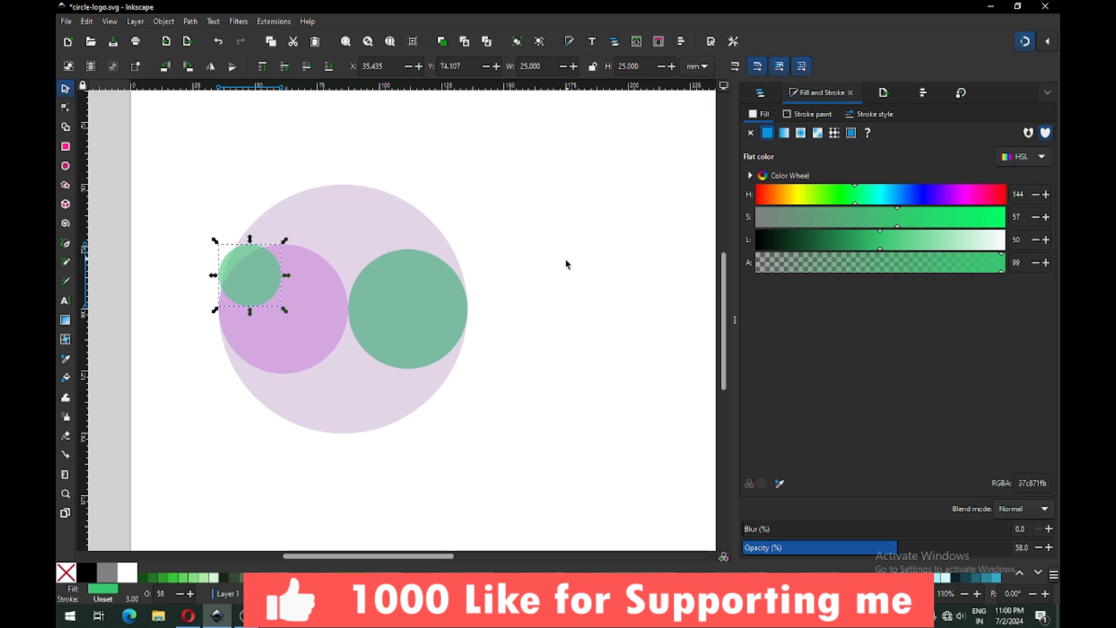
Step: Resize the green circle in the right half of the large circle to 75 mm wide and 75 mm high
left_click(434, 284)
left_click_drag(547, 67, 496, 69)
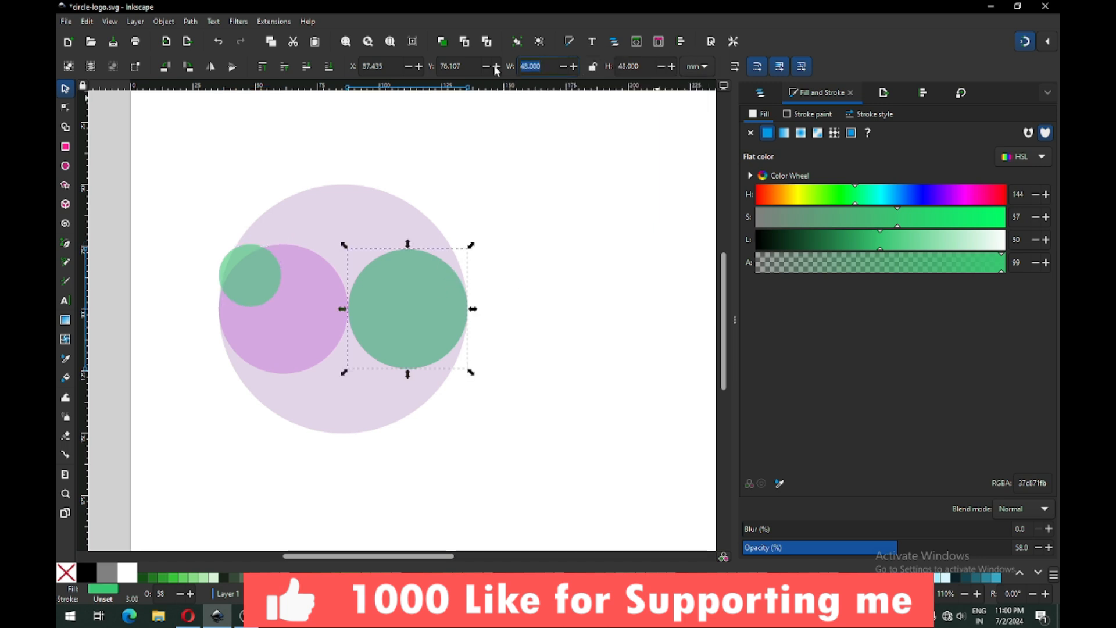
type("75")
key("Tab")
type("75")
key("Return")
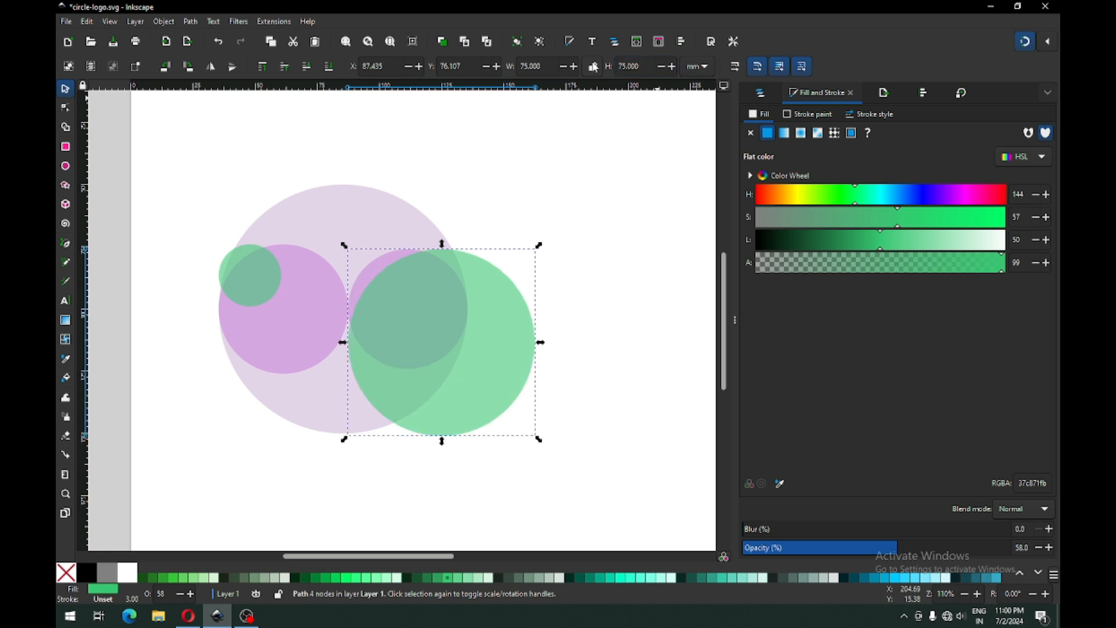
Step: Move the 75 mm green circle to the upper right and the 25 mm green circle to the upper left of the purple circles
left_click_drag(499, 320, 591, 232)
left_click(255, 284)
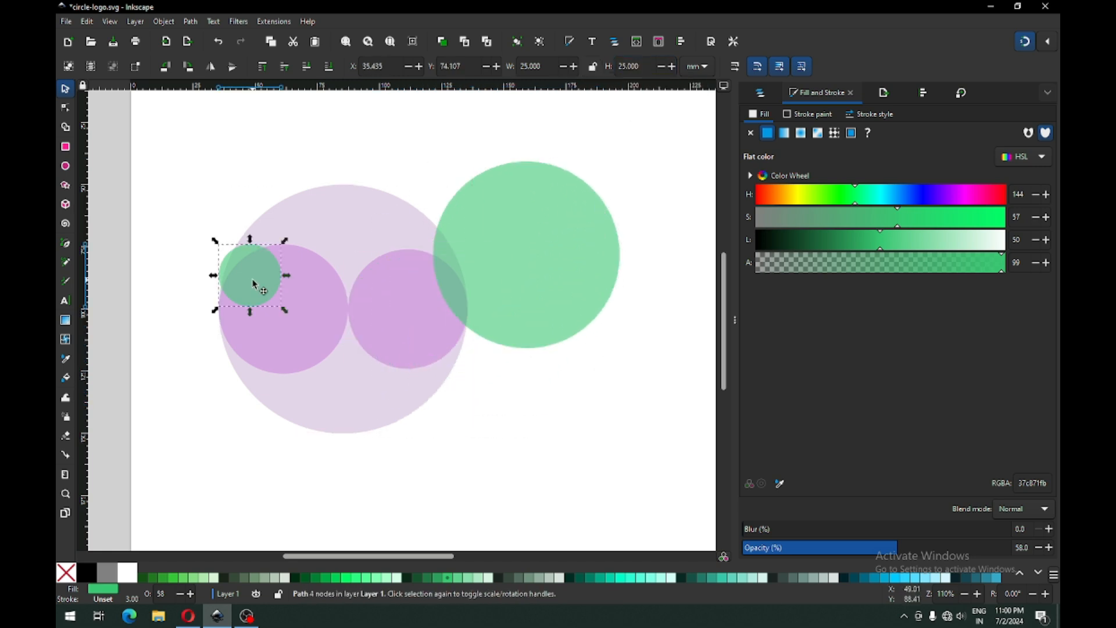
left_click_drag(256, 284, 209, 194)
left_click(297, 178)
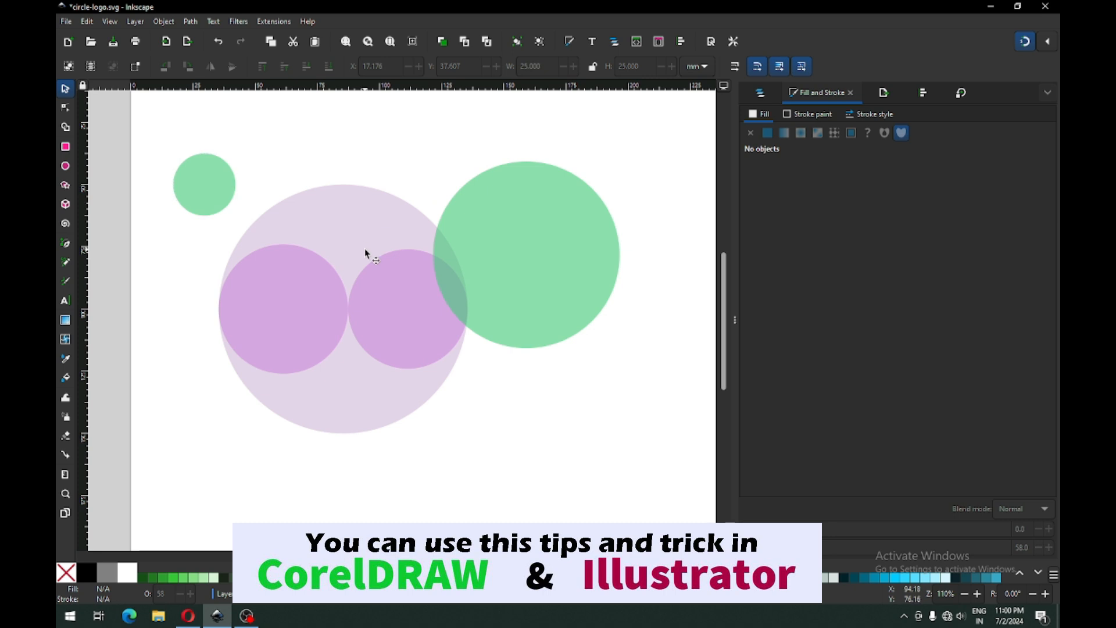
Step: Duplicate the 100 mm purple circle in place
left_click(352, 222)
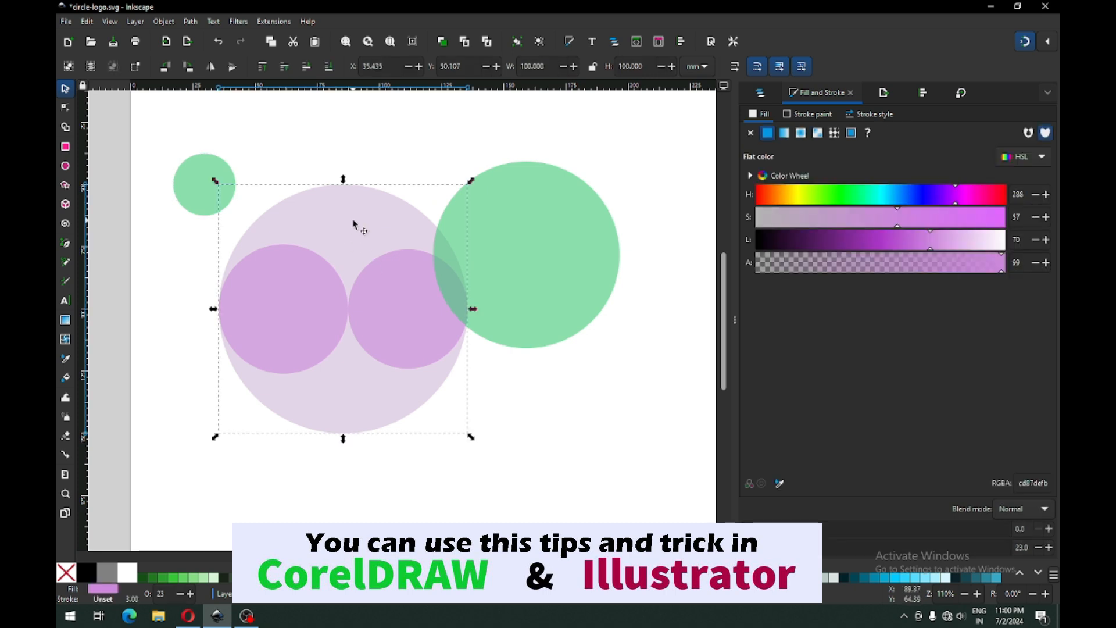
right_click(352, 222)
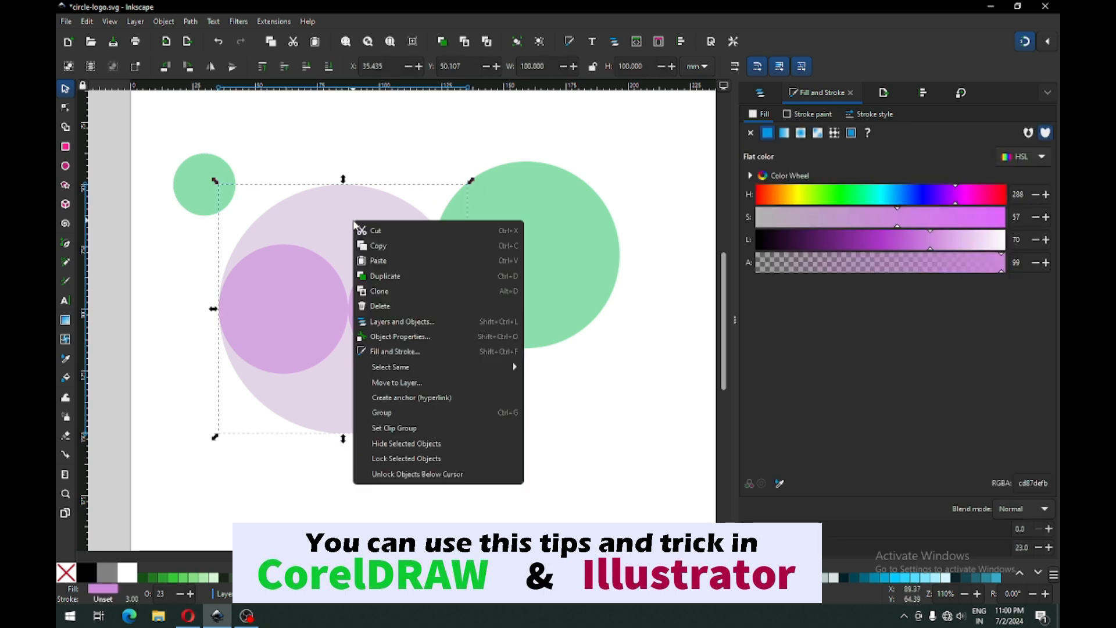
left_click(380, 281)
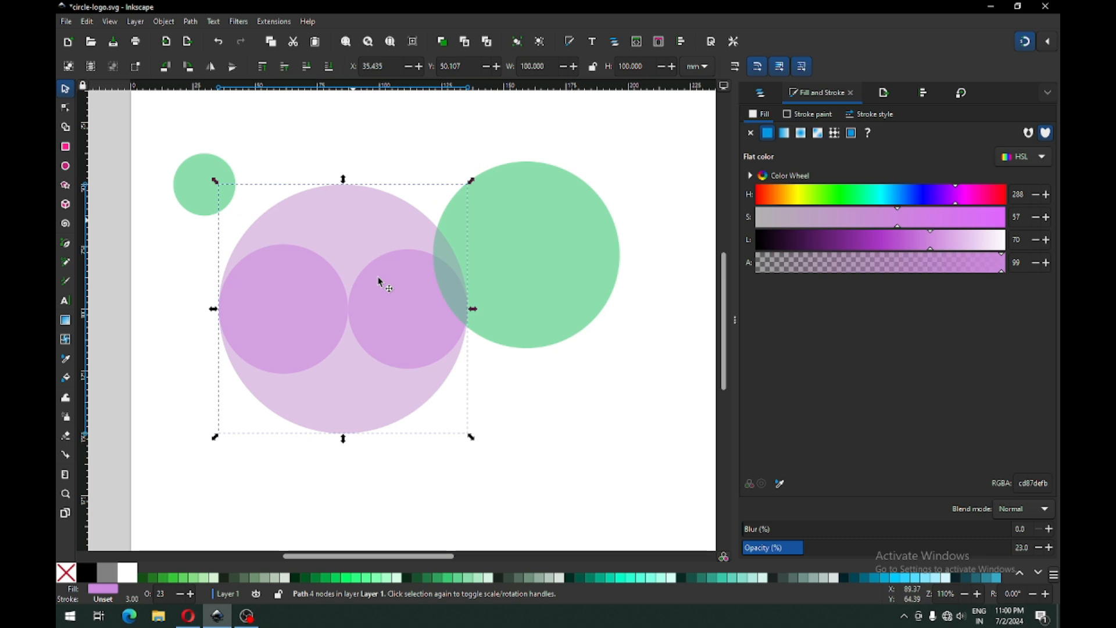
left_click(553, 470)
Step: Use the Shape Builder on the two inner purple circles and the large copy to remove the upper fragment and the left circle
left_click_drag(182, 232, 517, 395)
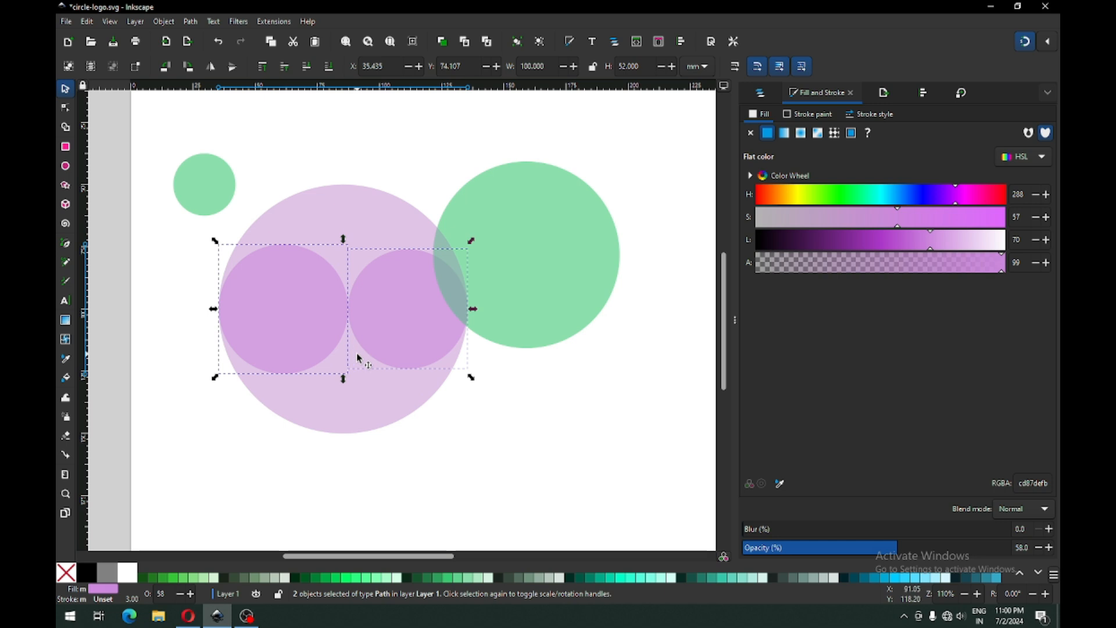
left_click(361, 224, "shift")
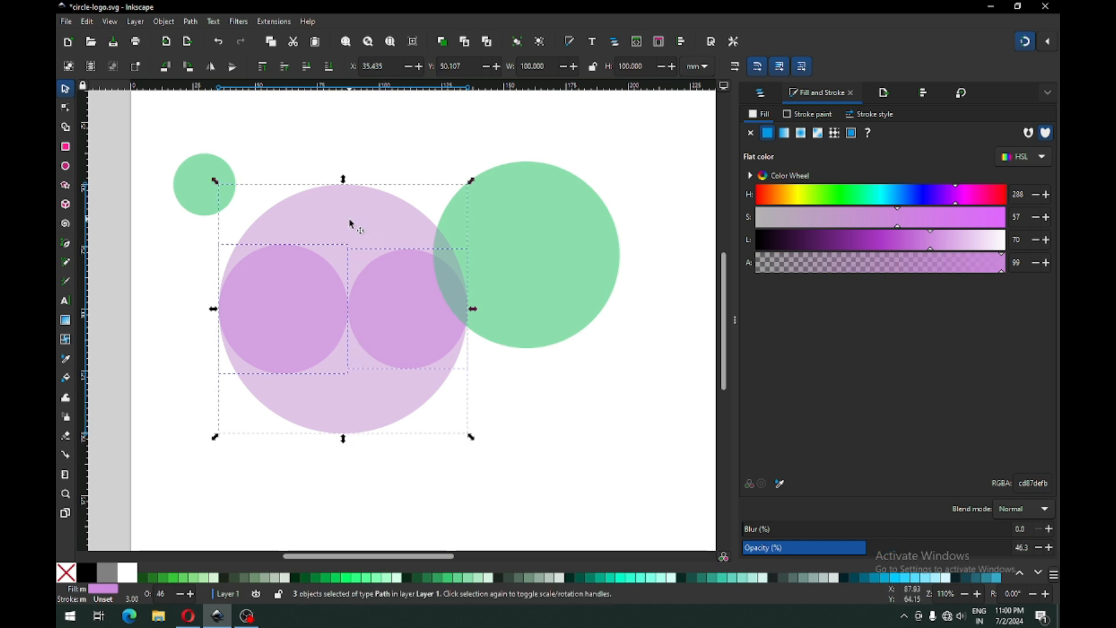
left_click(65, 128)
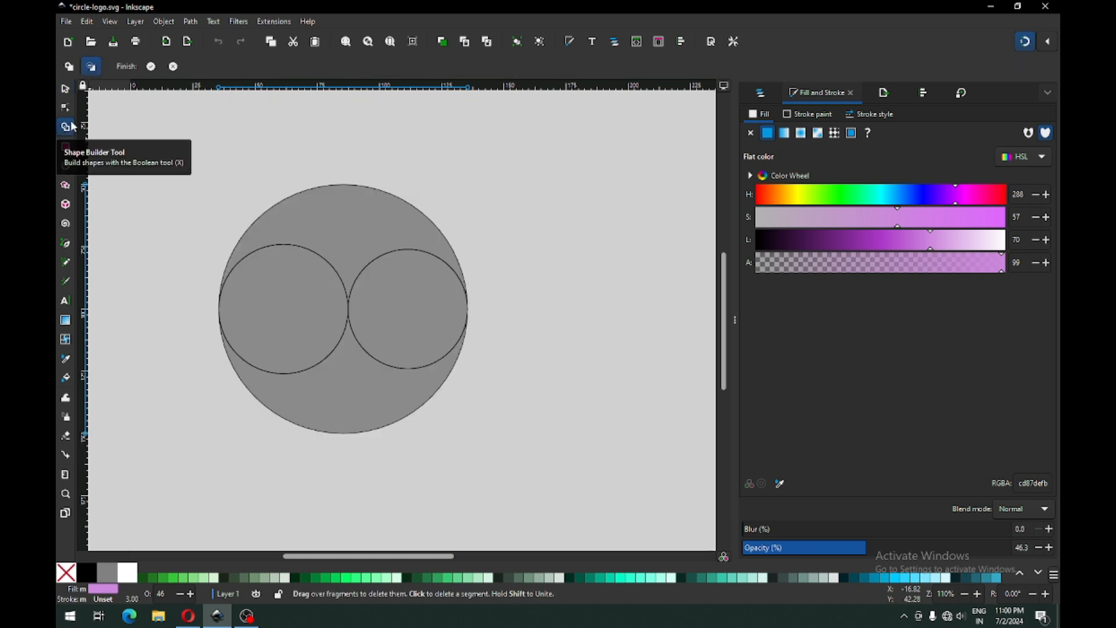
left_click(320, 204)
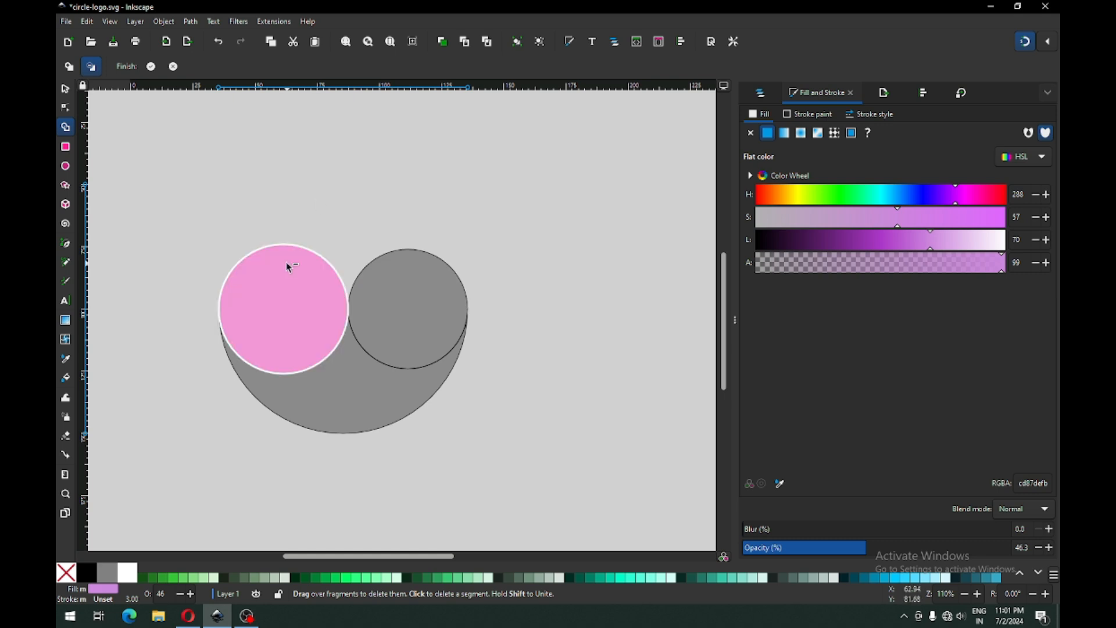
left_click(289, 267)
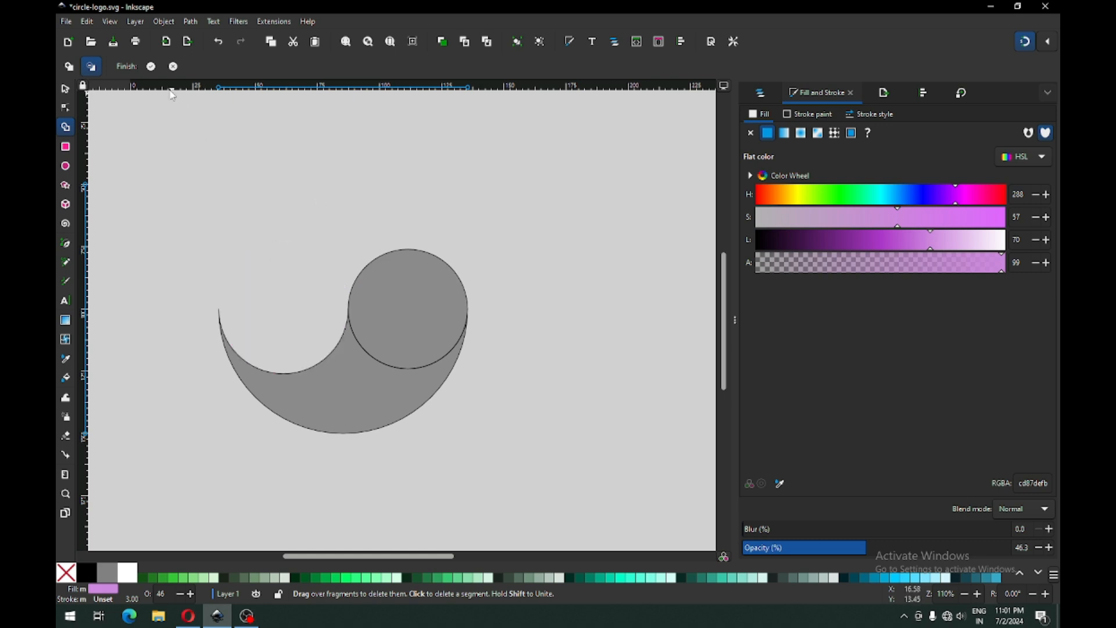
left_click(152, 68)
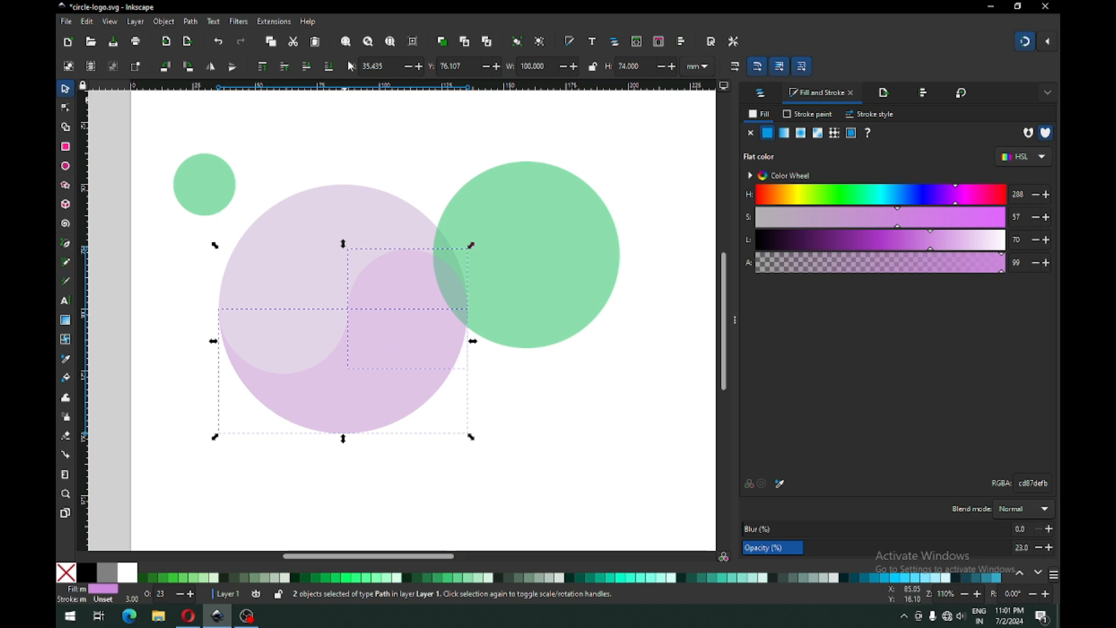
Step: Union the two remaining purple pieces and delete most of the stray nodes along the lower arc of the former right circle
left_click(191, 22)
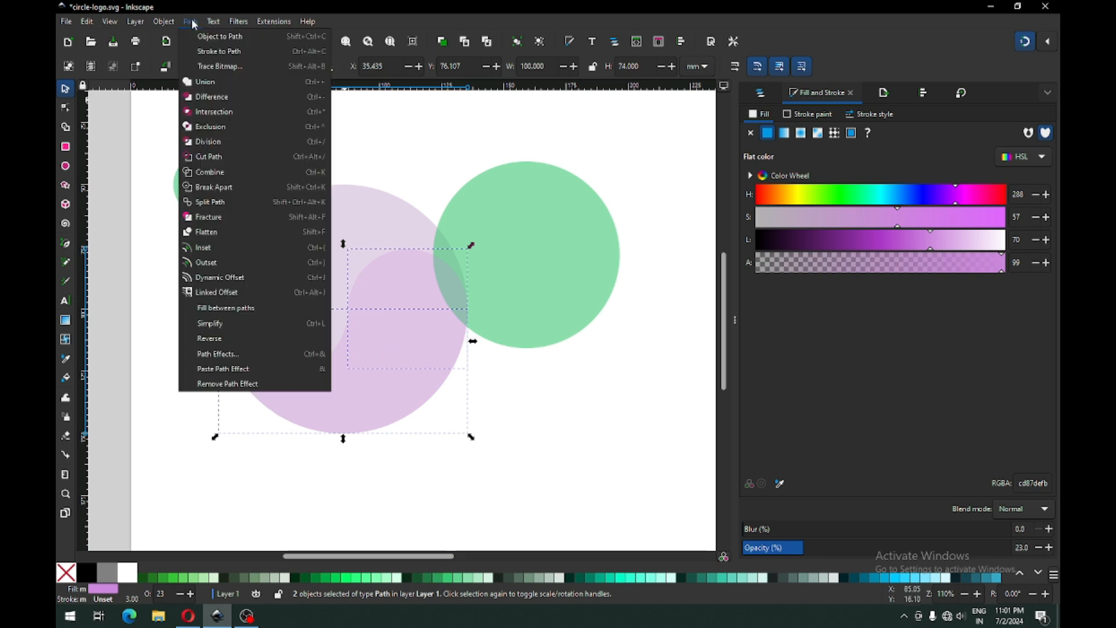
left_click(198, 86)
left_click(65, 107)
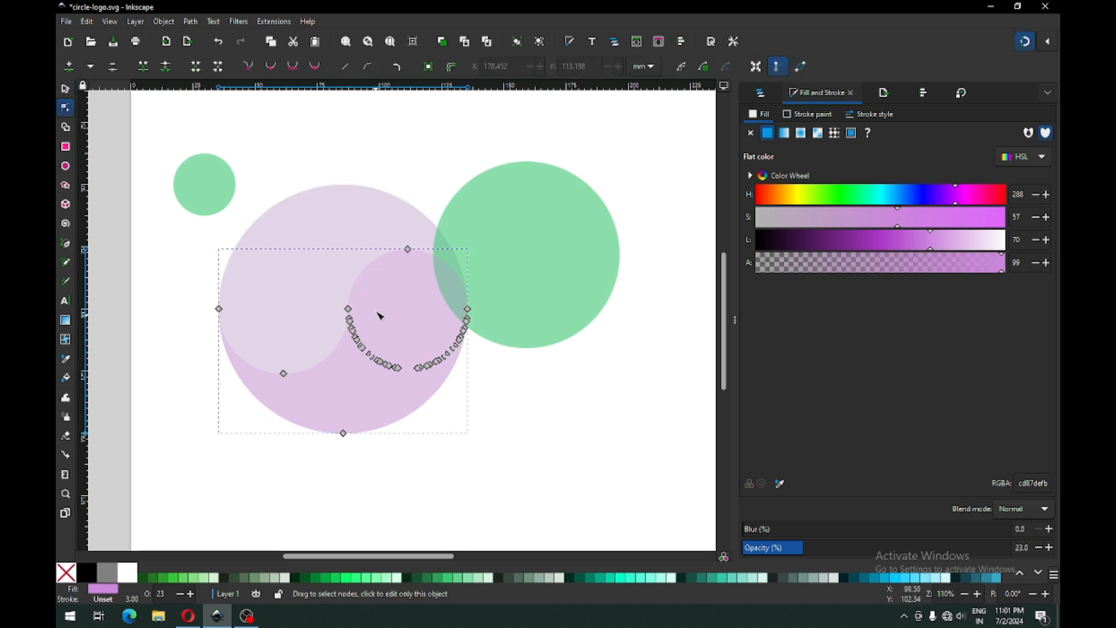
left_click_drag(375, 307, 450, 375)
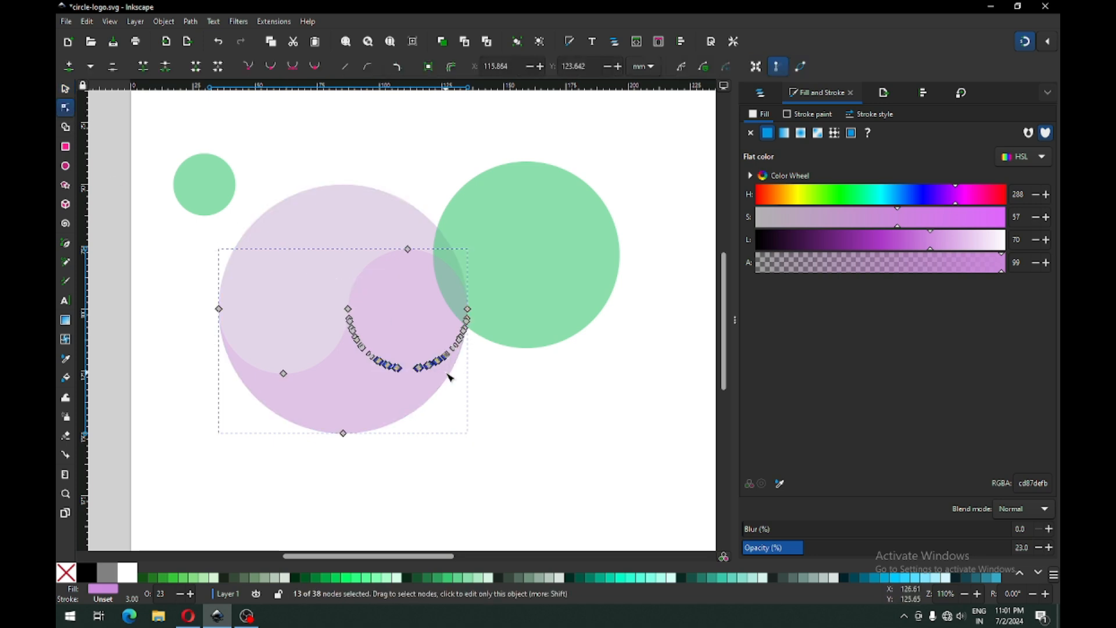
key("Delete")
left_click_drag(378, 320, 359, 375)
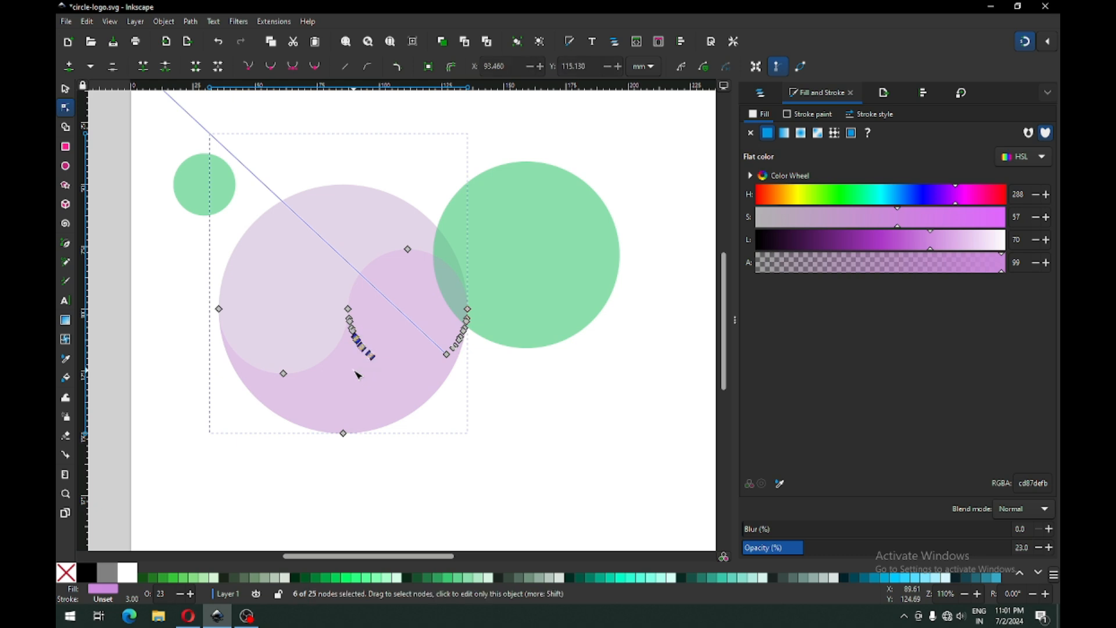
key("Delete")
left_click_drag(441, 320, 456, 364)
key("Delete")
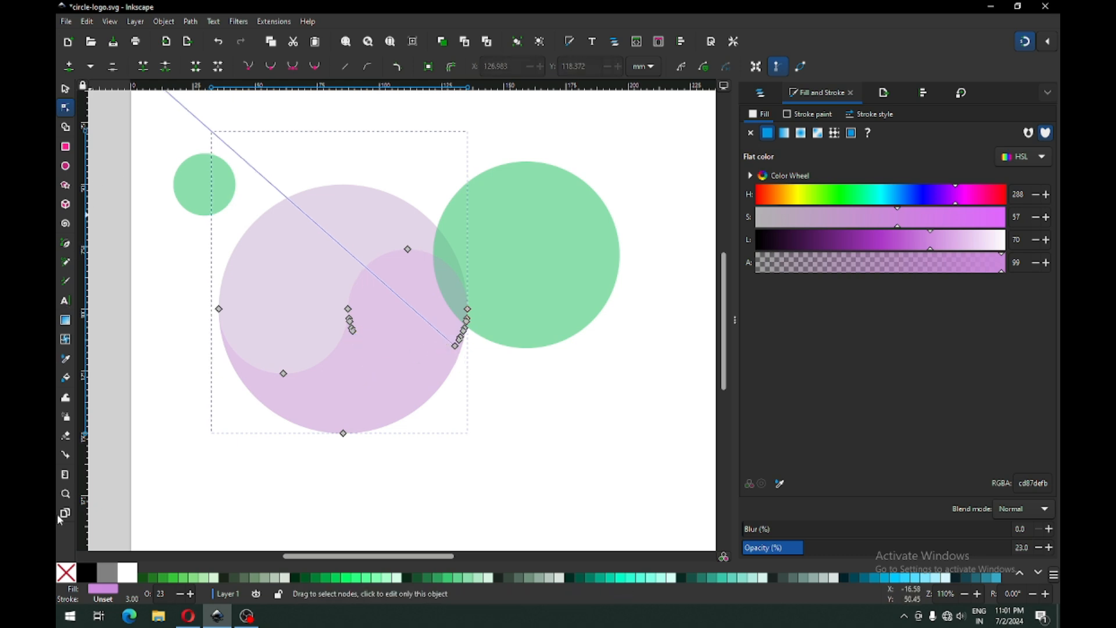
Step: Delete the remaining stray nodes at both ends of the inner arc, keeping only the merged shape's outline nodes
left_click(65, 494)
left_click_drag(317, 263, 512, 387)
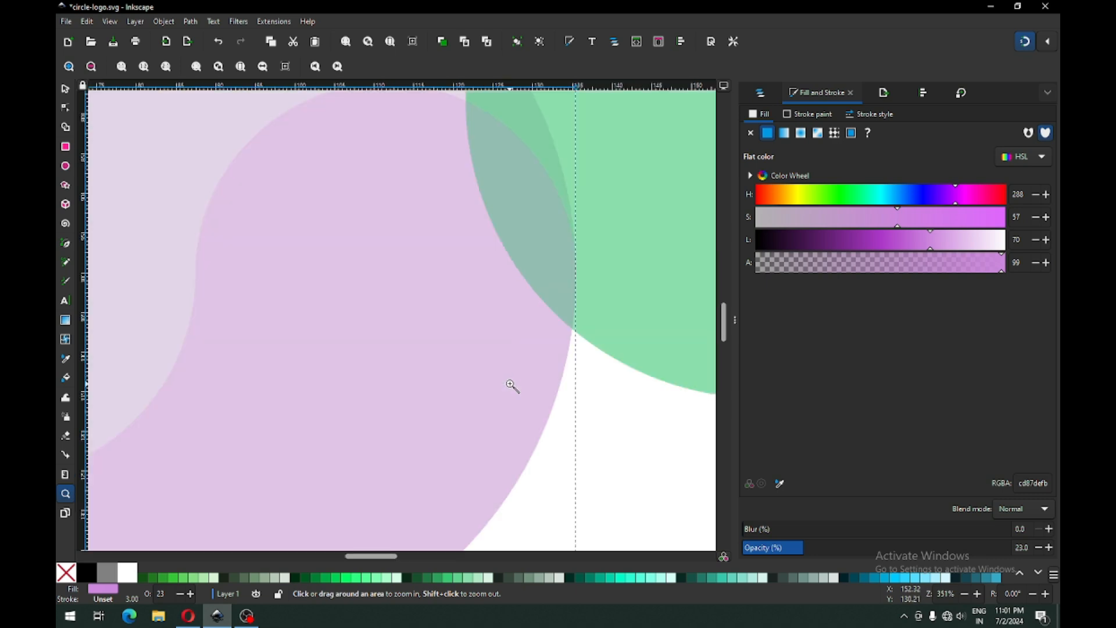
left_click(65, 89)
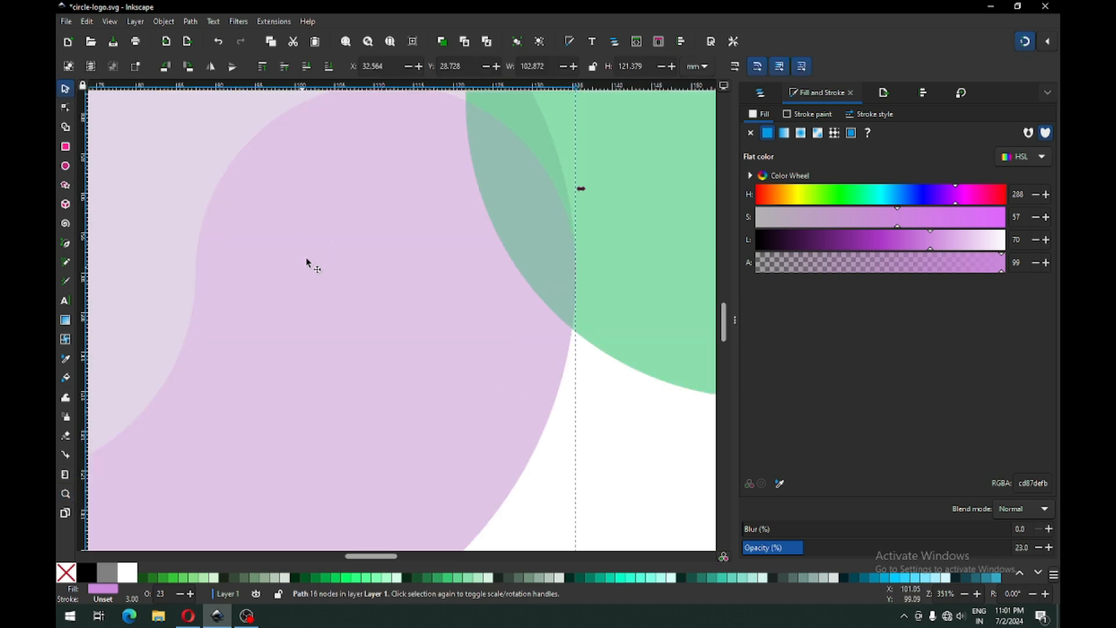
left_click(65, 108)
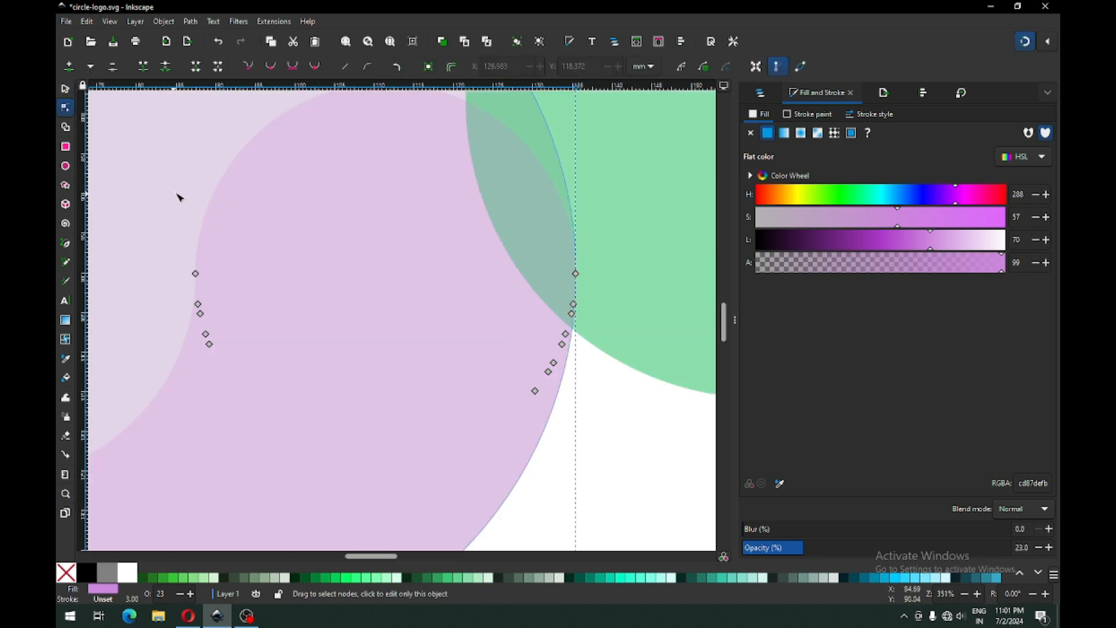
left_click_drag(238, 284, 188, 364)
key("Delete")
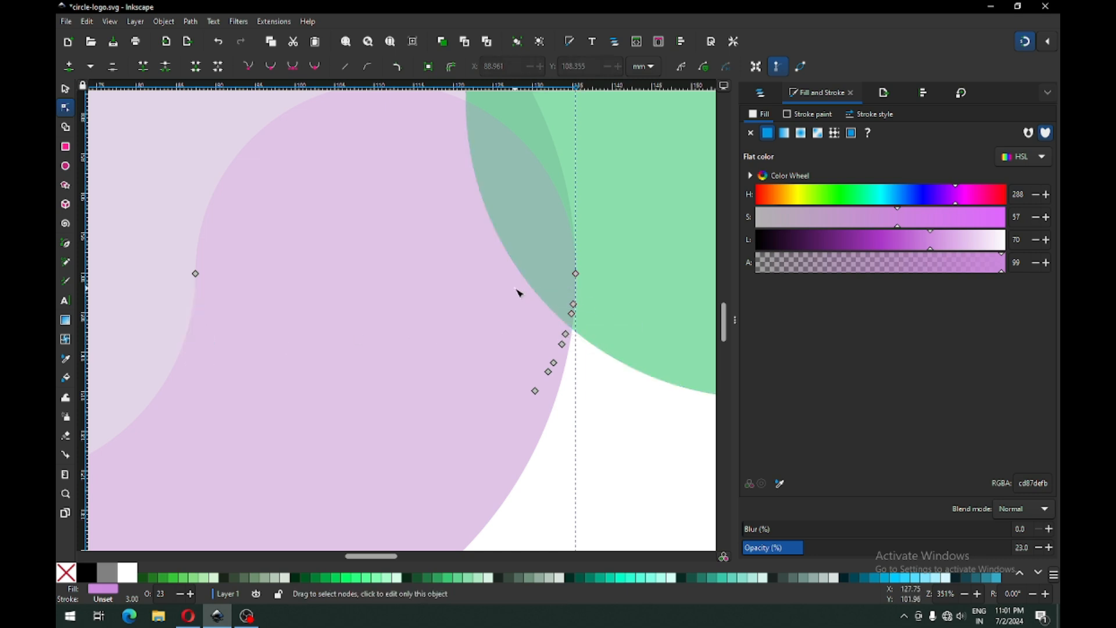
left_click_drag(516, 289, 595, 421)
key("Delete")
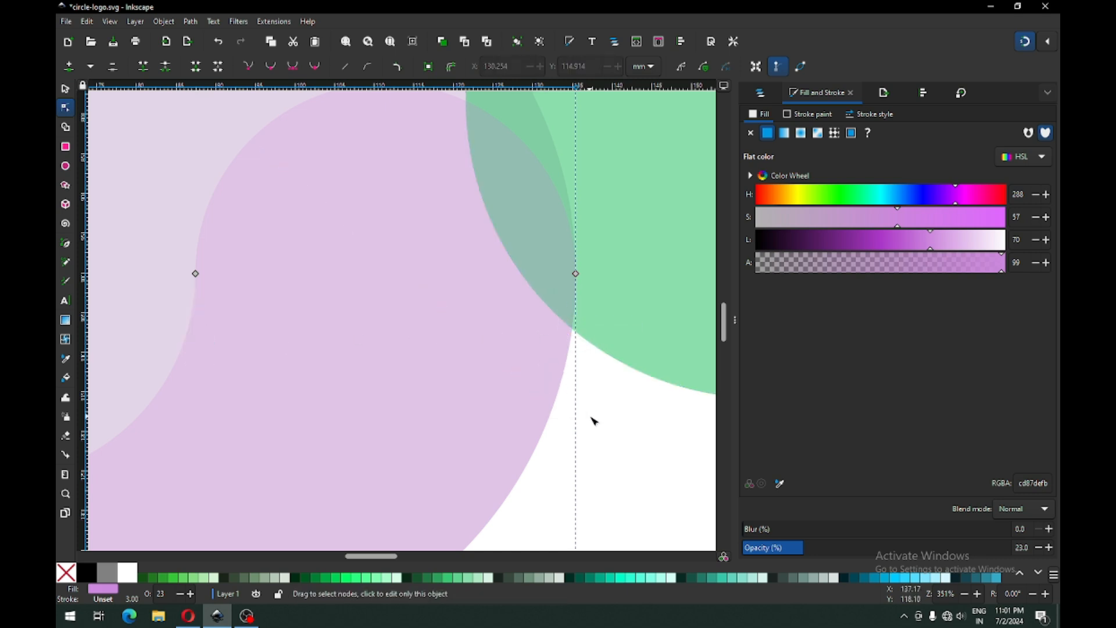
key("5")
left_click(65, 88)
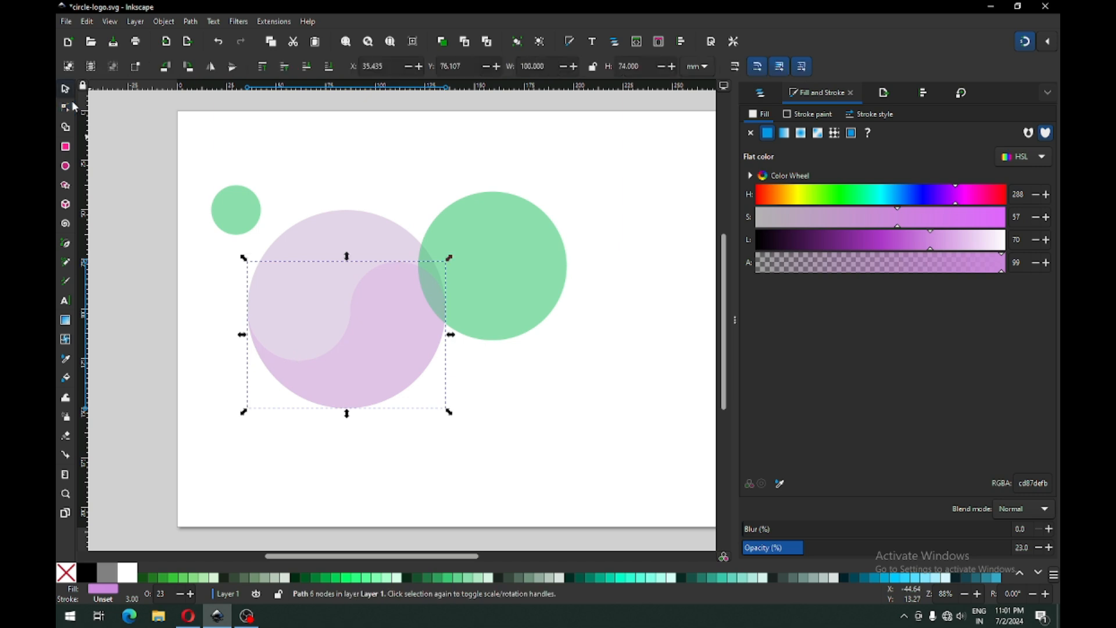
Step: Deselect everything and save the document
left_click(495, 338)
left_click(536, 387)
key("ctrl+s")
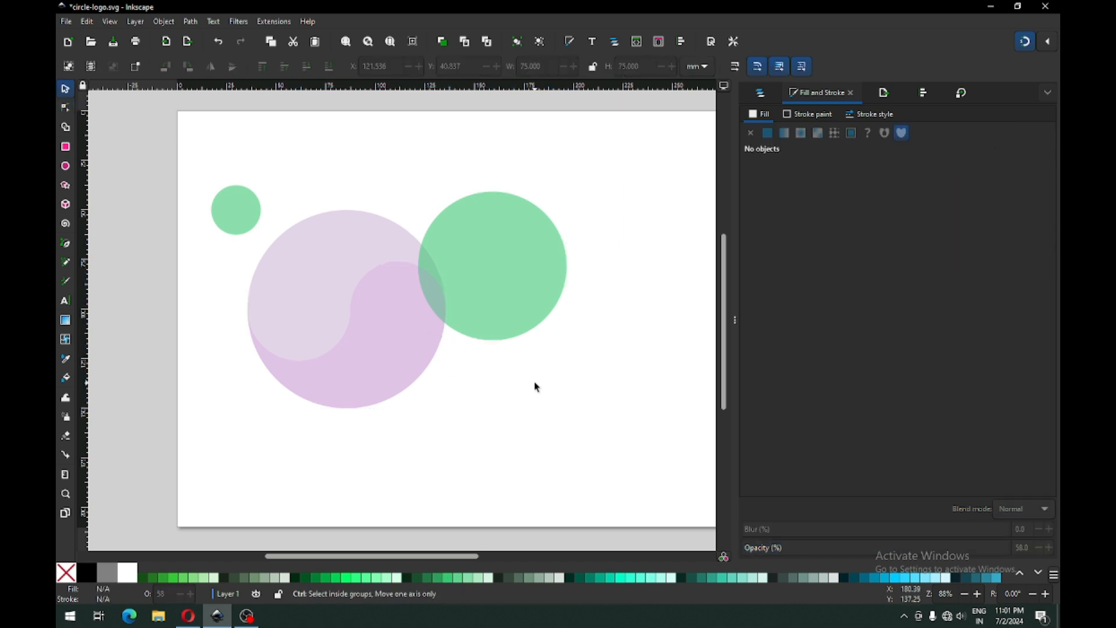
key("ctrl+s")
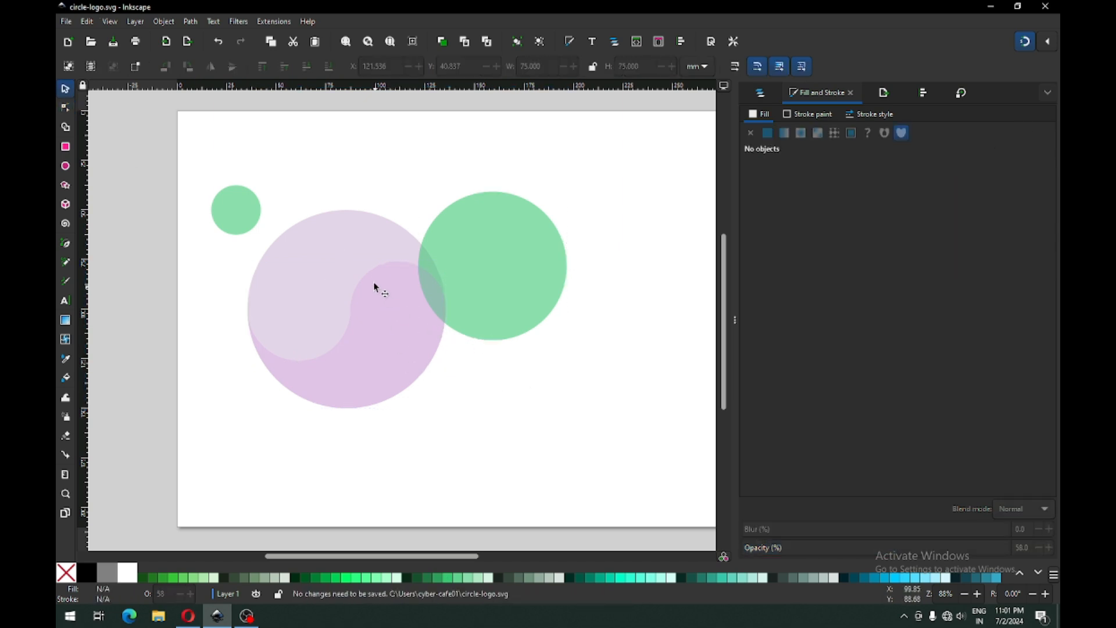
Step: Move the 75 mm green circle inside the large 100 mm circle, against its right edge
left_click(343, 242)
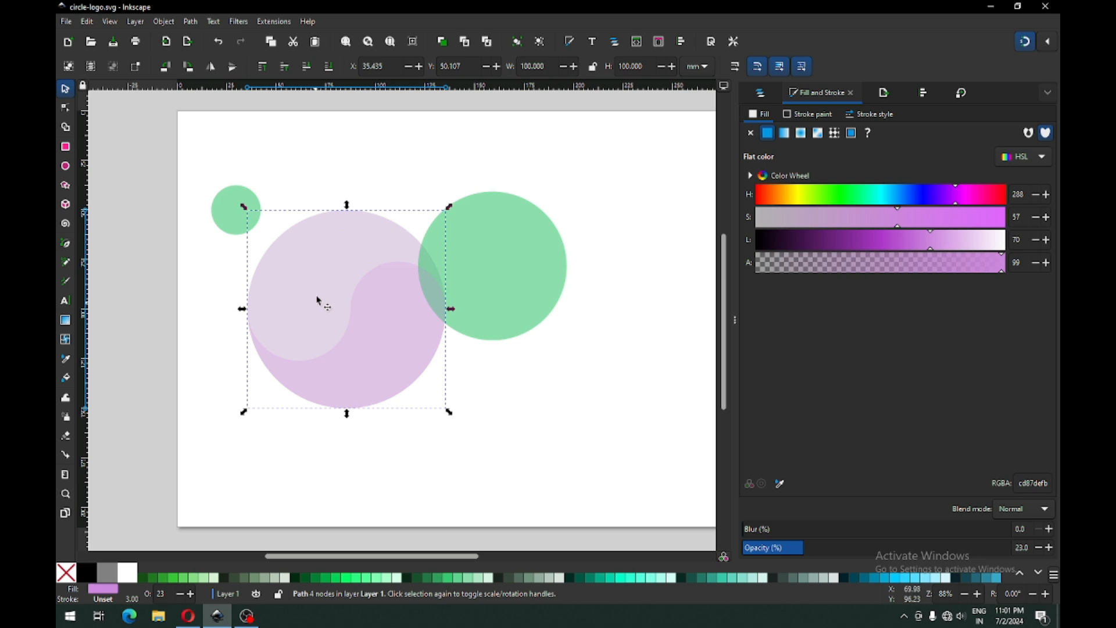
left_click(441, 176)
left_click(506, 284)
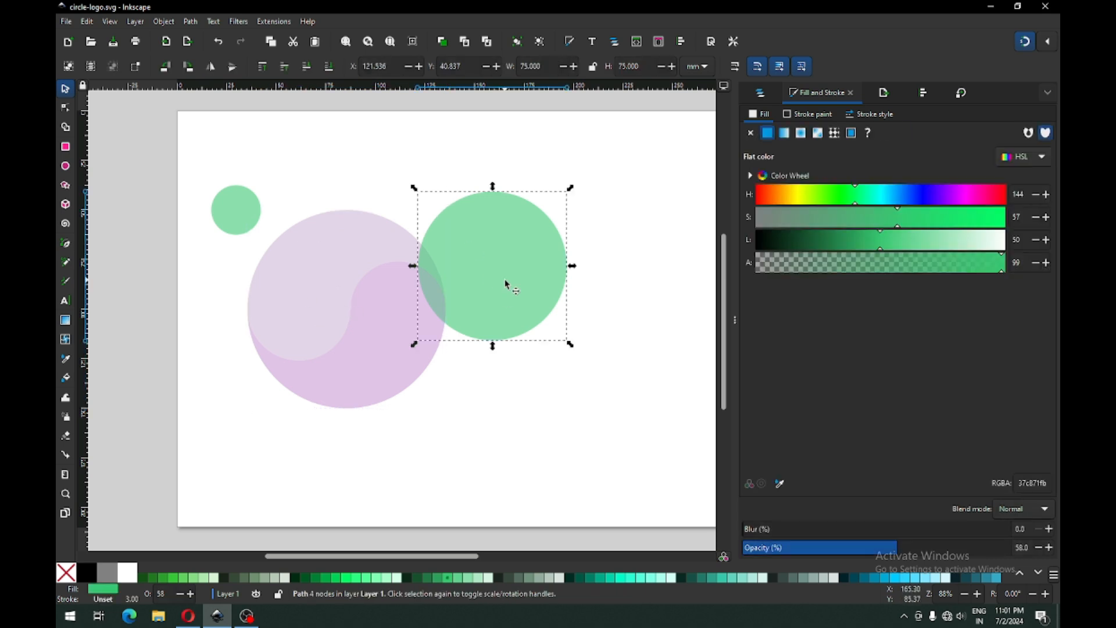
left_click_drag(552, 258, 419, 297)
key("z")
left_click_drag(216, 189, 494, 446)
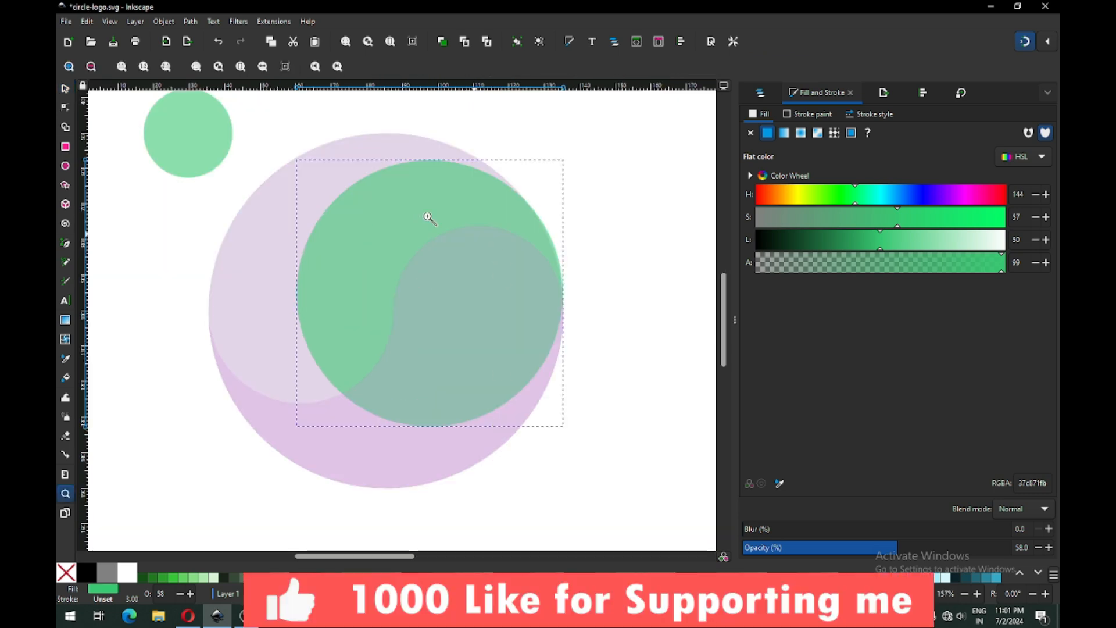
Step: Centre the 75 mm green circle vertically in the large circle at X 60.435, Y 62.607 mm and save the document
left_click(65, 90)
left_click(581, 192)
left_click(463, 191)
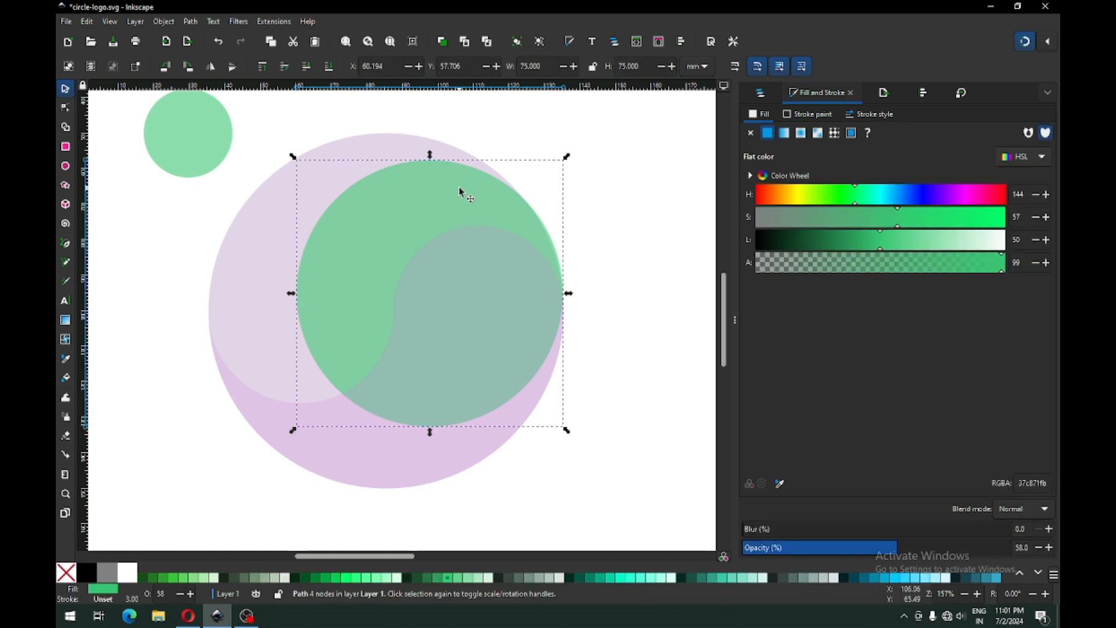
left_click_drag(473, 194, 477, 212)
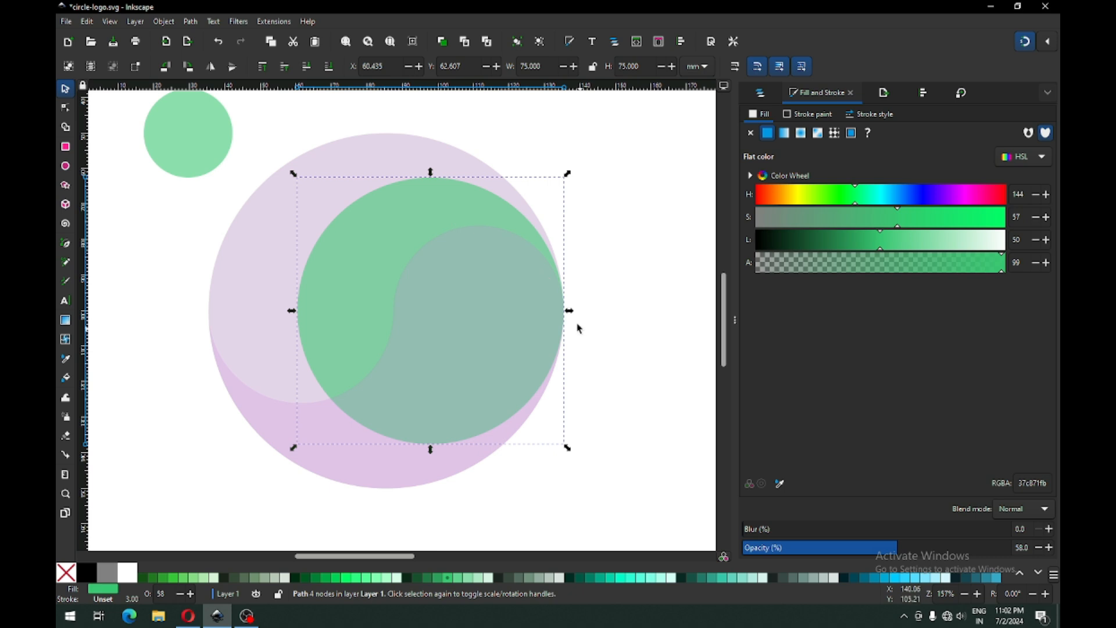
left_click(620, 329)
key("ctrl+s")
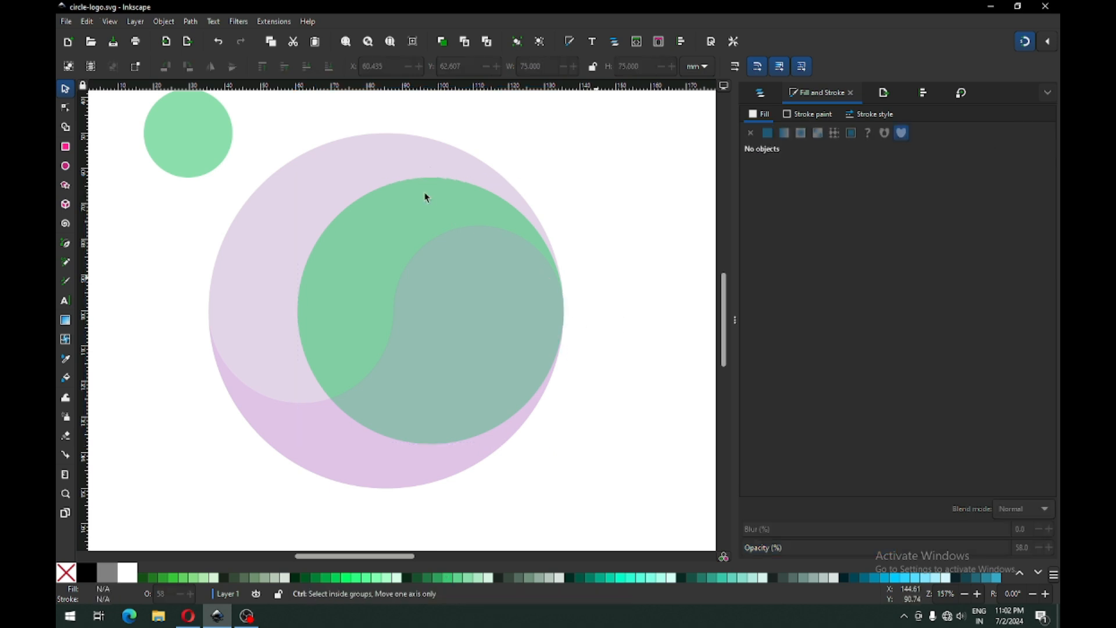
Step: Place the 25 mm green circle between the large circle's left edge and the 75 mm circle at X 35.435, Y 87.608 mm, and save
left_click(202, 134)
left_click_drag(185, 131, 251, 320)
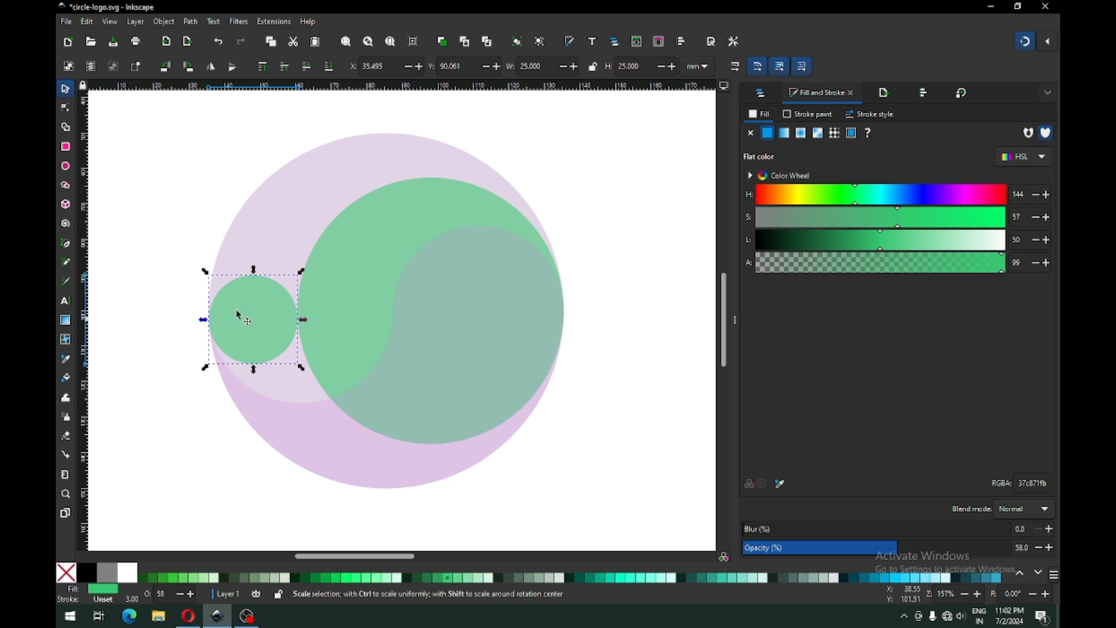
left_click(276, 234)
left_click(238, 341)
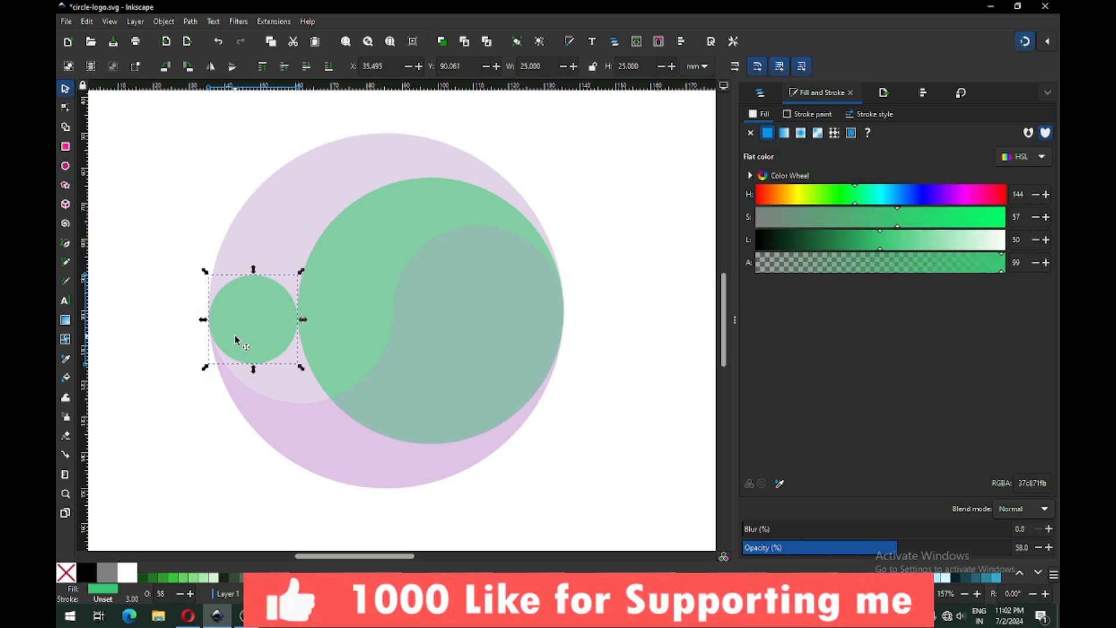
left_click_drag(241, 341, 242, 328)
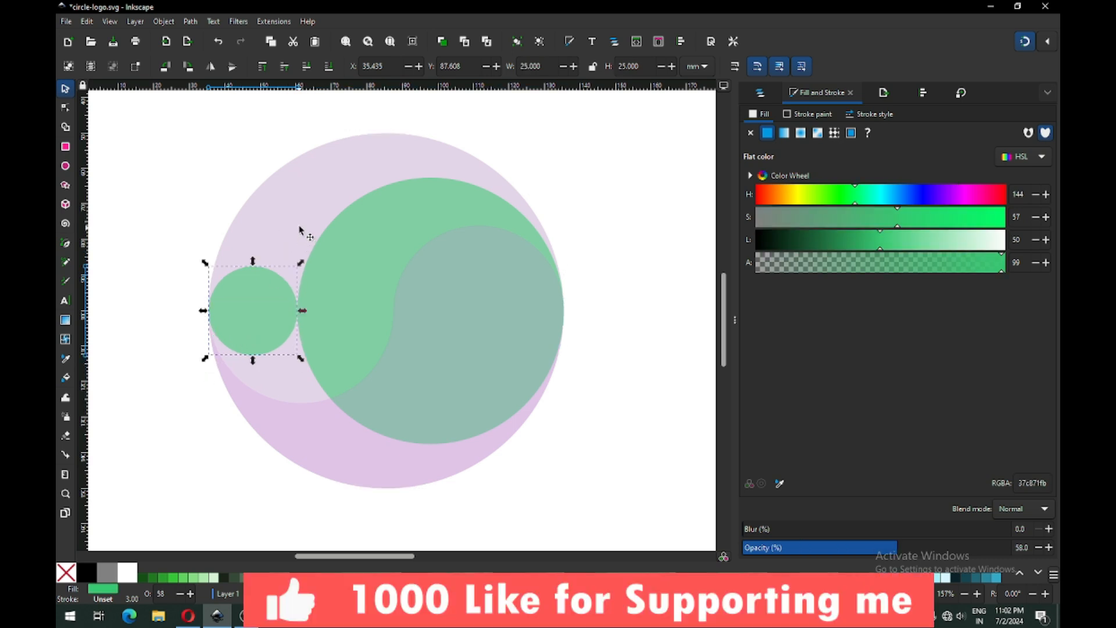
left_click(300, 228)
left_click(259, 305)
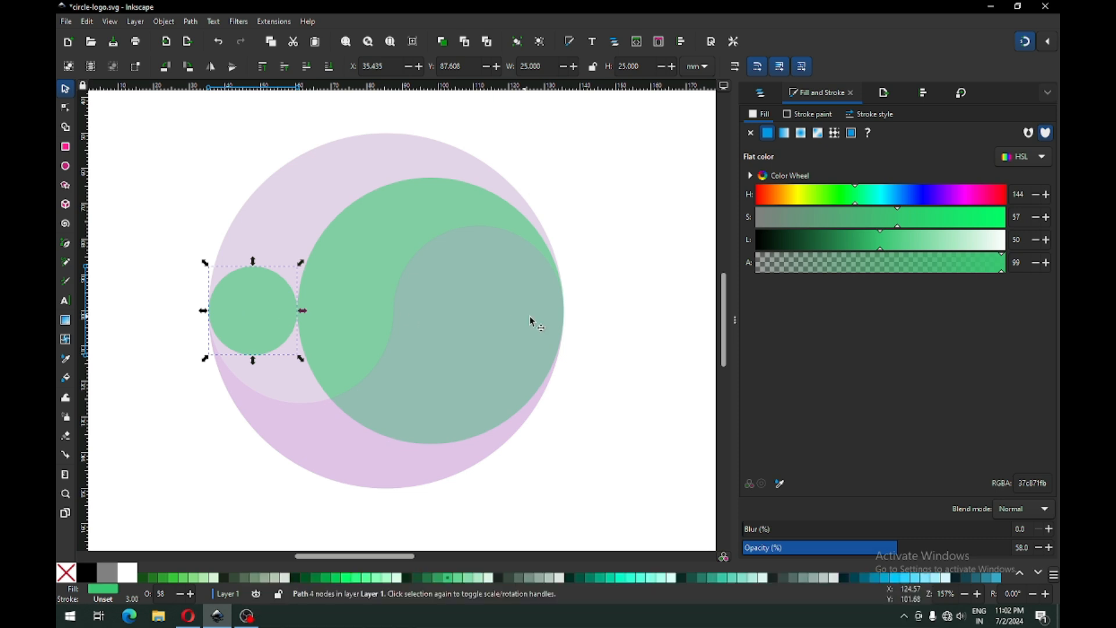
key("ctrl+s")
left_click(597, 321)
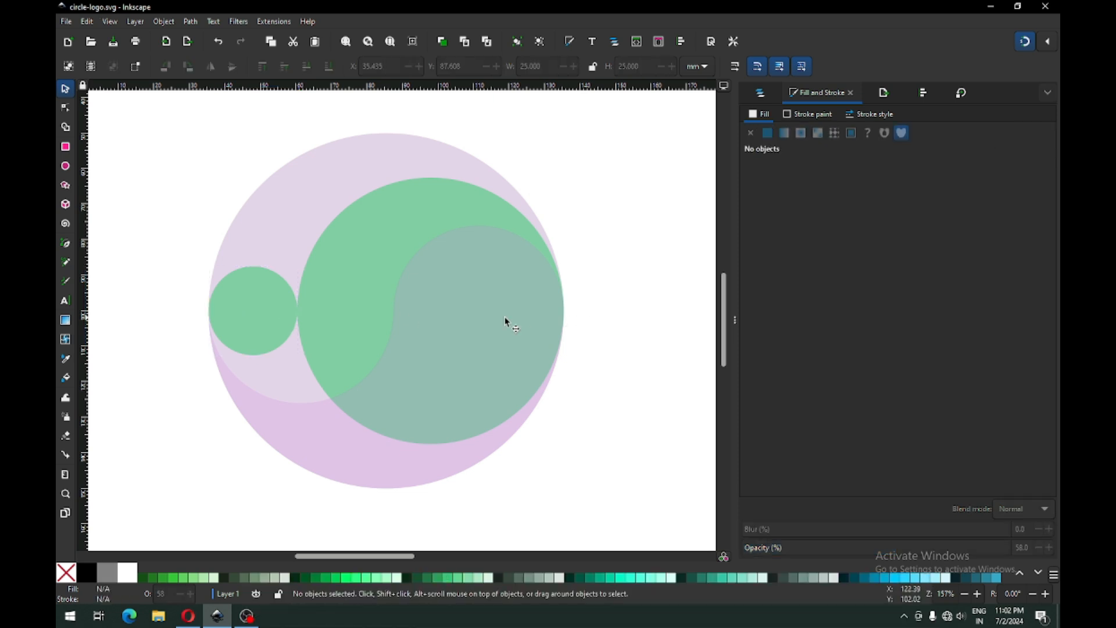
Step: Use the Shape Builder on both green circles and the 100 mm circle to remove the upper fragment and the 75 mm circle
left_click(259, 311)
left_click(352, 289, "shift")
left_click(293, 199, "shift")
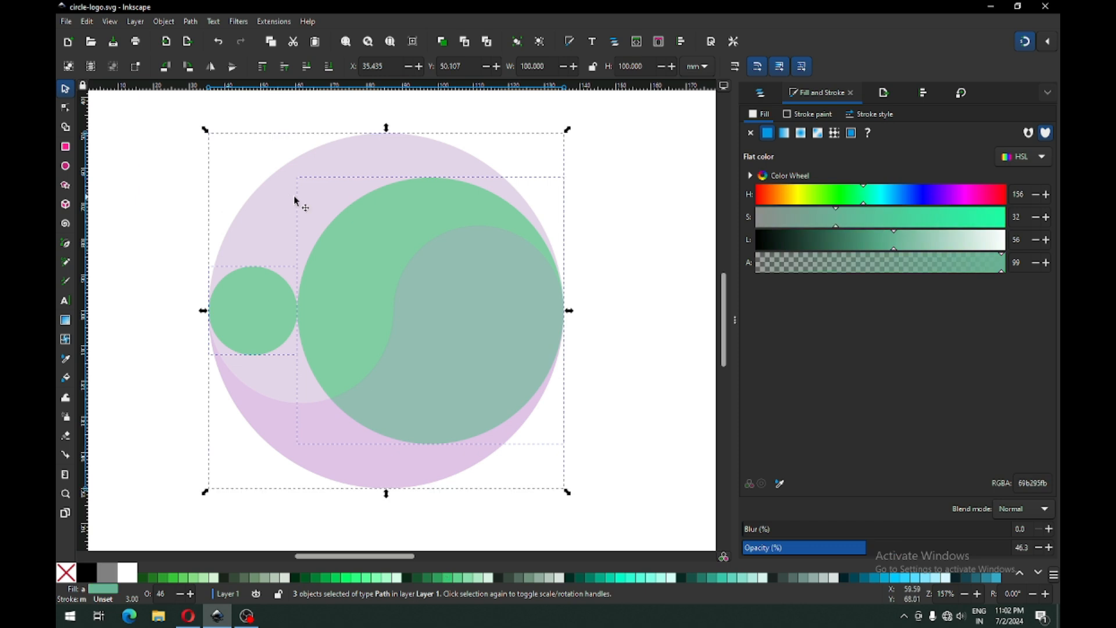
left_click(66, 128)
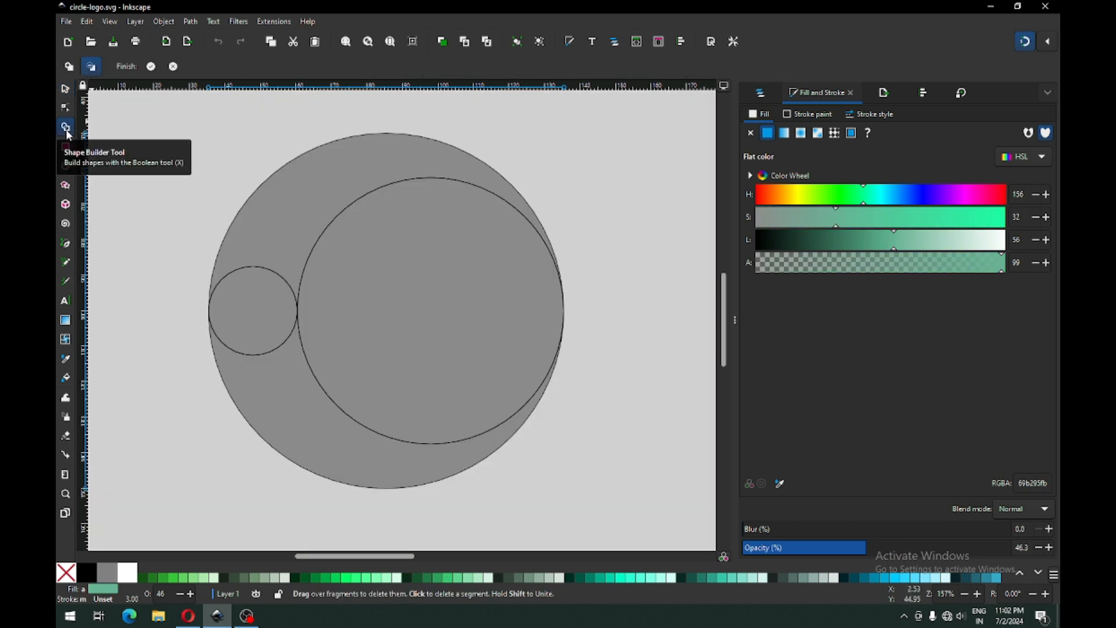
left_click(254, 220, "shift")
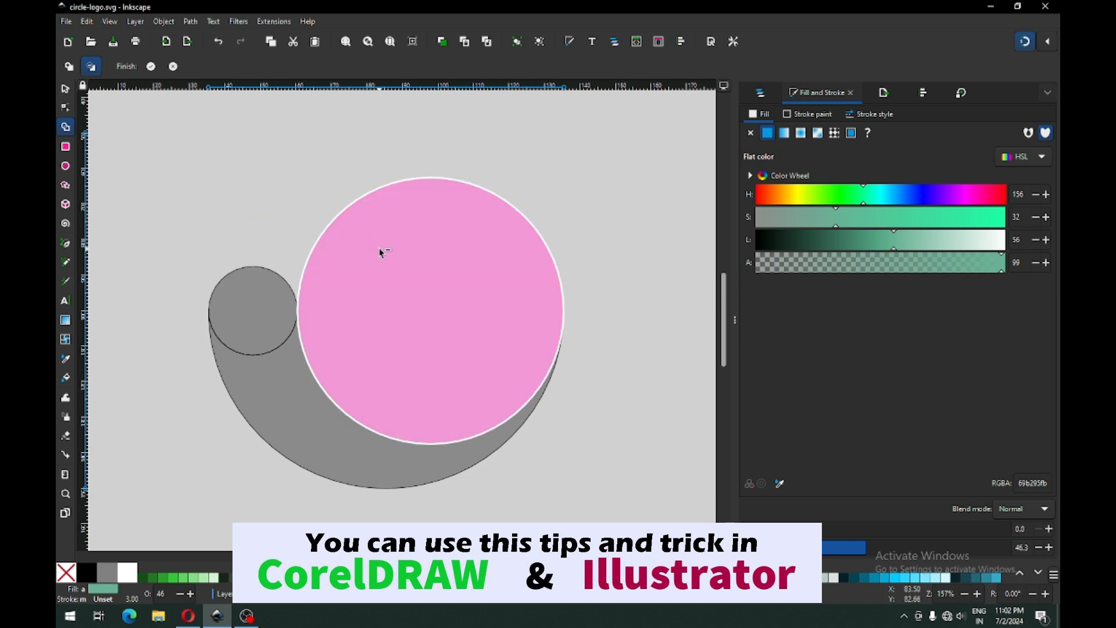
left_click(379, 250, "shift")
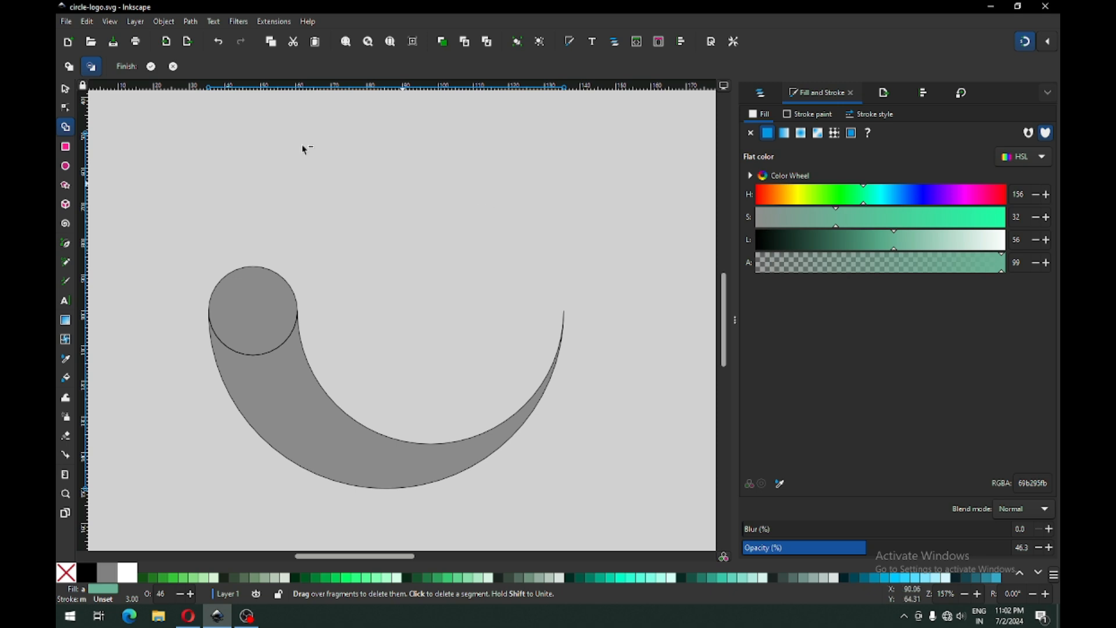
left_click(151, 68)
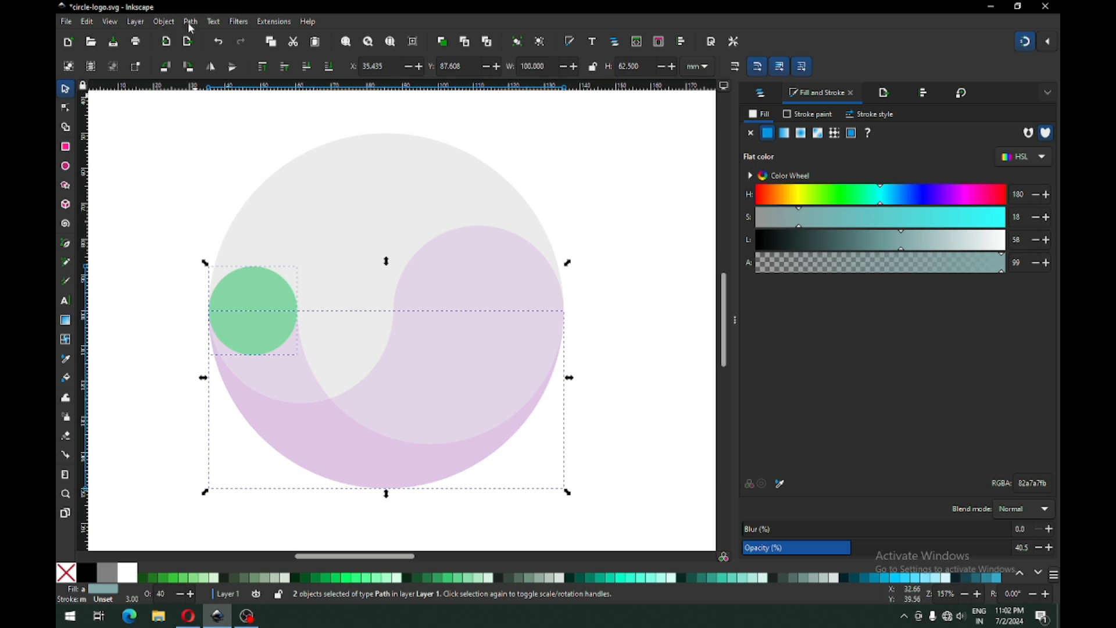
Step: Union the small green circle with the lower crescent and fill the merged shape with green 37c871
left_click(190, 23)
left_click(204, 82)
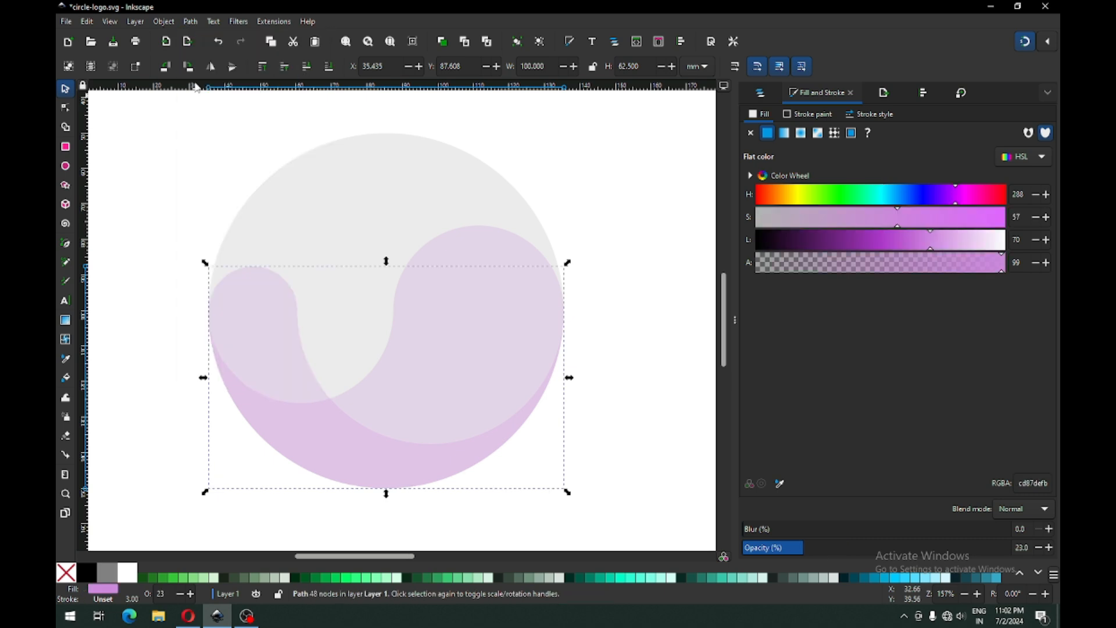
left_click(448, 578)
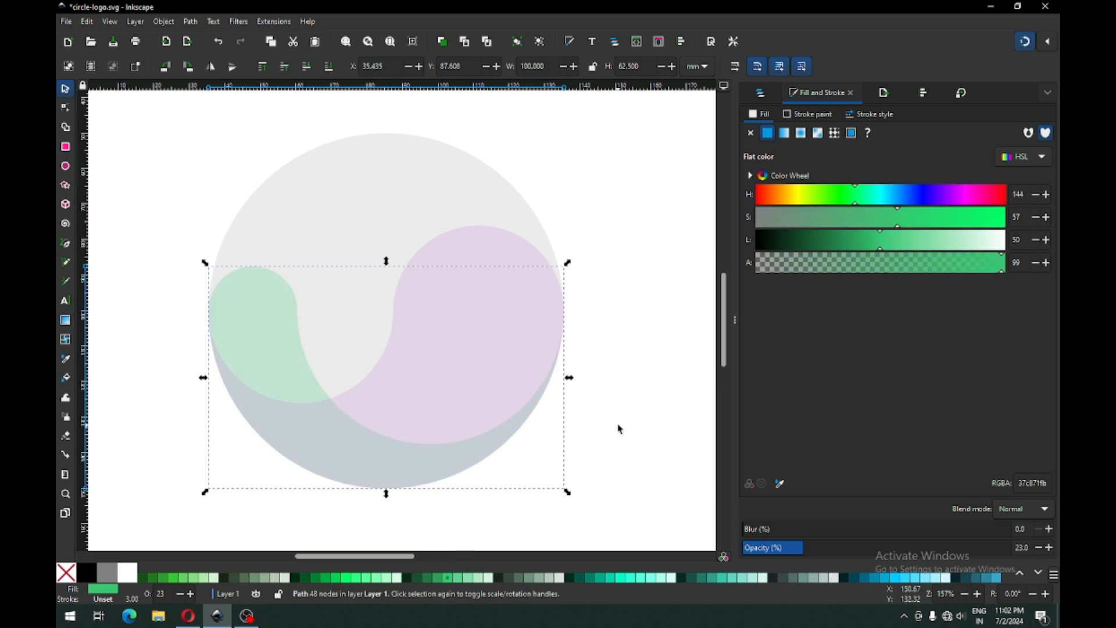
Step: Set the opacity of the green and purple curved shapes to 100%
left_click(504, 332)
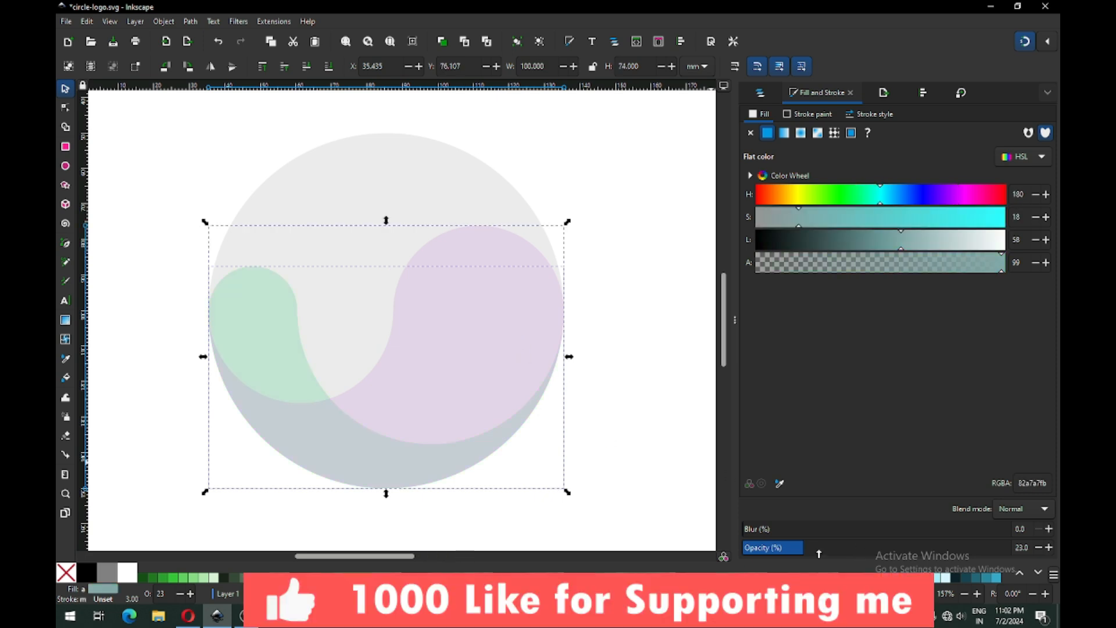
left_click_drag(818, 553, 1058, 543)
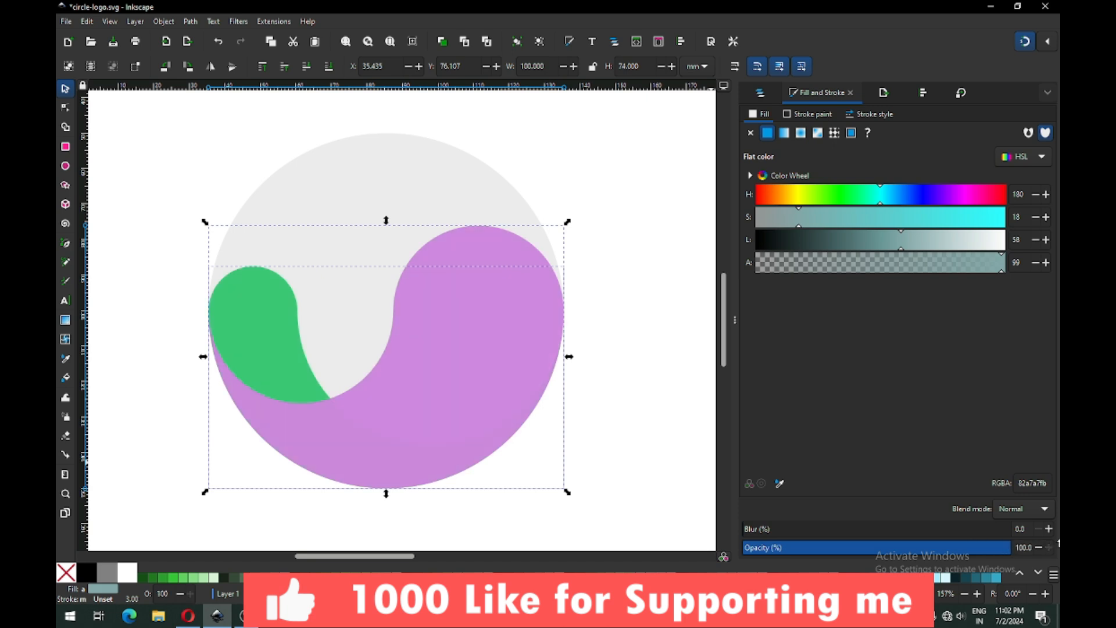
left_click(586, 408)
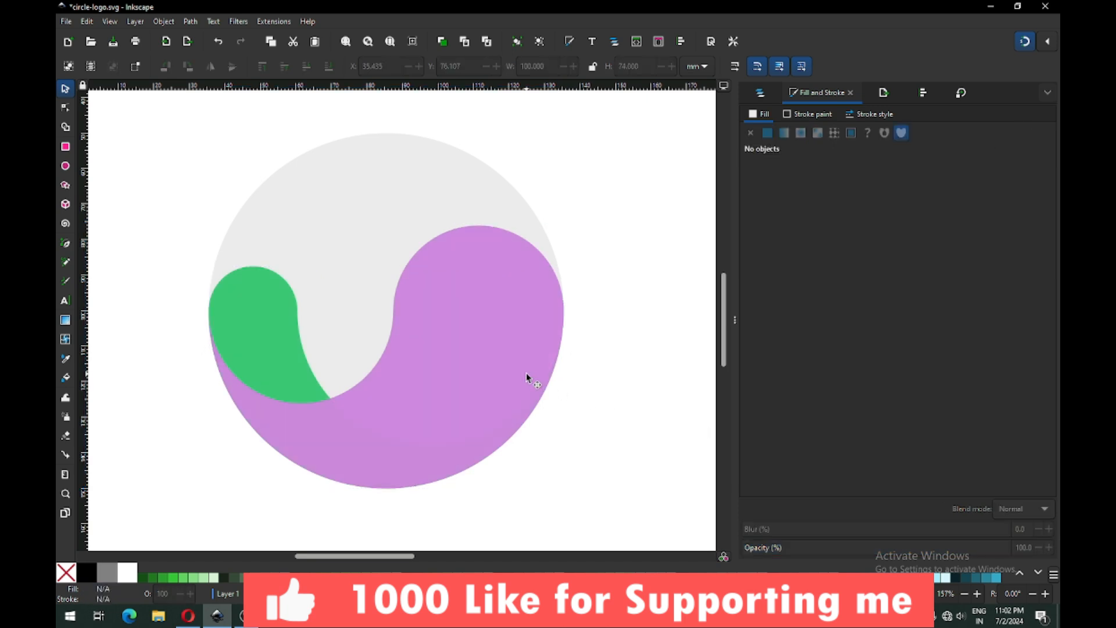
Step: Delete most of the stray nodes along the lower arc of the former small circle in the green shape
left_click(253, 355)
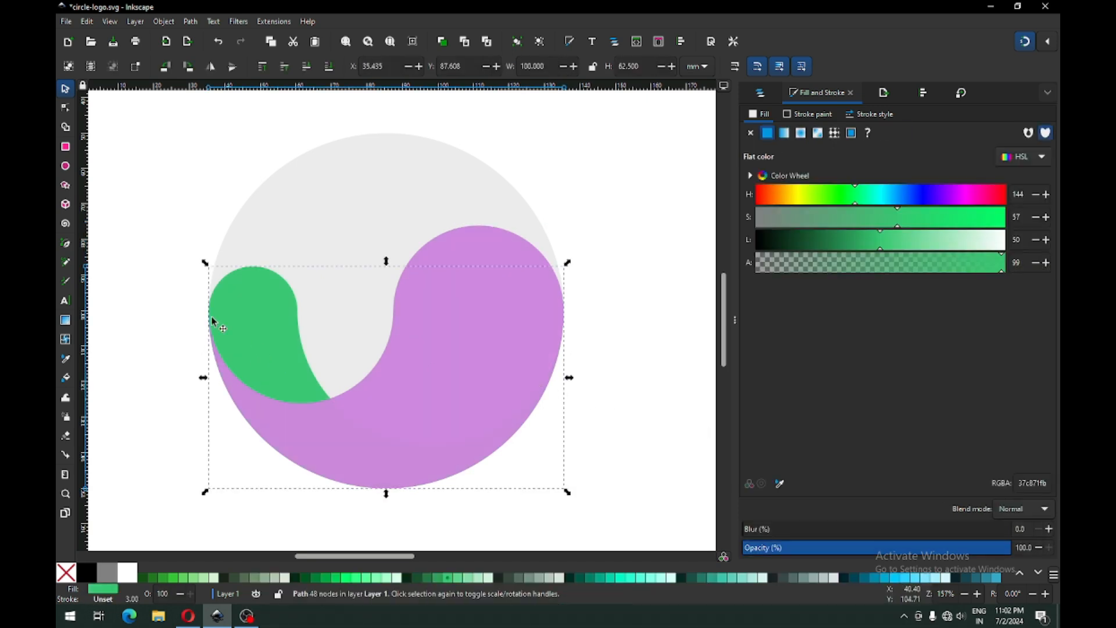
left_click(64, 110)
key("z")
left_click_drag(165, 272, 436, 374)
left_click(65, 108)
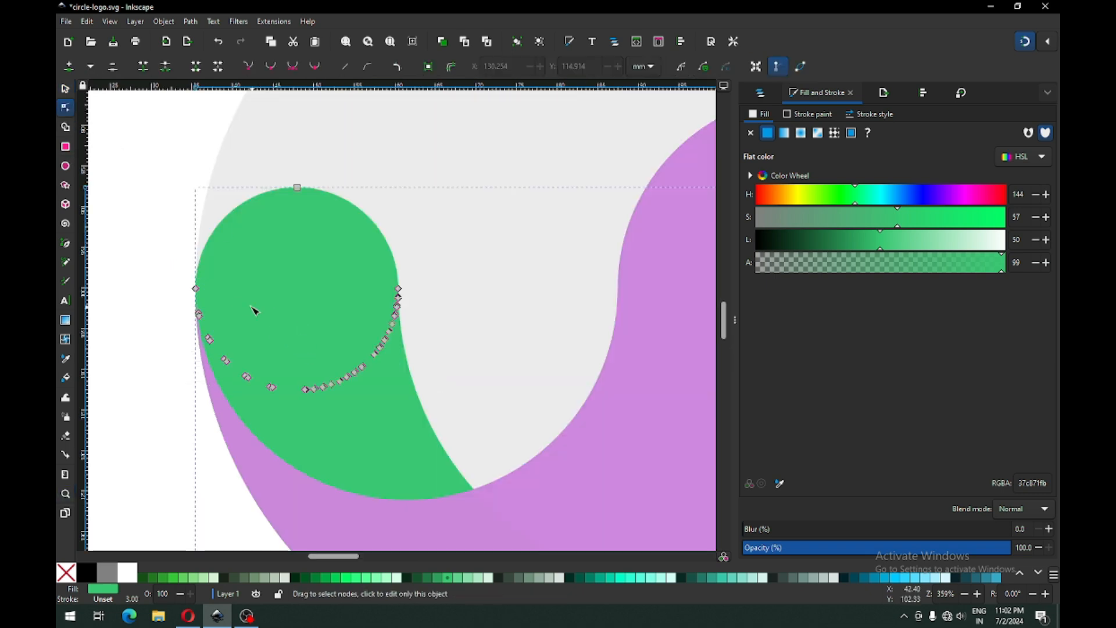
left_click_drag(235, 303, 376, 403)
key("Delete")
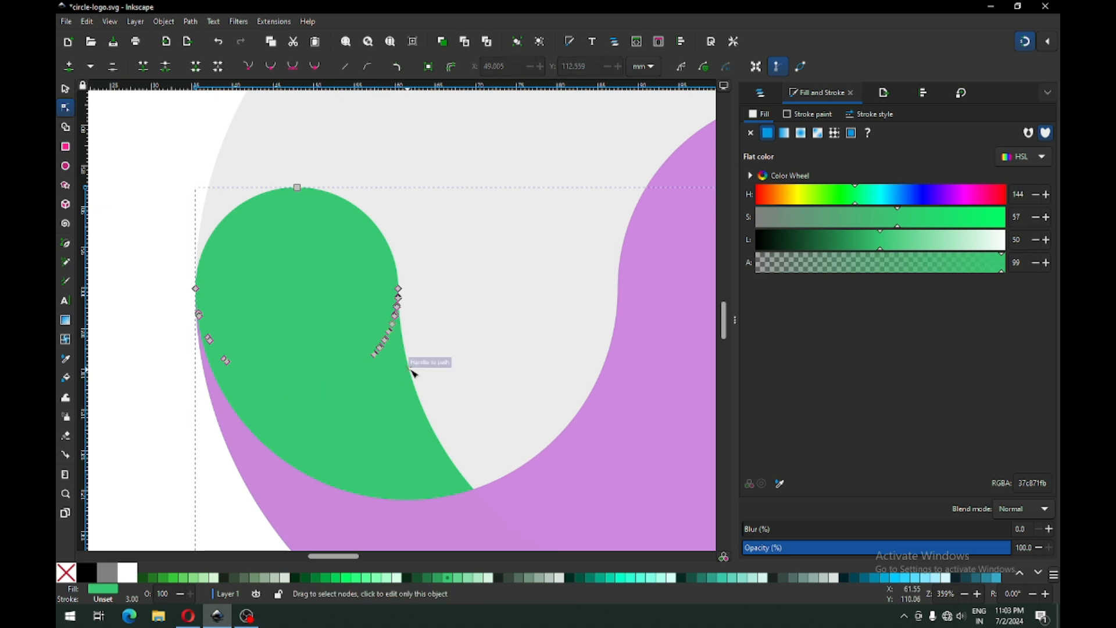
left_click_drag(450, 374, 349, 314)
key("Delete")
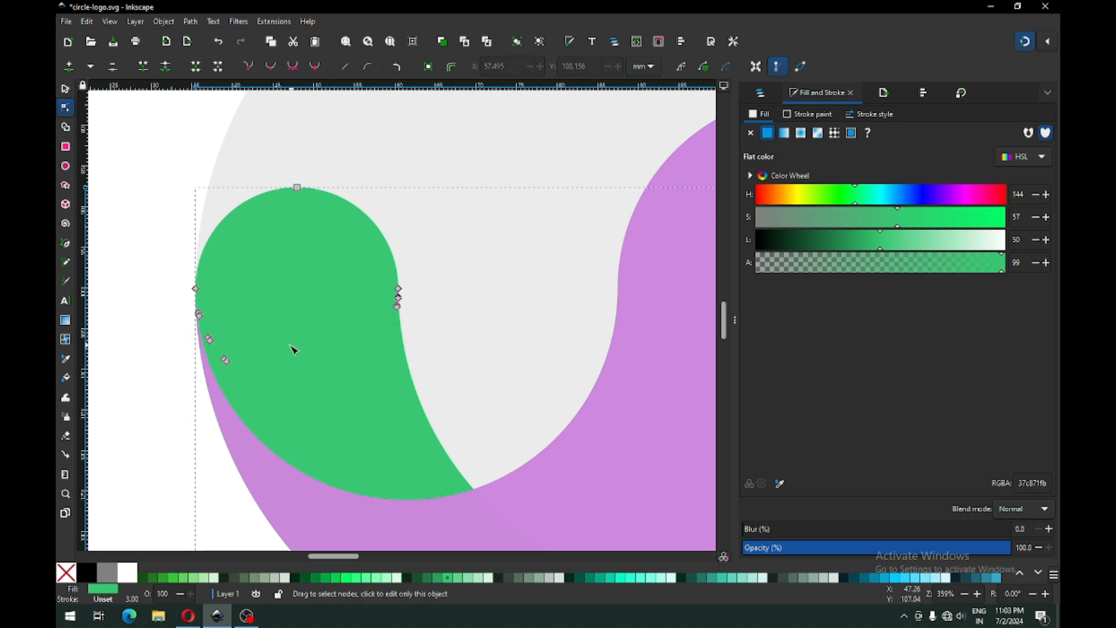
left_click_drag(273, 322, 211, 397)
key("Delete")
Step: Delete the remaining stray nodes at the ends of the green shape's inner arc, keeping only its outline nodes
left_click_drag(178, 306, 226, 345)
key("z")
left_click_drag(343, 267, 446, 352)
left_click(66, 108)
left_click_drag(525, 389, 351, 254)
key("Delete")
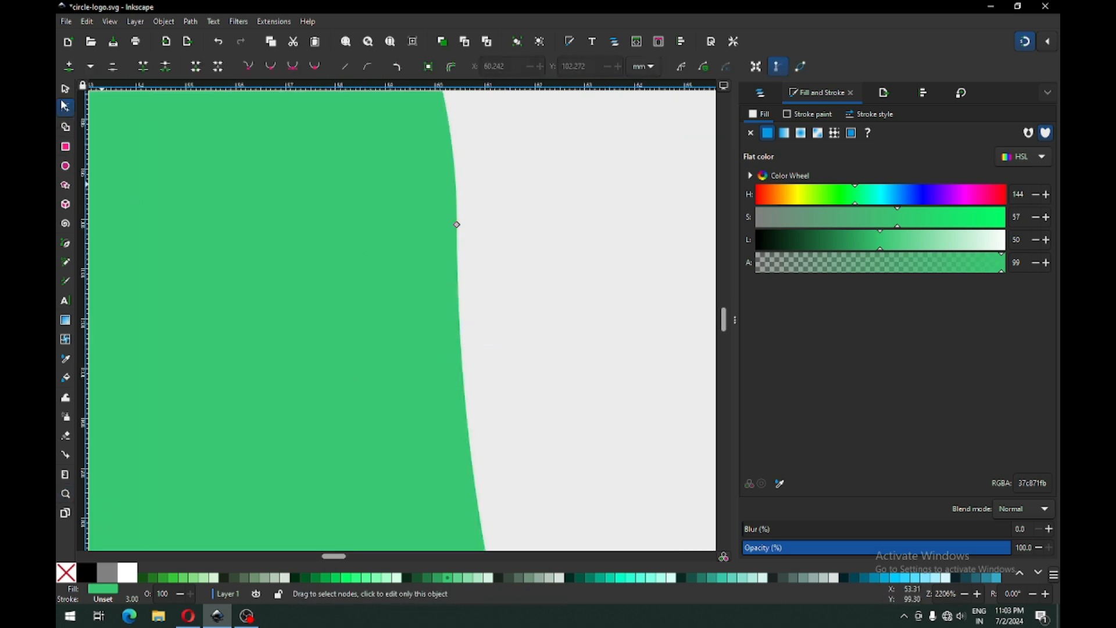
Step: Deselect the cleaned green shape and save the document
left_click(65, 90)
key("minus")
key("minus")
key("minus")
key("minus")
key("minus")
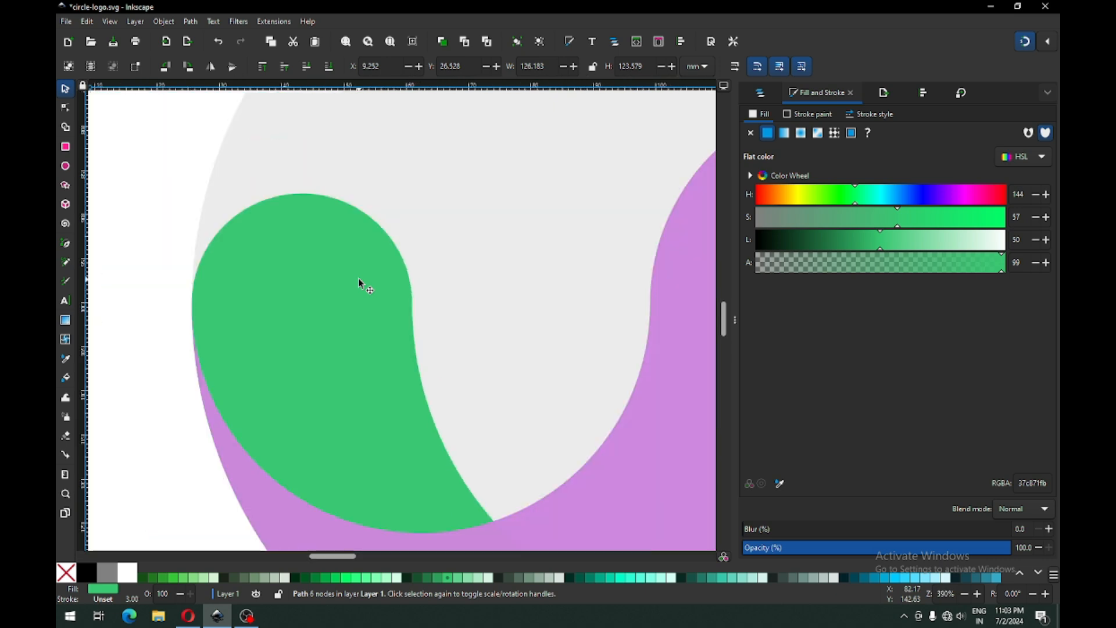
key("minus")
key("minus")
key("minus")
key("minus")
key("Escape")
key("z")
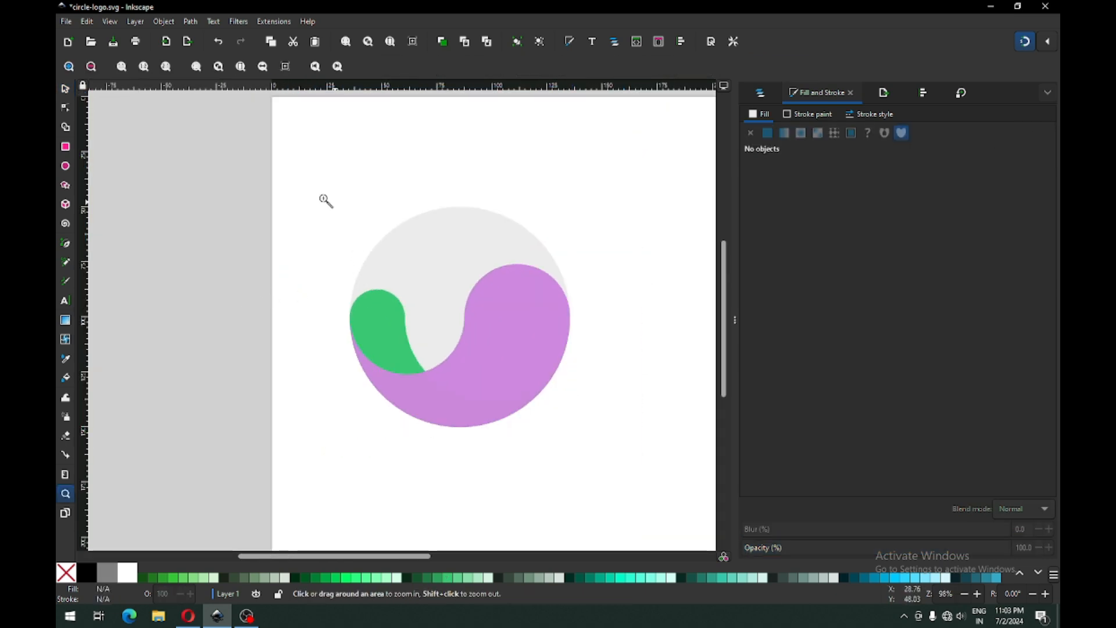
left_click_drag(326, 200, 599, 468)
key("ctrl+s")
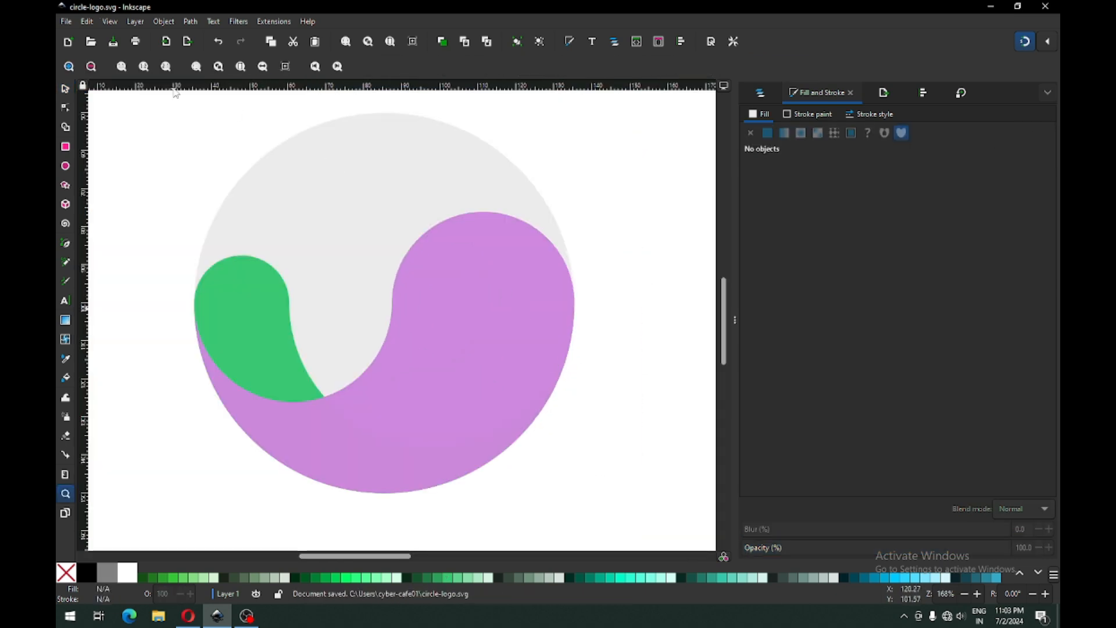
Step: Fill the large purple curved shape with the palette colour #5500D4 and leave nothing selected
key("s")
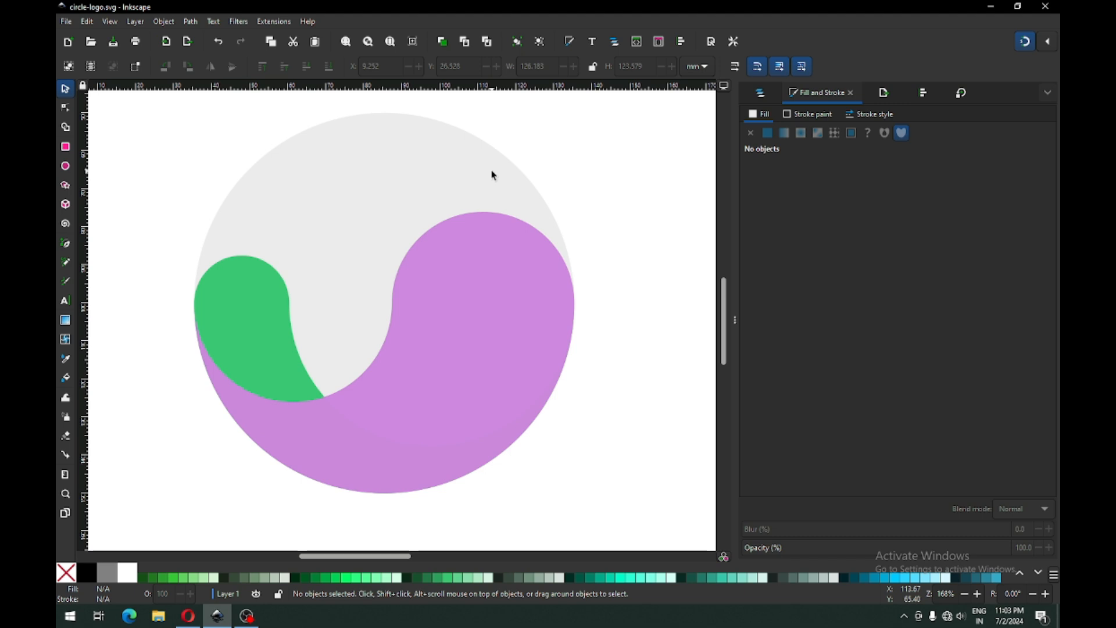
left_click(497, 353)
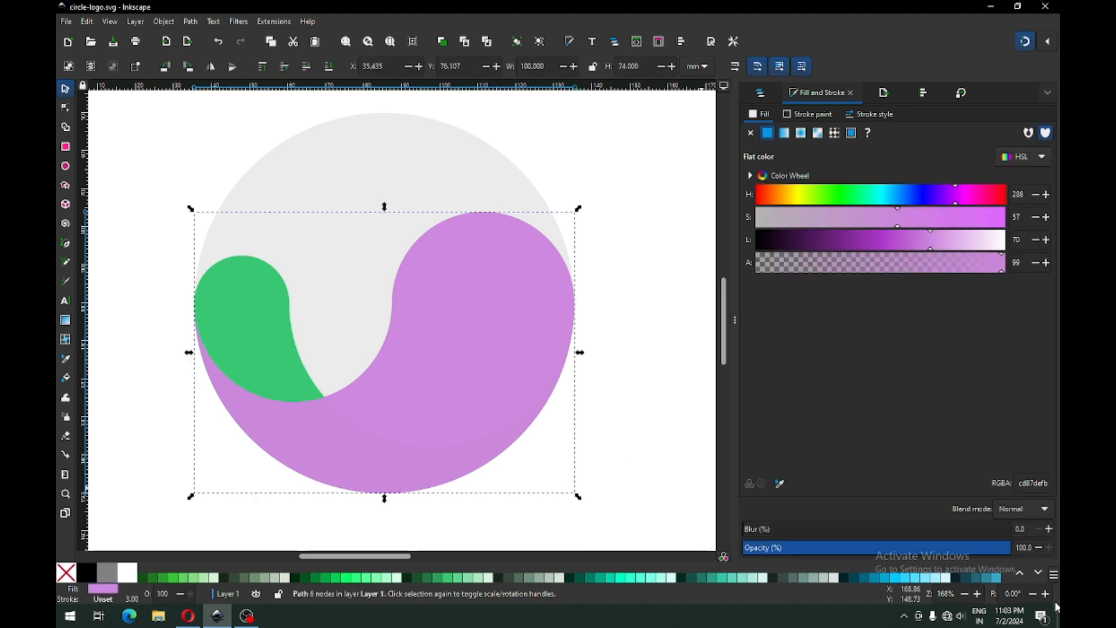
left_click(1039, 575)
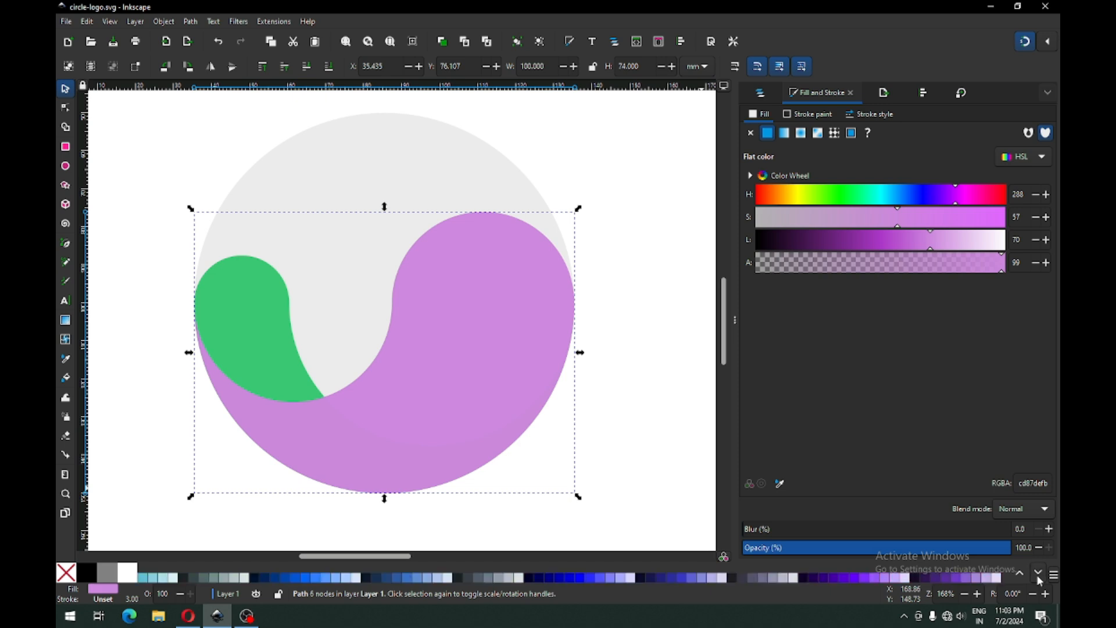
left_click(844, 577)
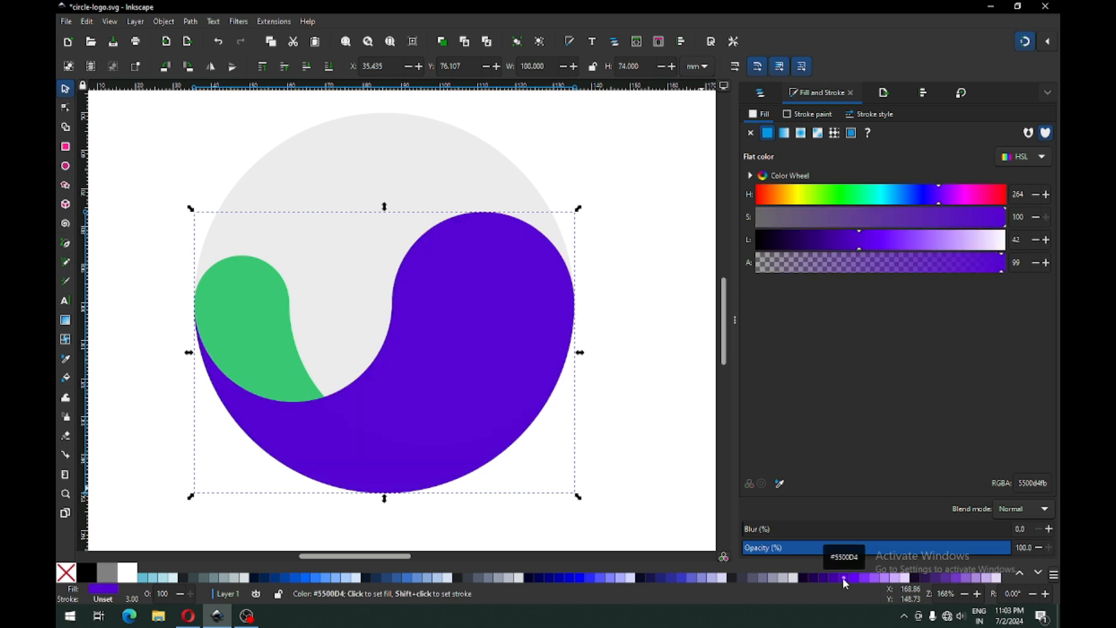
left_click(254, 328)
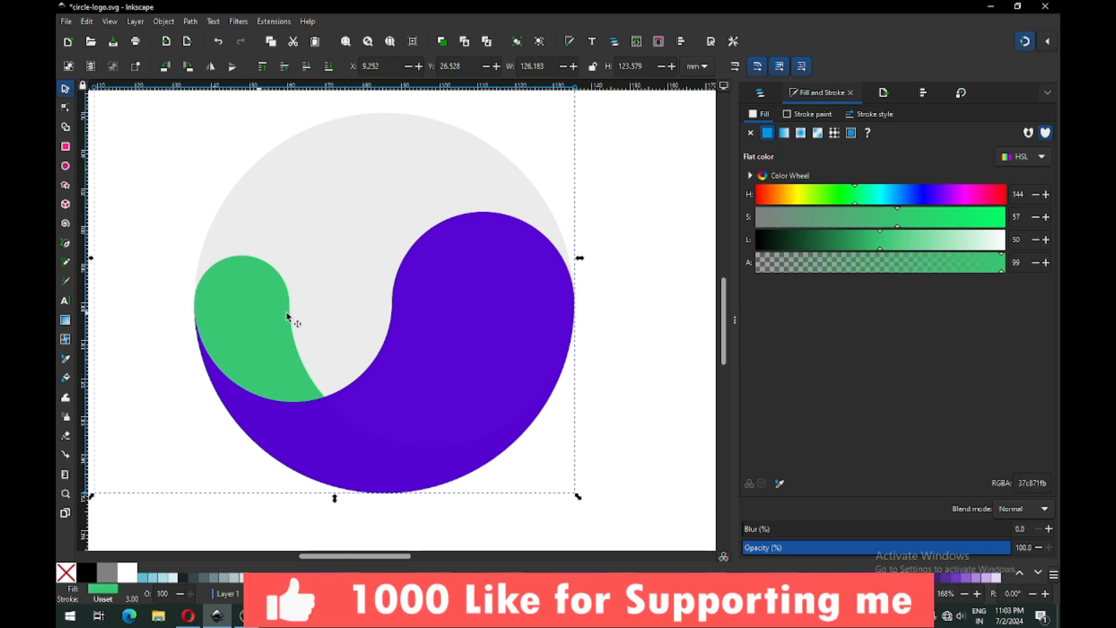
left_click(592, 379)
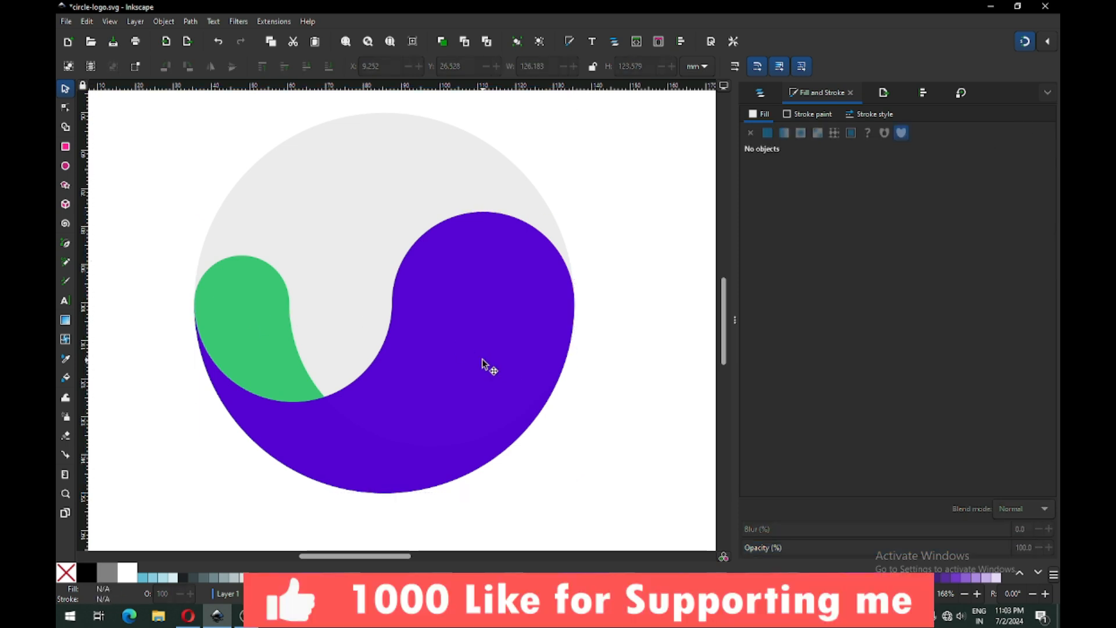
Step: Give the purple curved shape a radial gradient fill and move the gradient's centre into its large round head
left_click(483, 358)
left_click(801, 133)
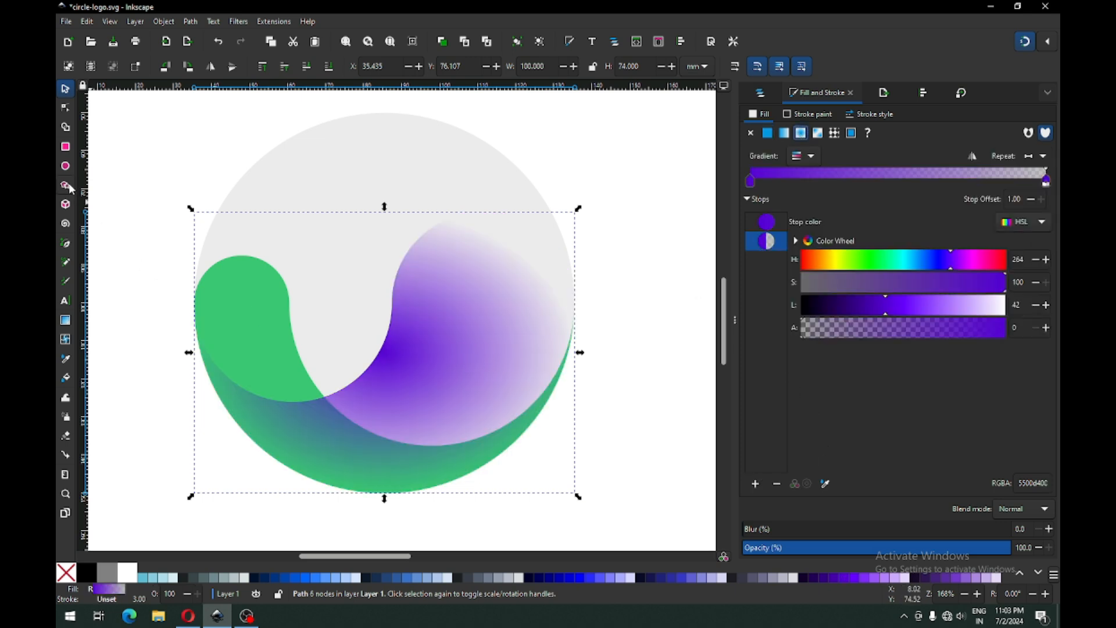
left_click(65, 320)
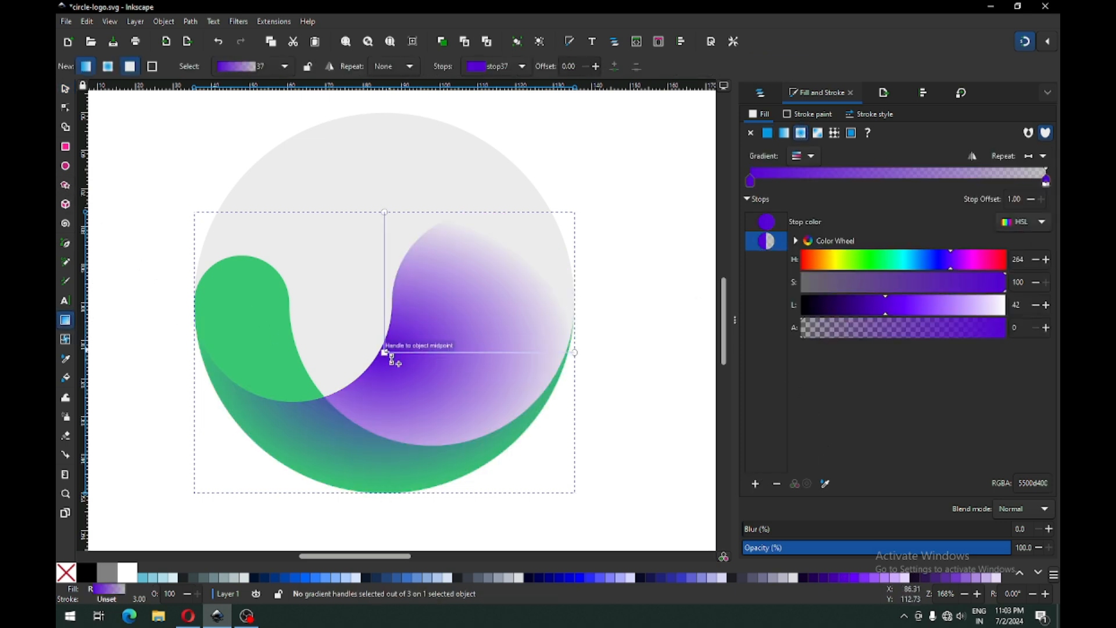
left_click_drag(385, 353, 470, 335)
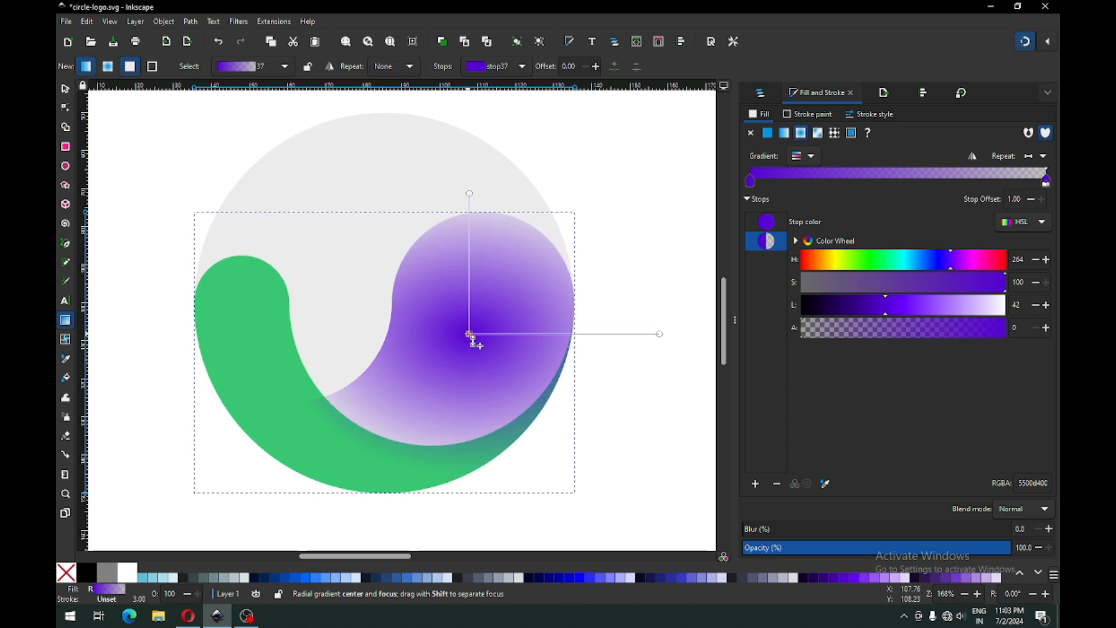
Step: Set the purple gradient's outer stop to the palette colour #330080 and shift its centre slightly up and right within the round head
left_click(470, 335)
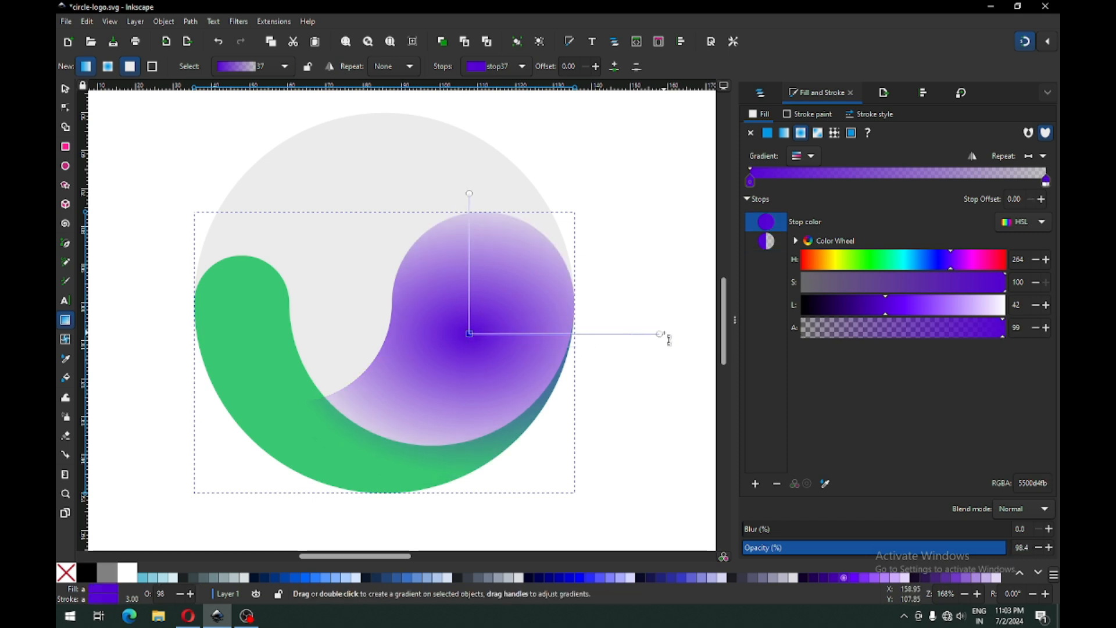
left_click(660, 335)
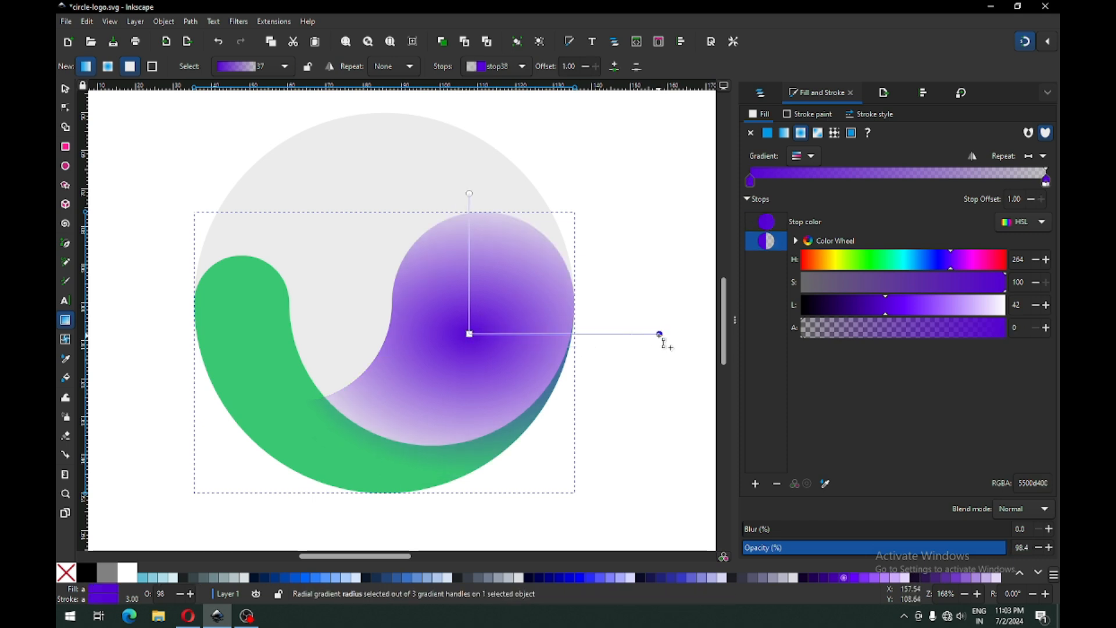
left_click(824, 579)
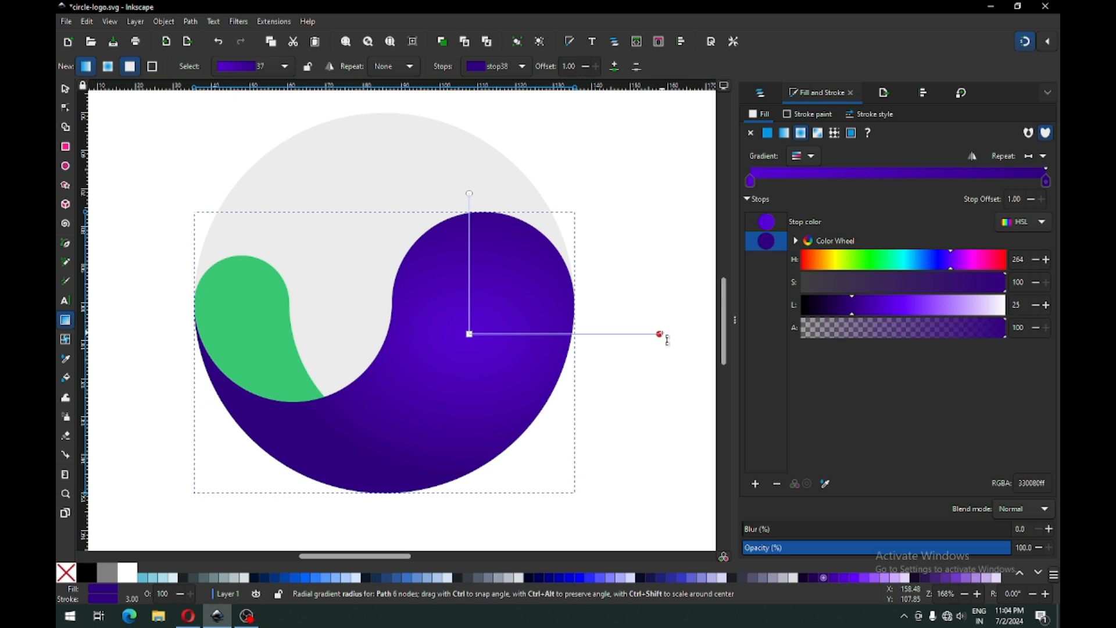
left_click_drag(470, 334, 481, 318)
left_click(481, 318)
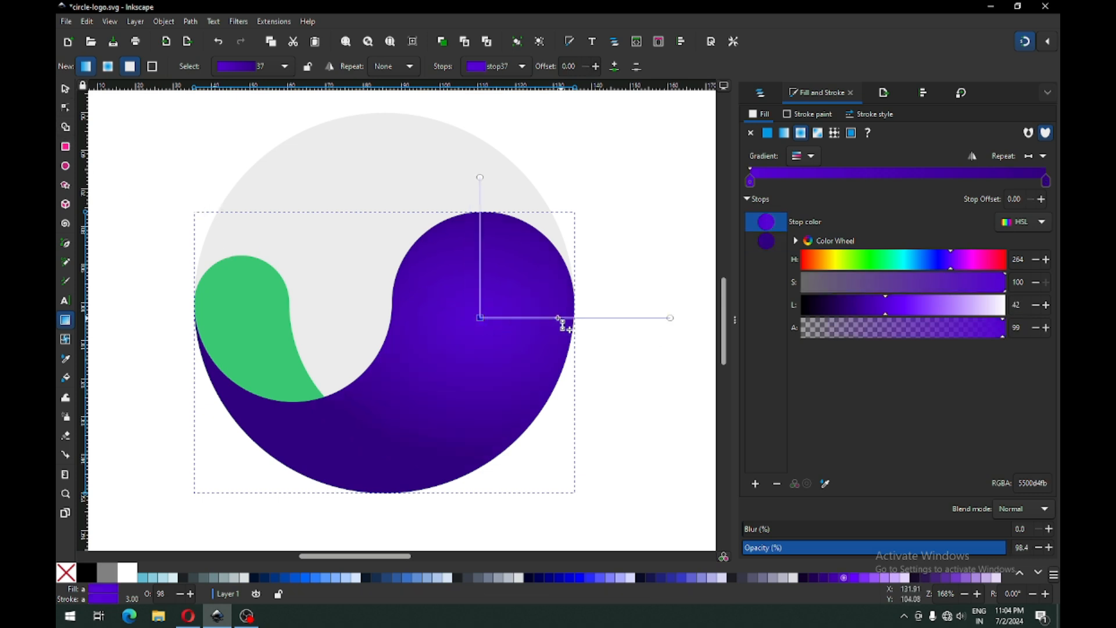
Step: Deselect the purple gradient shape and save the document
left_click(67, 92)
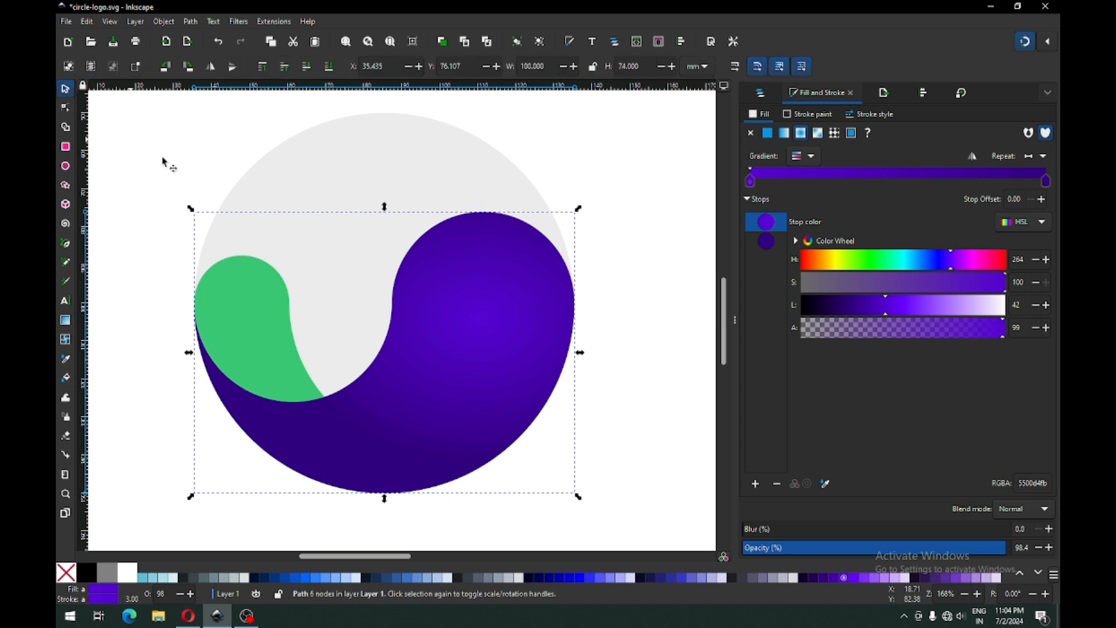
left_click(604, 410)
key("ctrl+s")
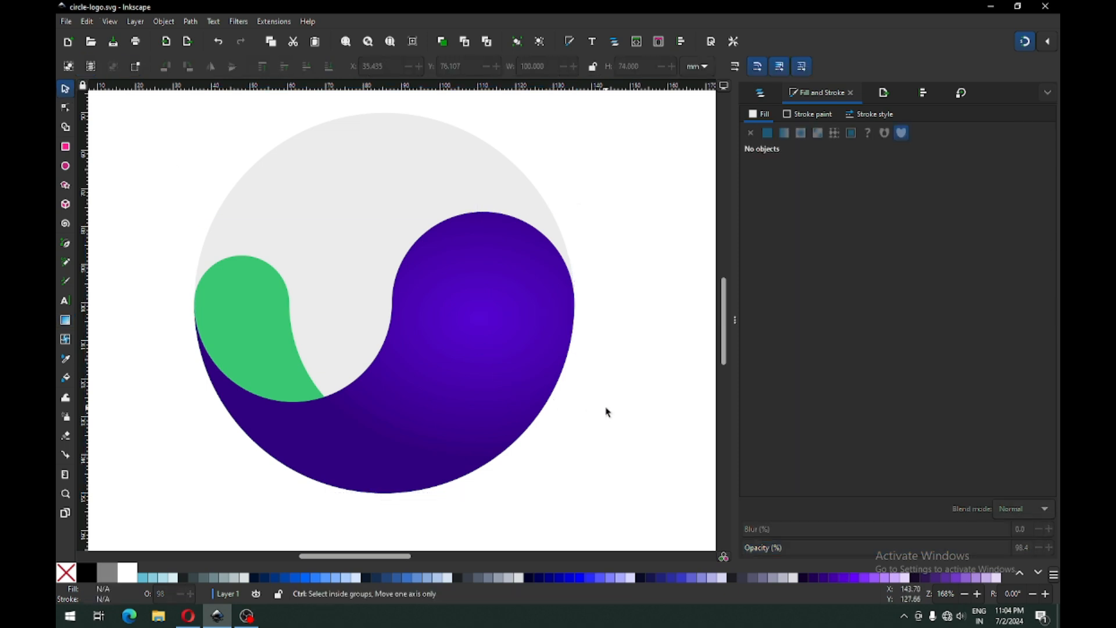
Step: Give the green shape a radial gradient fill and move the gradient's centre into its small round head
left_click(275, 315)
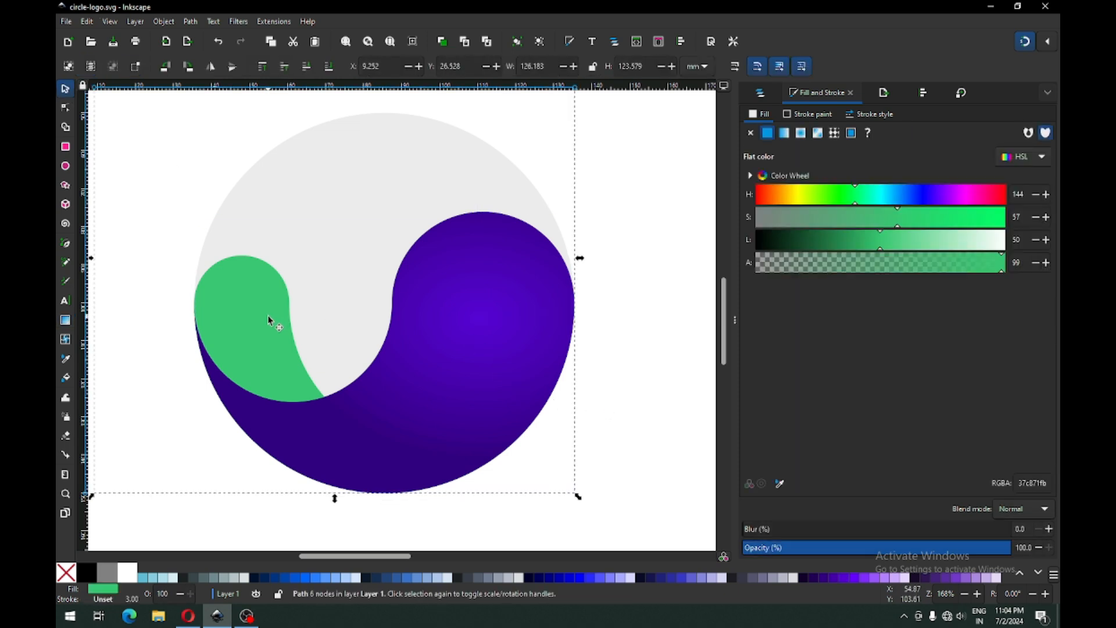
left_click(797, 133)
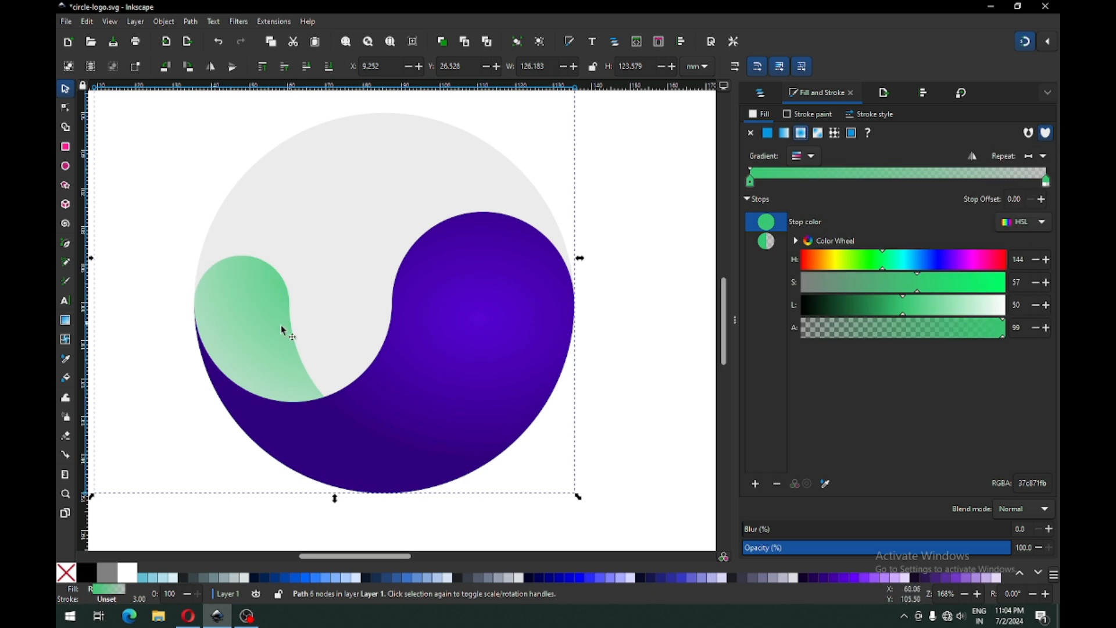
left_click(65, 320)
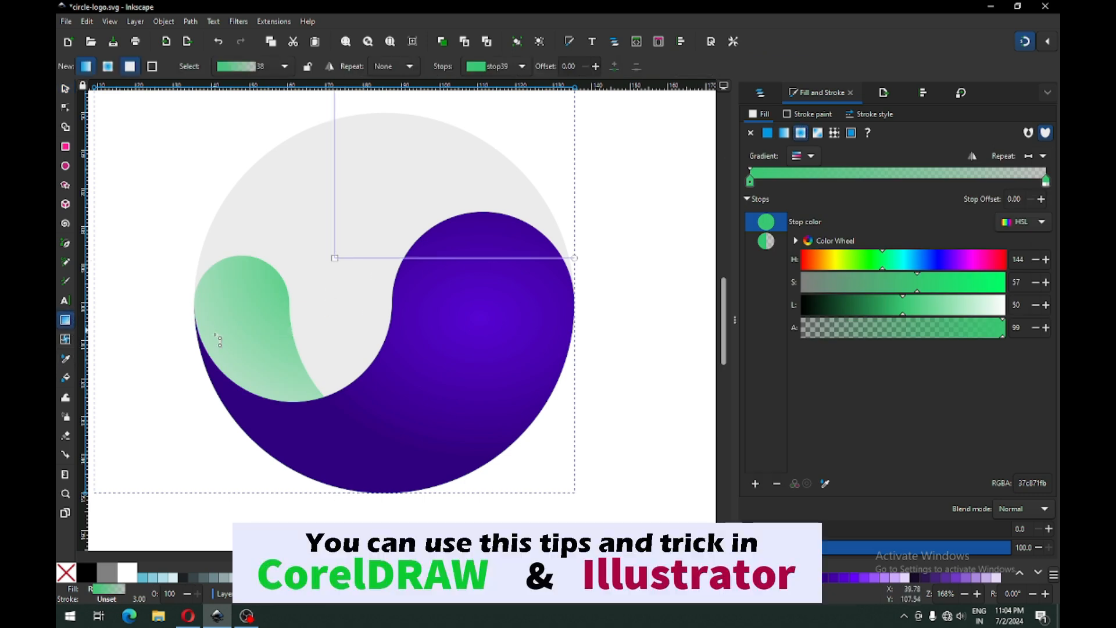
left_click_drag(334, 257, 254, 316)
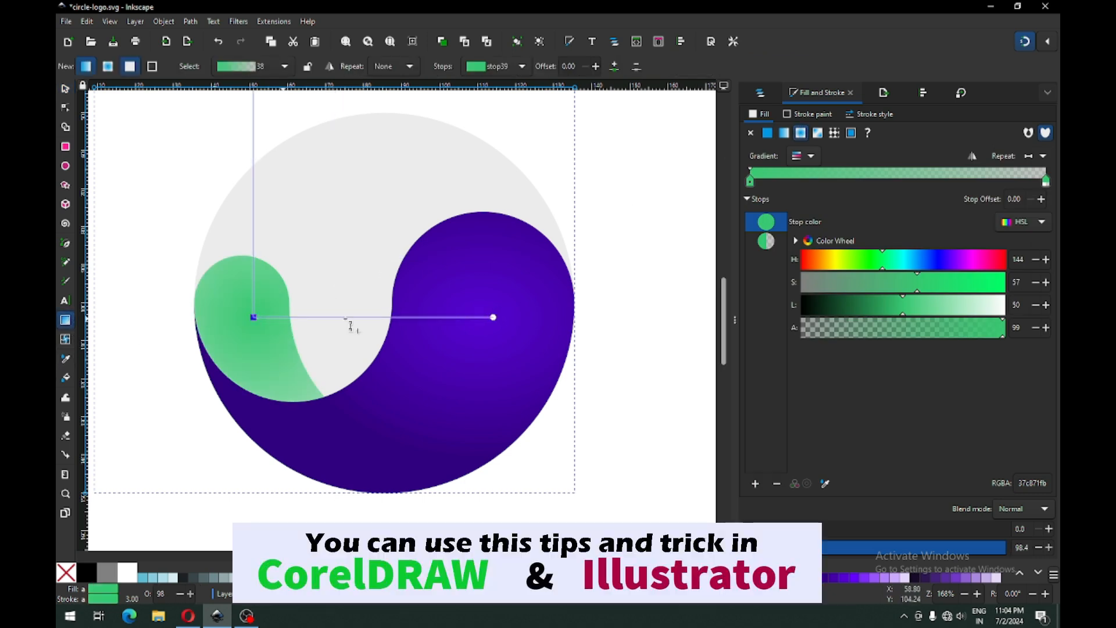
Step: Shorten both radii of the green gradient and shift its centre towards the outer edge of the small round head
left_click_drag(494, 318, 378, 318)
scroll(378, 320, "down", 1)
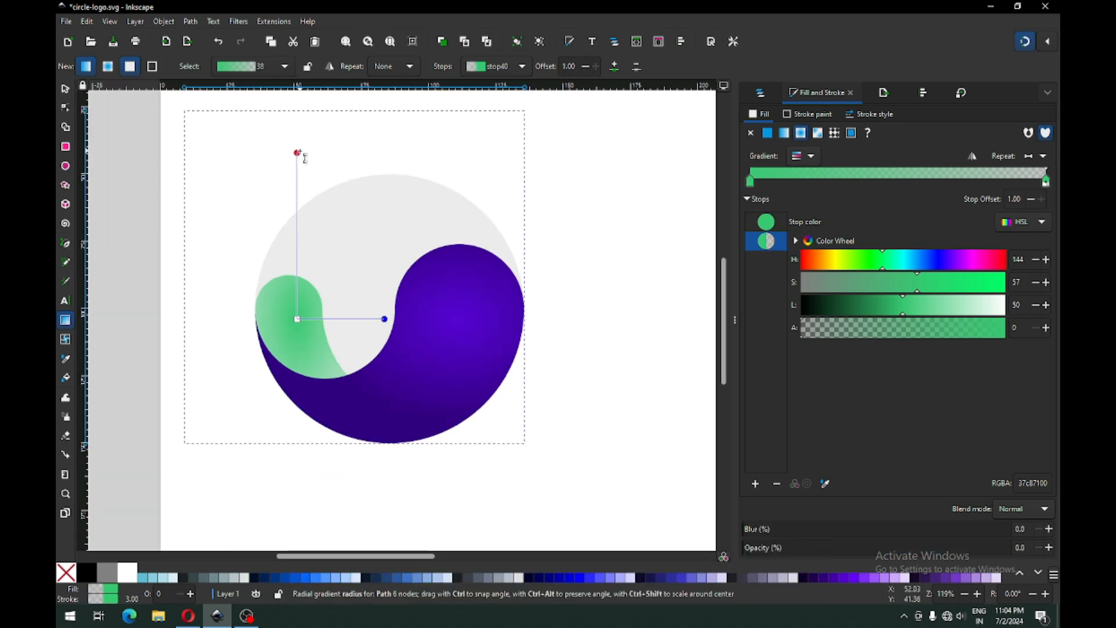
left_click_drag(297, 153, 303, 245)
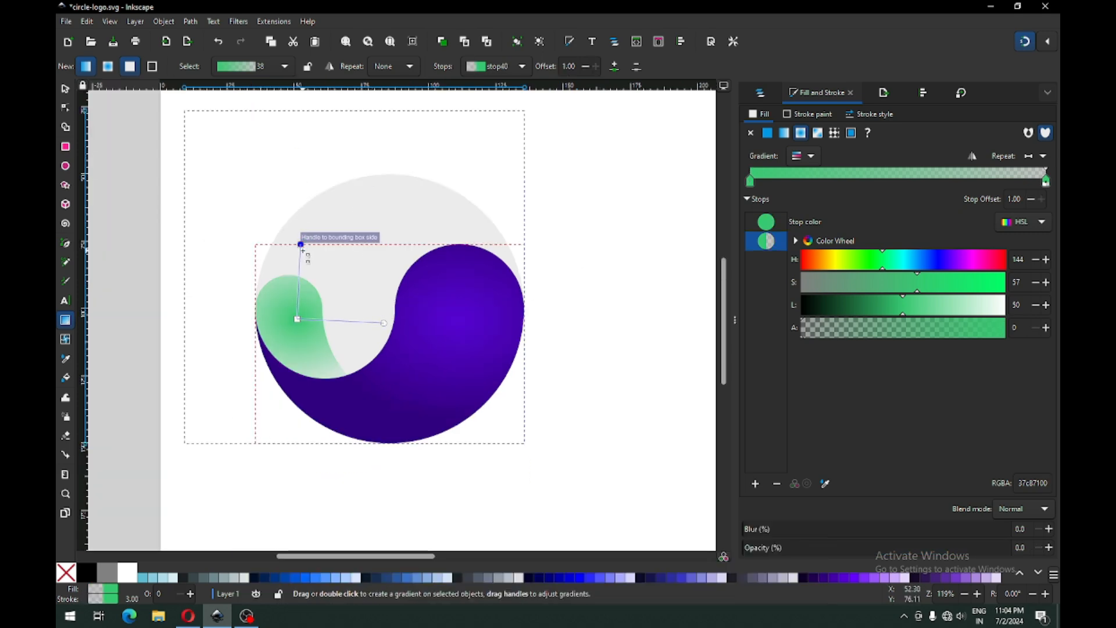
left_click(297, 320)
left_click_drag(298, 320, 279, 320)
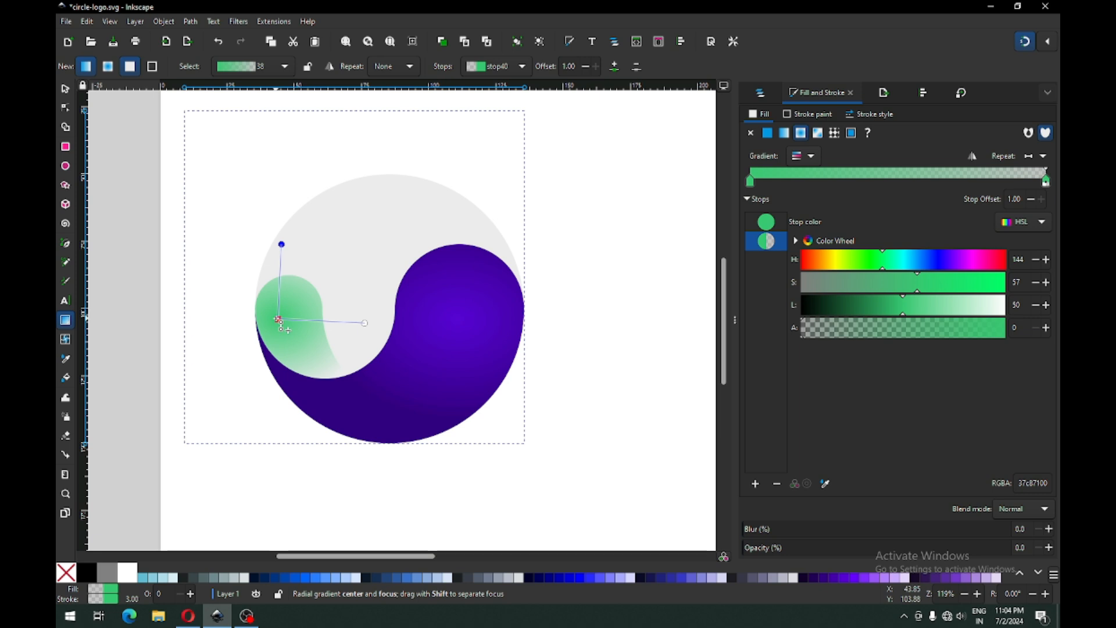
Step: Make the green gradient's outer stop fully opaque and darken it to a lightness of 41
left_click(279, 320)
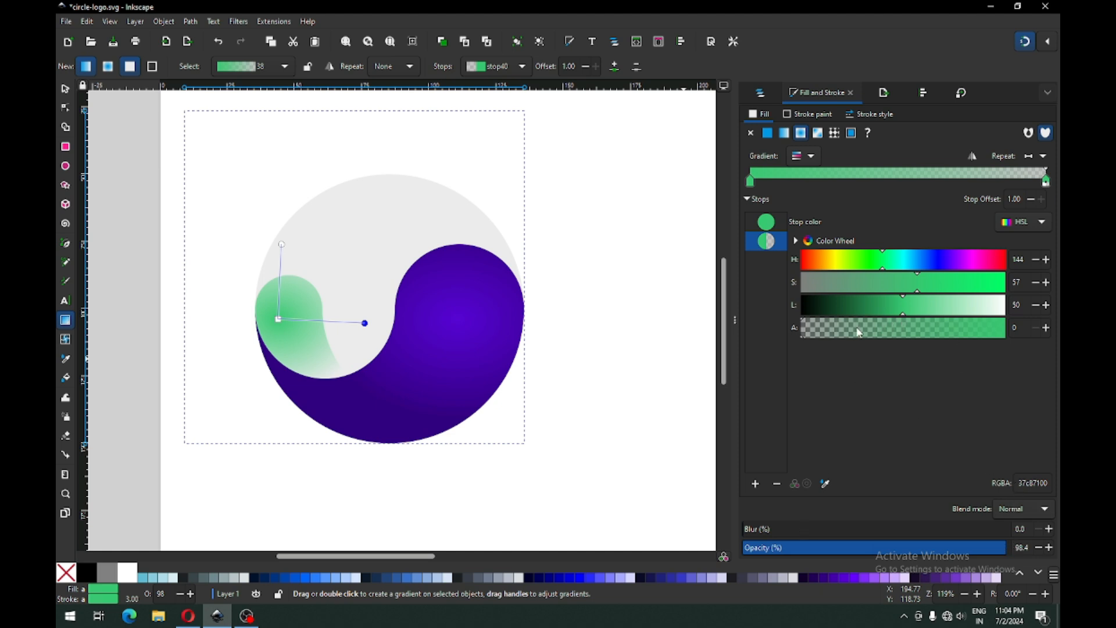
left_click_drag(850, 332, 1055, 333)
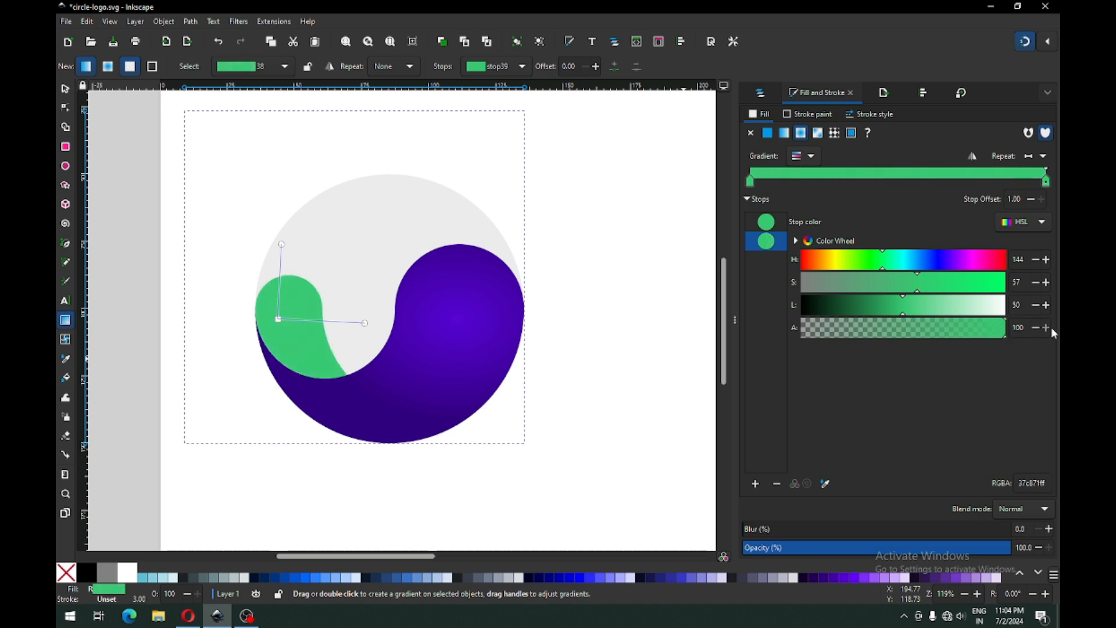
left_click(282, 245)
left_click(365, 323)
left_click_drag(905, 318, 886, 311)
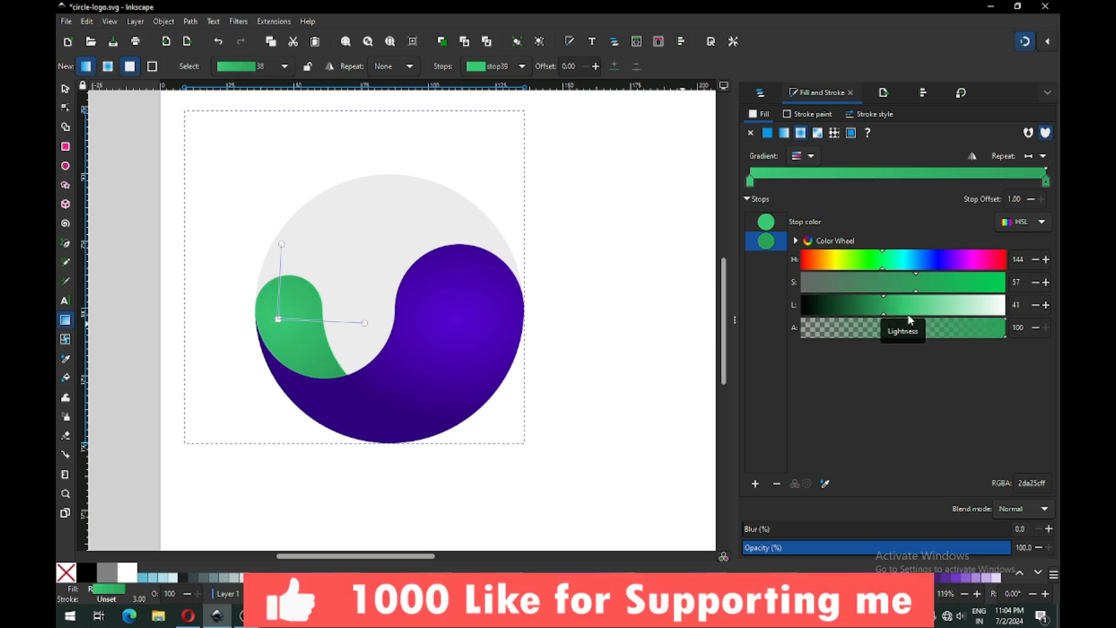
Step: Deselect the green gradient shape and save the document
left_click(66, 90)
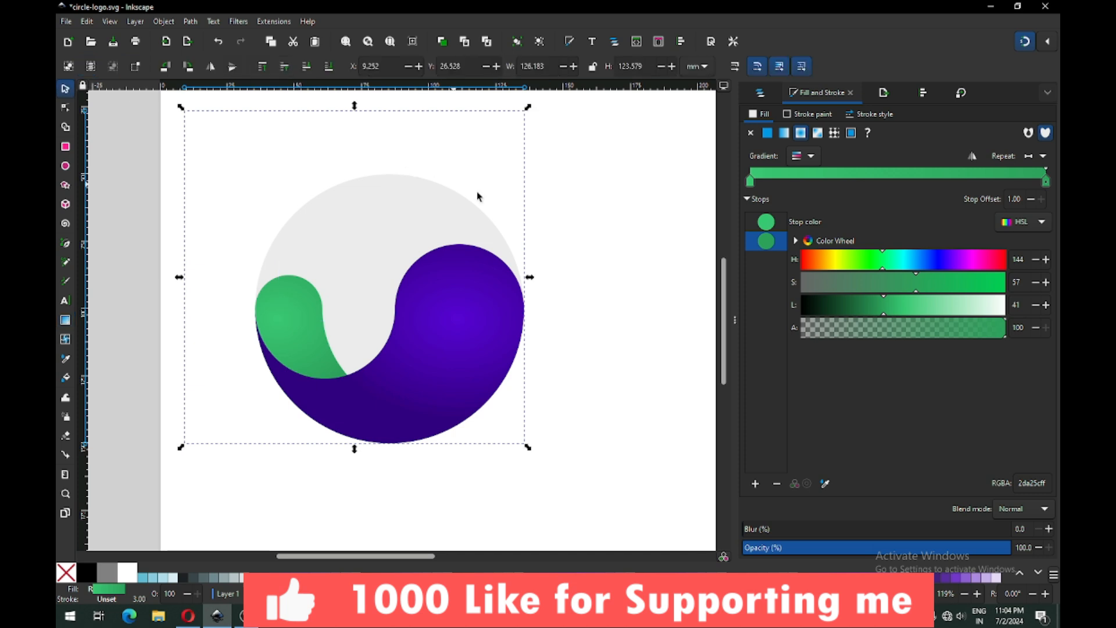
left_click(596, 240)
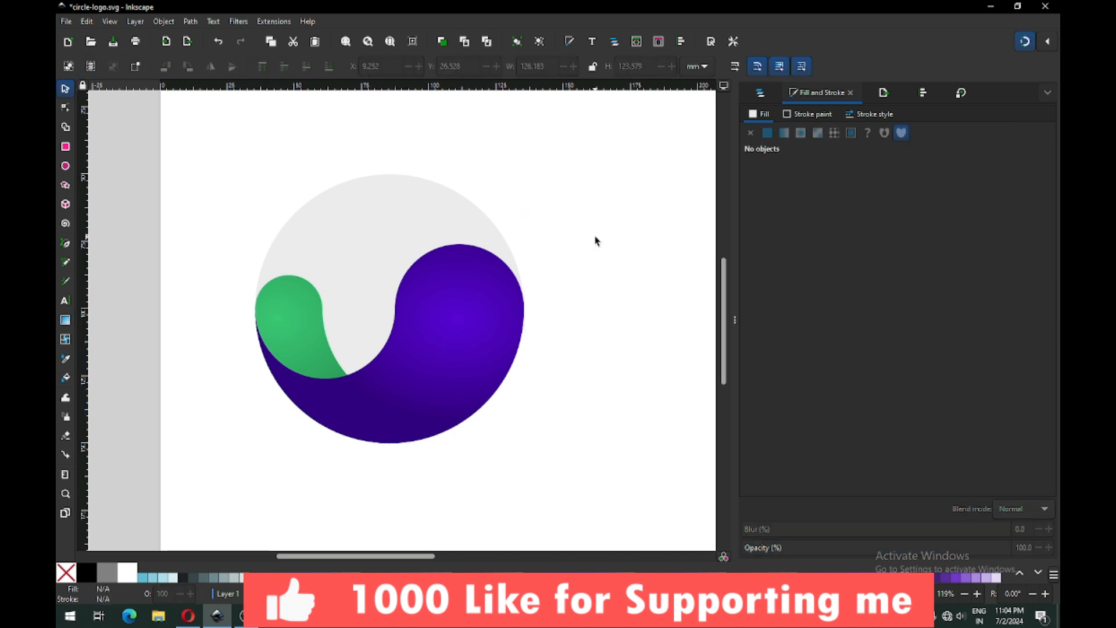
key("ctrl+s")
key("ctrl+s")
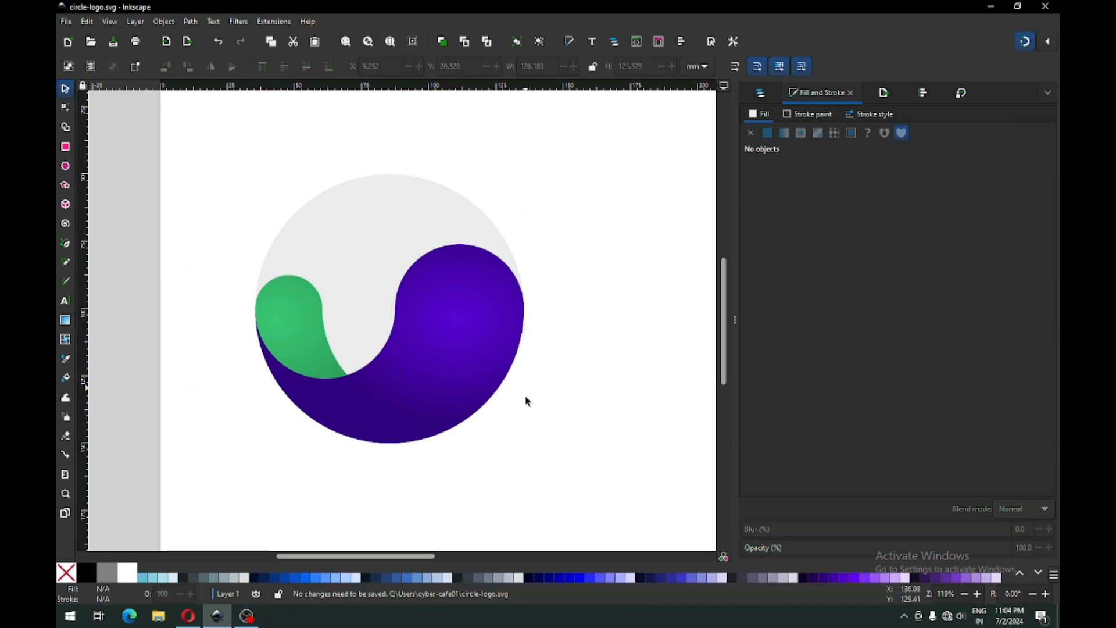
Step: Try duplicating the purple shape, leave only the original artwork with nothing selected, and save the document
left_click_drag(547, 447, 229, 232)
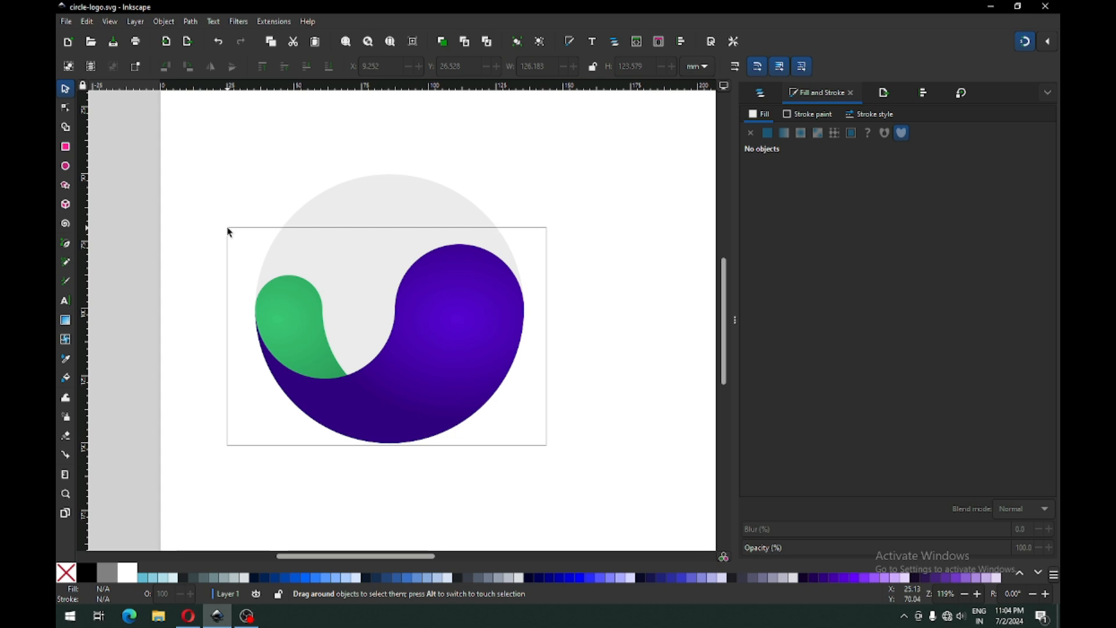
left_click_drag(229, 232, 229, 232)
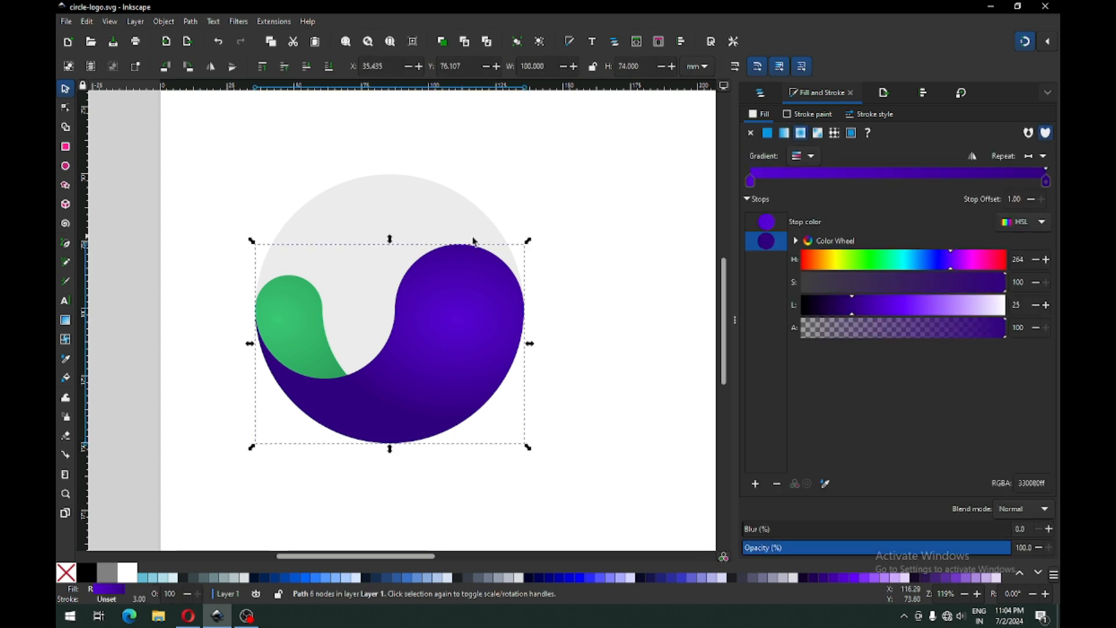
right_click(454, 285)
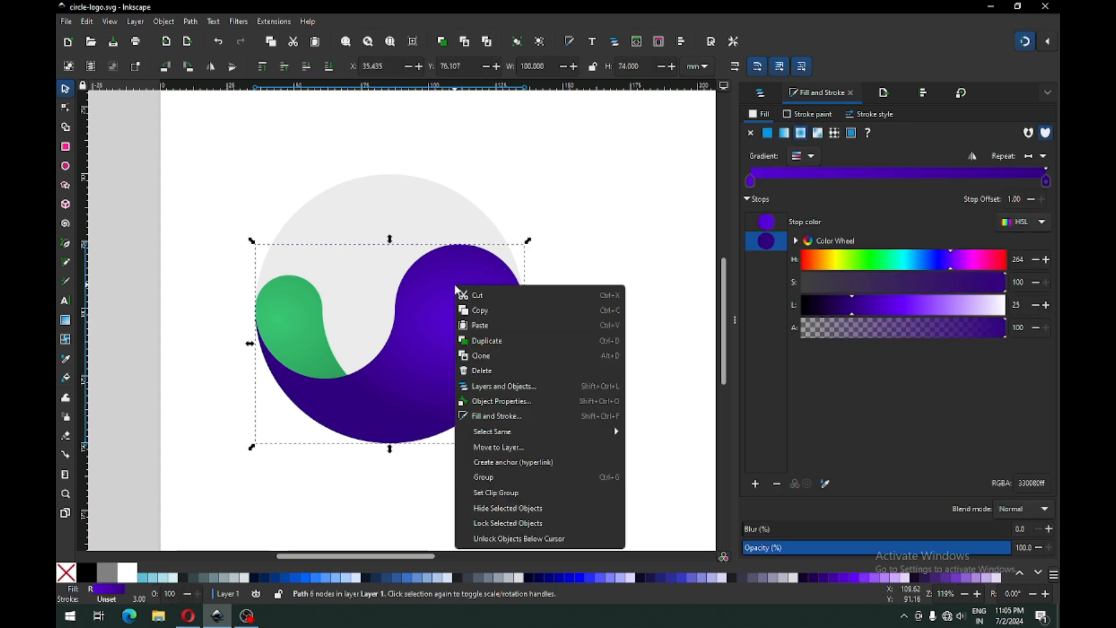
left_click(487, 348)
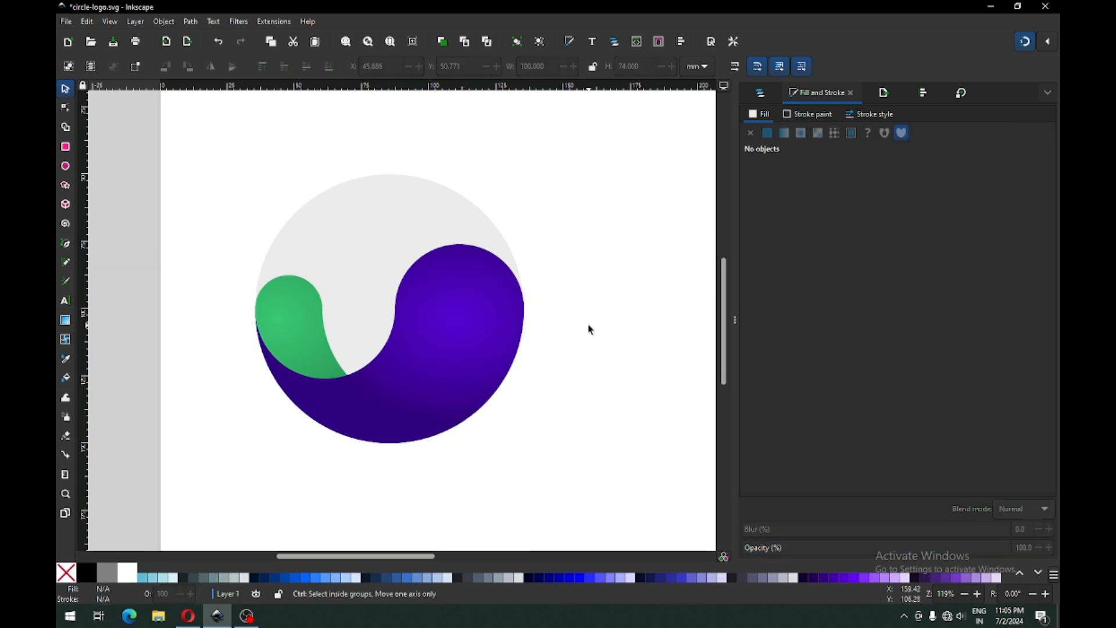
key("ctrl+s")
key("ctrl+s")
Step: Try moving the green shape sideways towards the purple head and undo the move
left_click(302, 308)
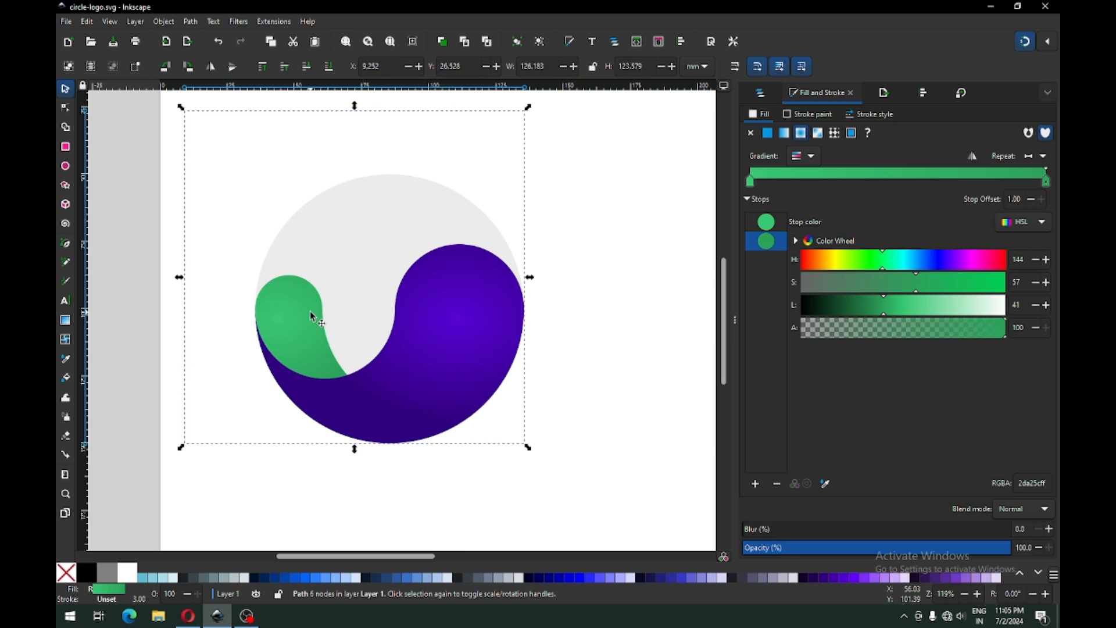
left_click_drag(307, 309, 394, 308)
key("ctrl+z")
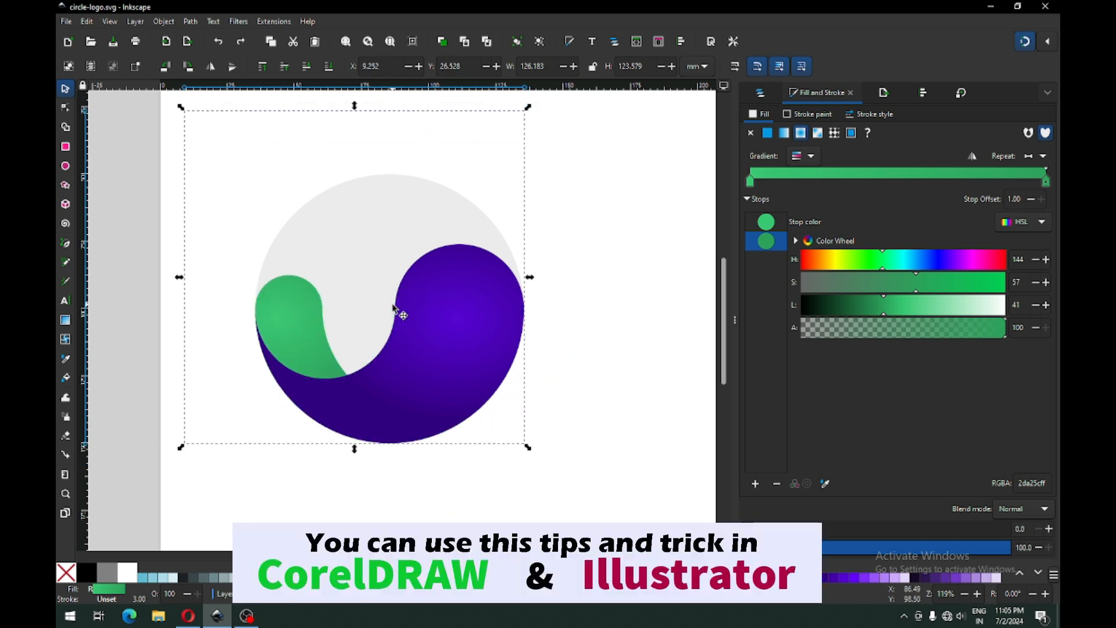
Step: Show the green shape's nodes to check its outline, and return to an overview of the page
left_click(65, 107)
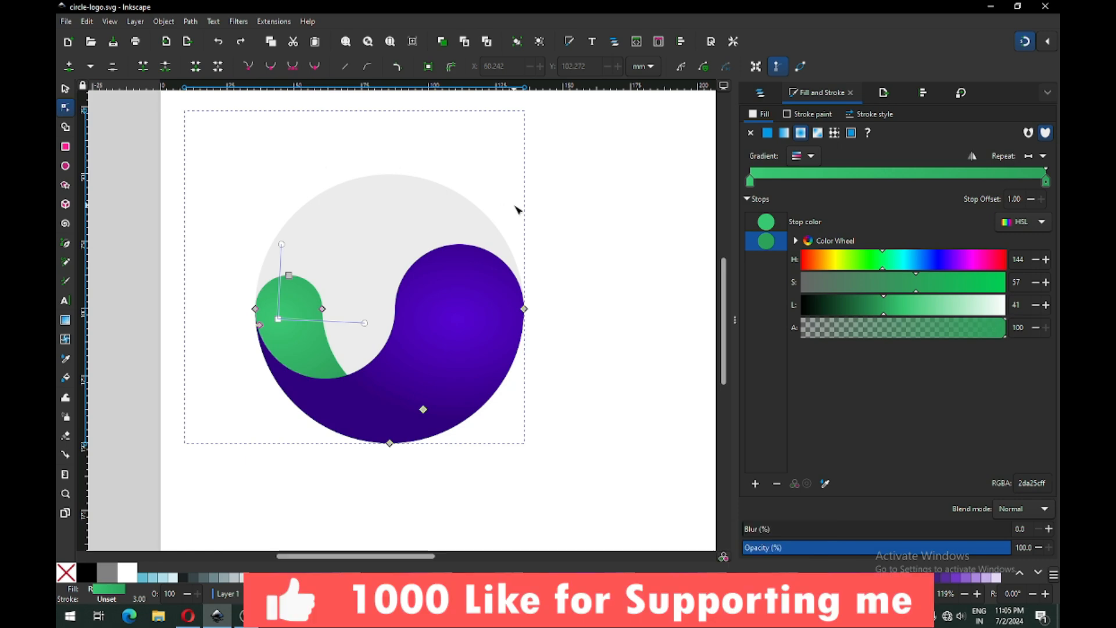
left_click(65, 89)
key("minus")
key("minus")
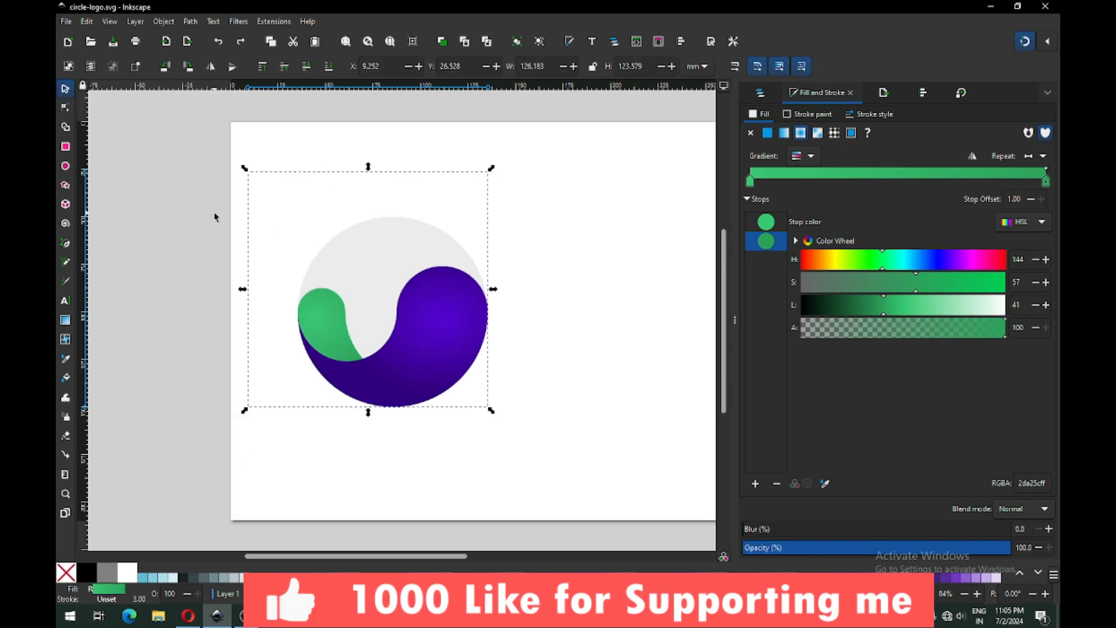
left_click(242, 253)
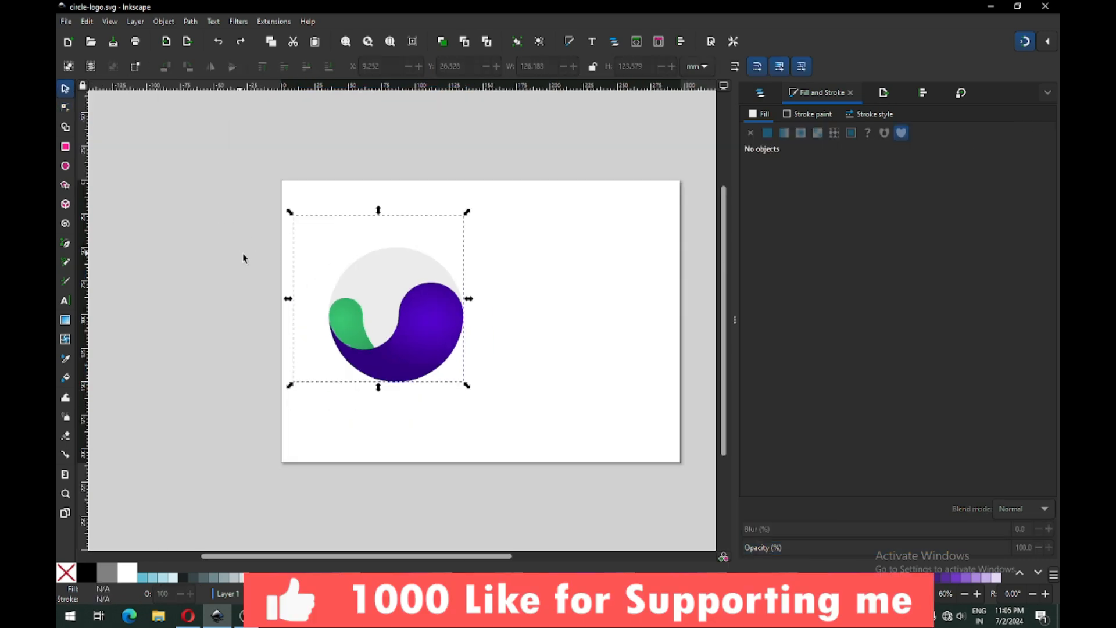
Step: Simplify the path of the green gradient shape
left_click(352, 314)
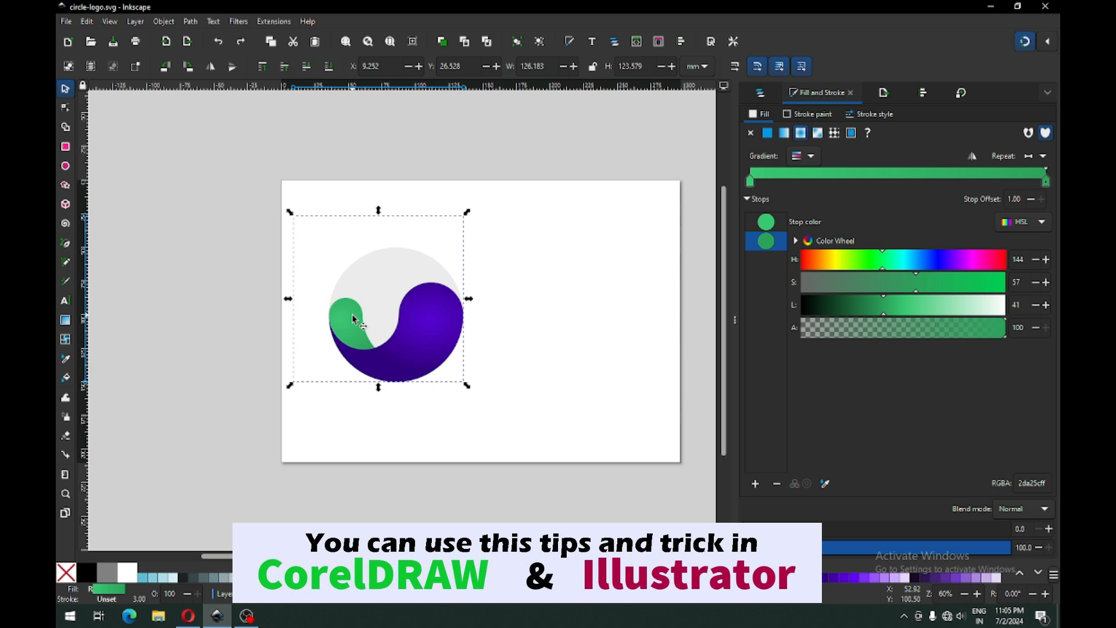
key("3")
left_click(192, 21)
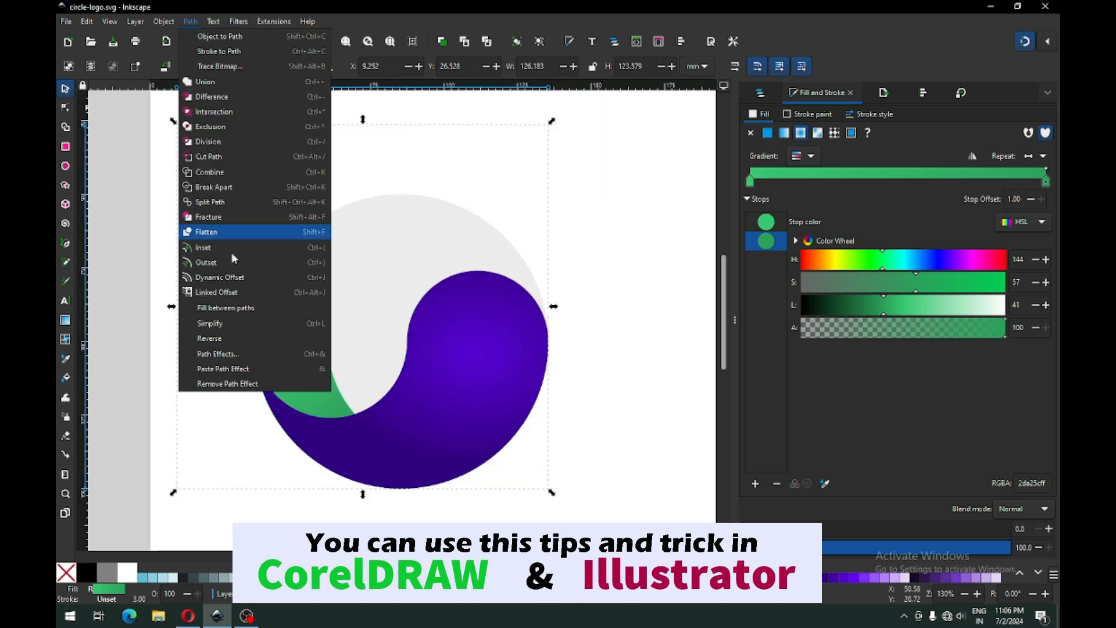
left_click(219, 325)
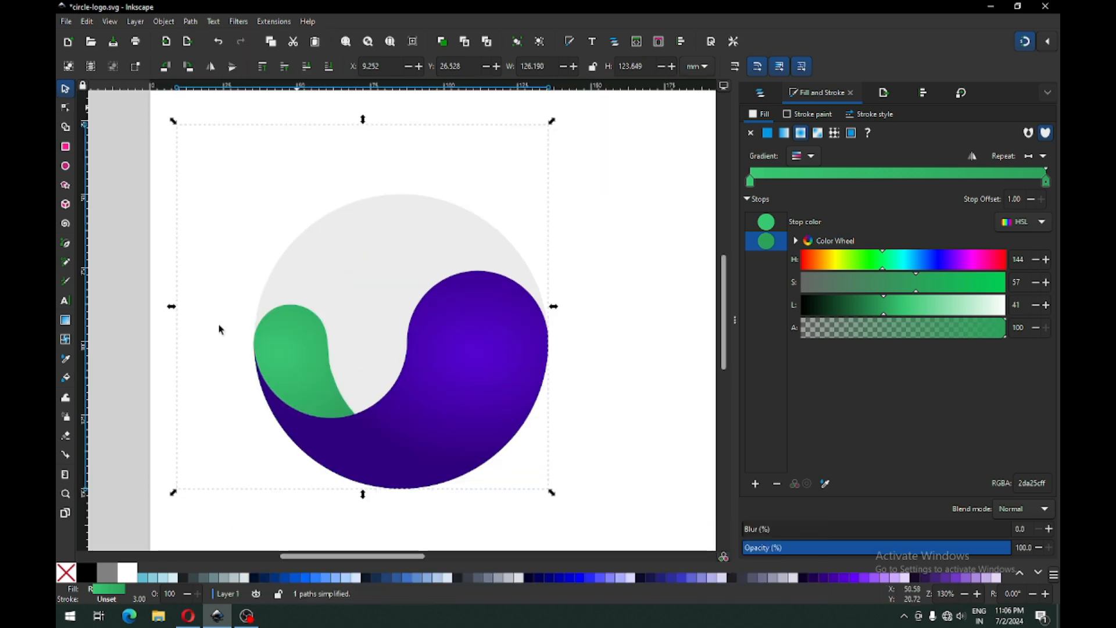
Step: Draw a rectangle about 168 by 51 mm over the artwork's upper part, covering the green shape's excess area
left_click(165, 22)
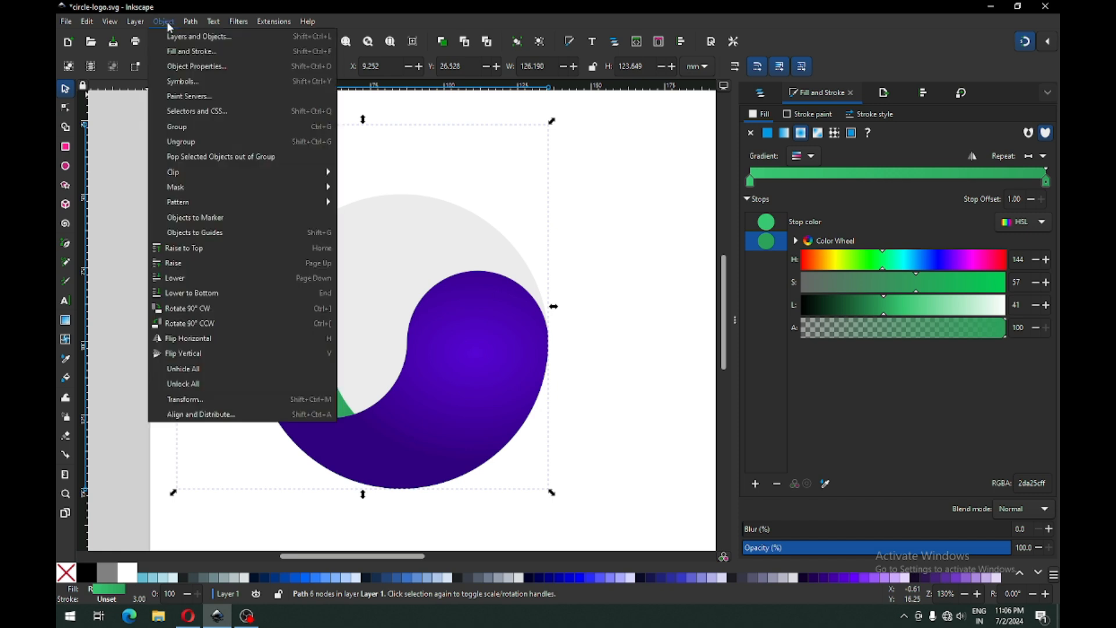
left_click(641, 142)
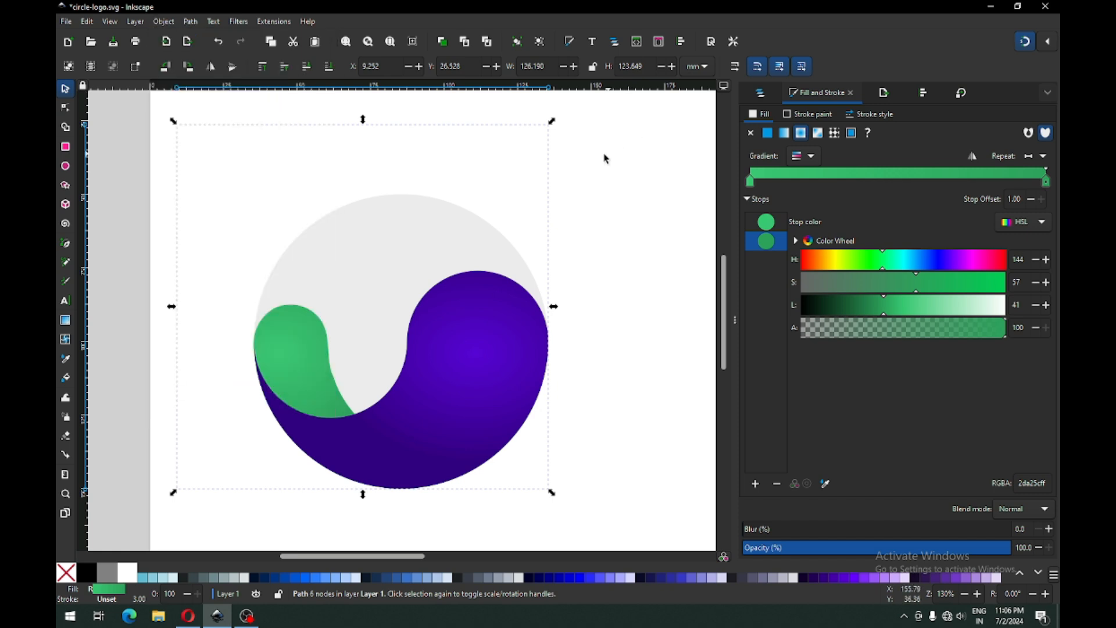
left_click(65, 146)
left_click_drag(150, 114, 643, 263)
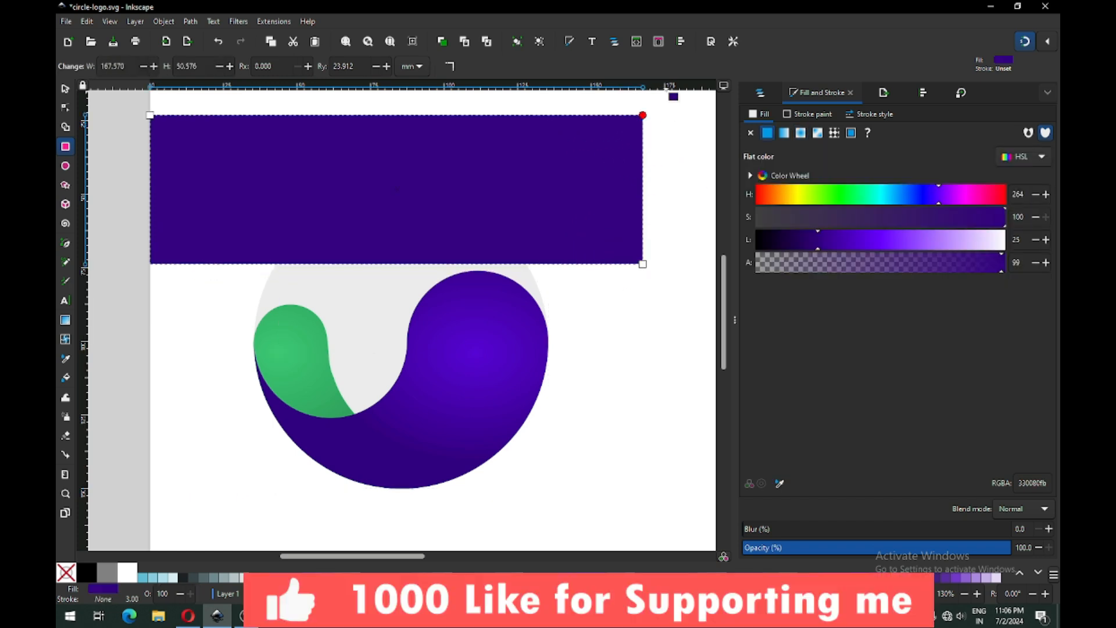
left_click(65, 89)
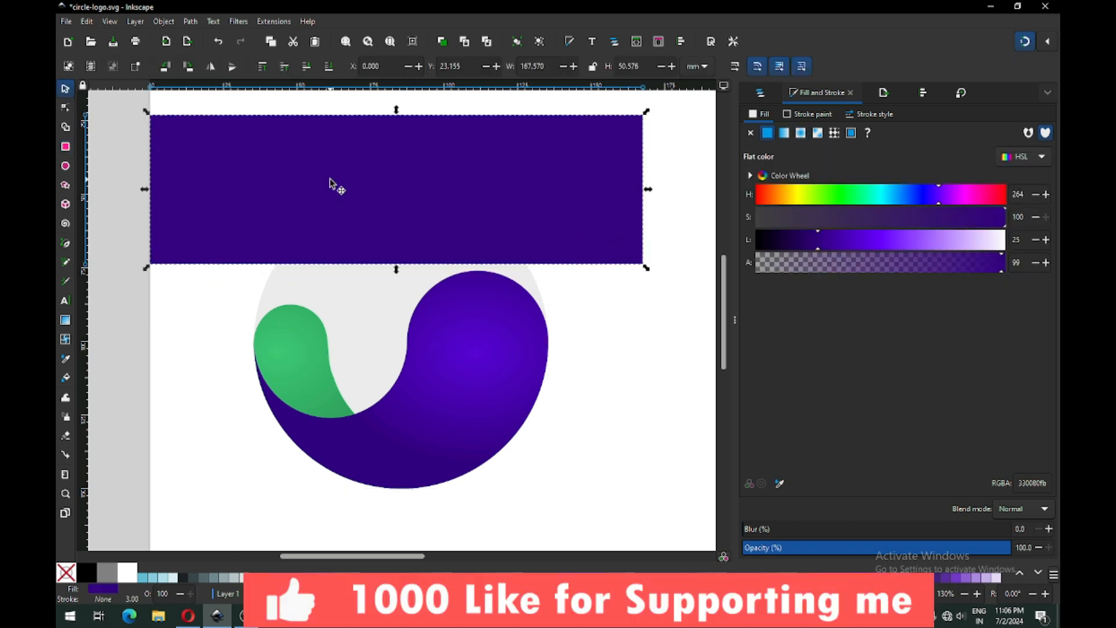
Step: Subtract the rectangle from the green shape with Difference, deselect it and save the document
left_click(285, 352, "shift")
left_click(190, 21)
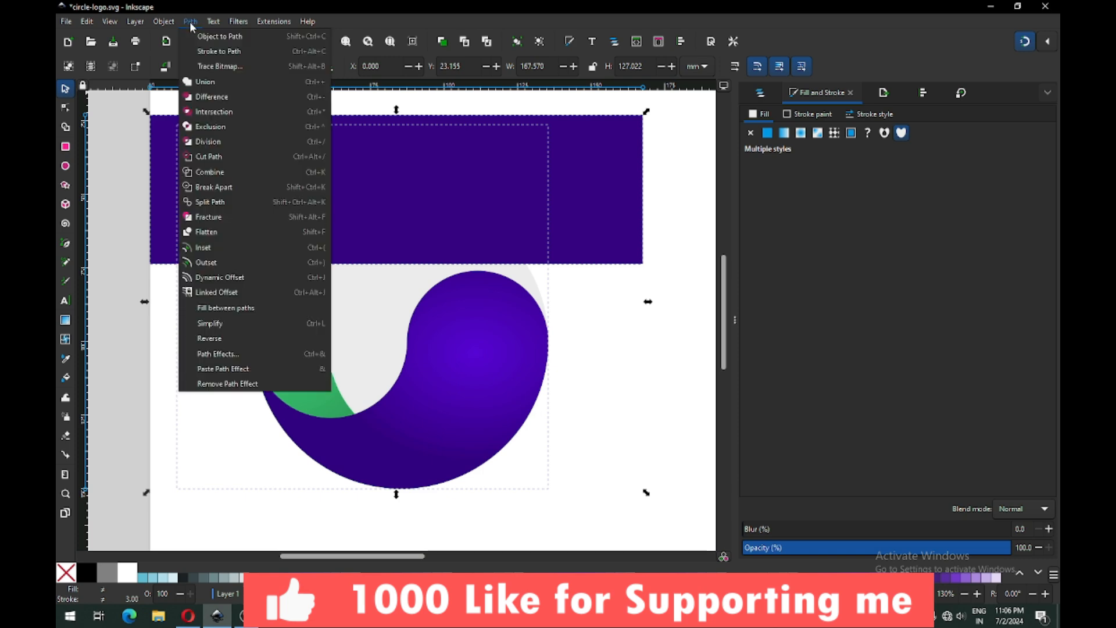
left_click(212, 96)
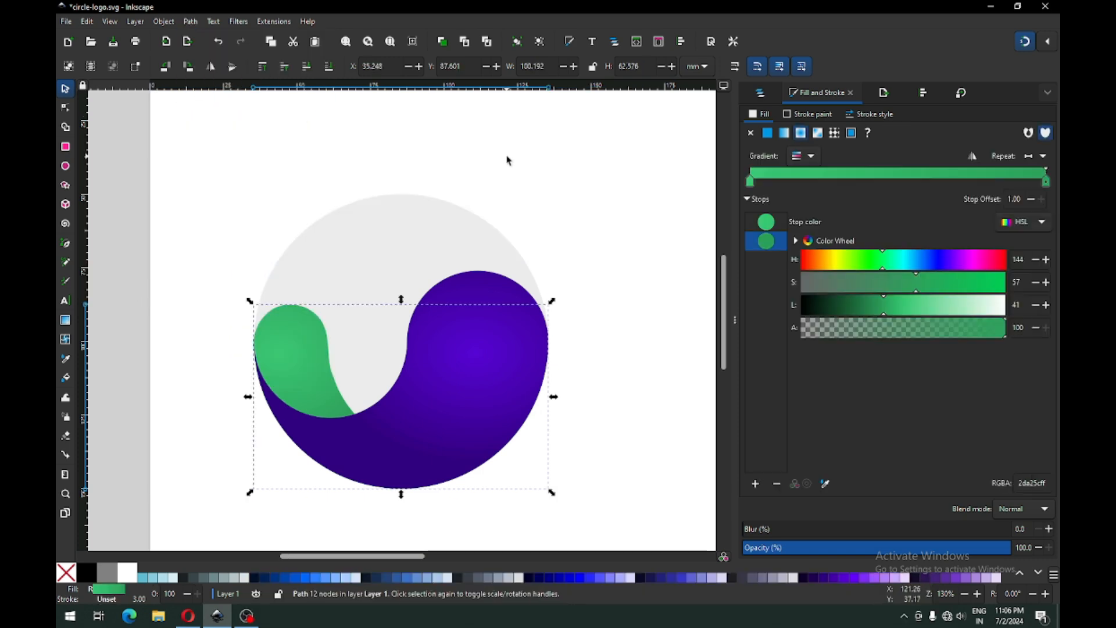
left_click(508, 161)
key("ctrl+s")
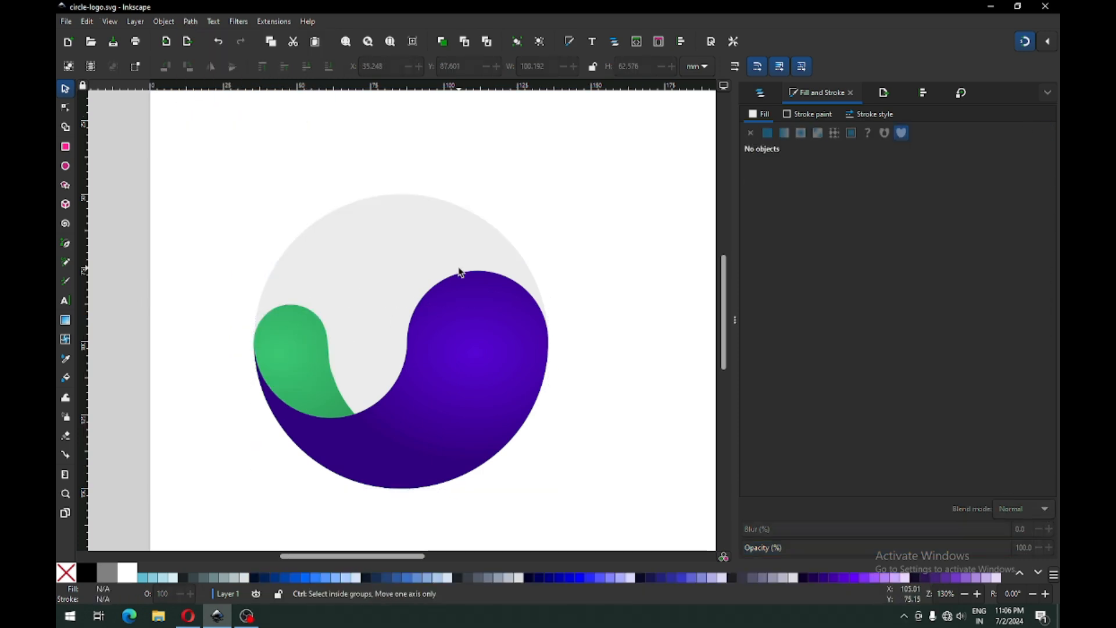
key("ctrl+s")
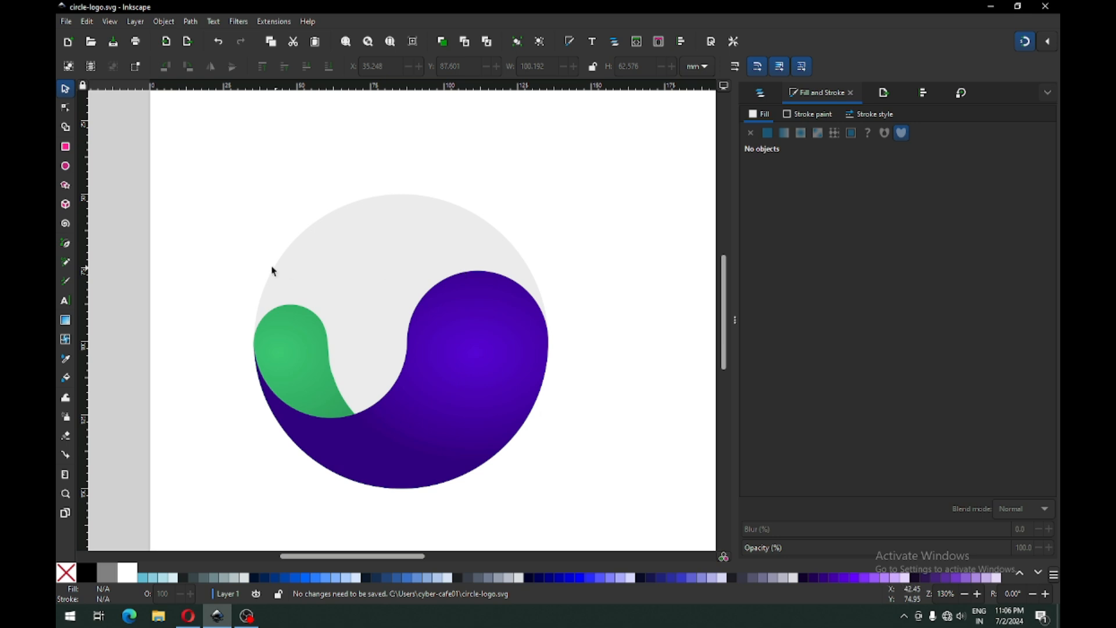
Step: Duplicate the green and purple shapes, flip the copies horizontally and vertically, and move them up to fill the circle's upper half
left_click_drag(236, 250, 586, 495)
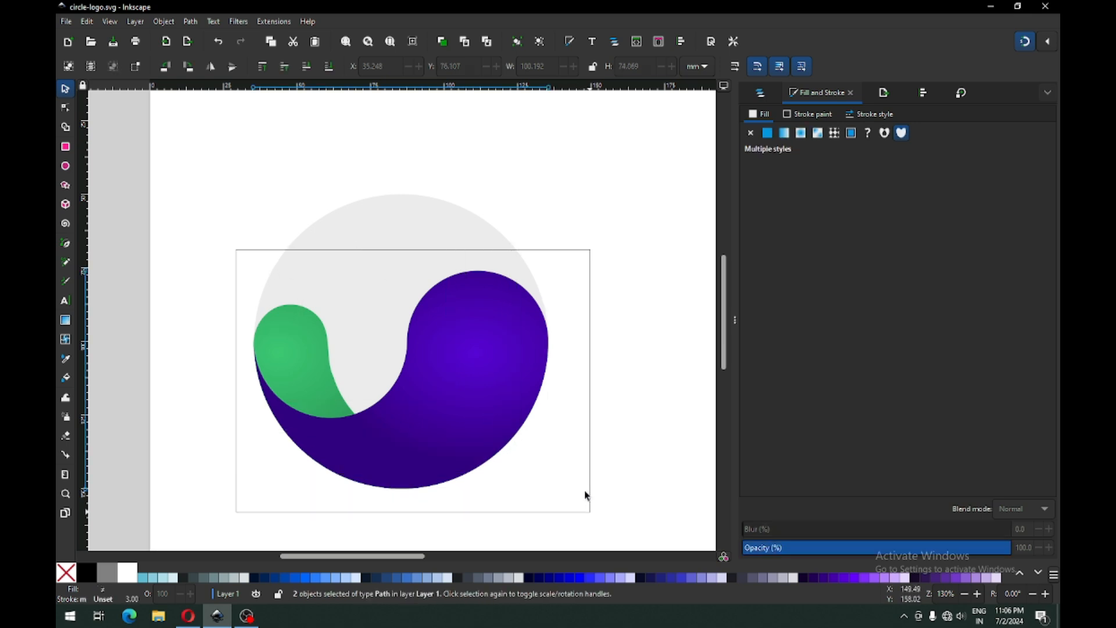
right_click(435, 412)
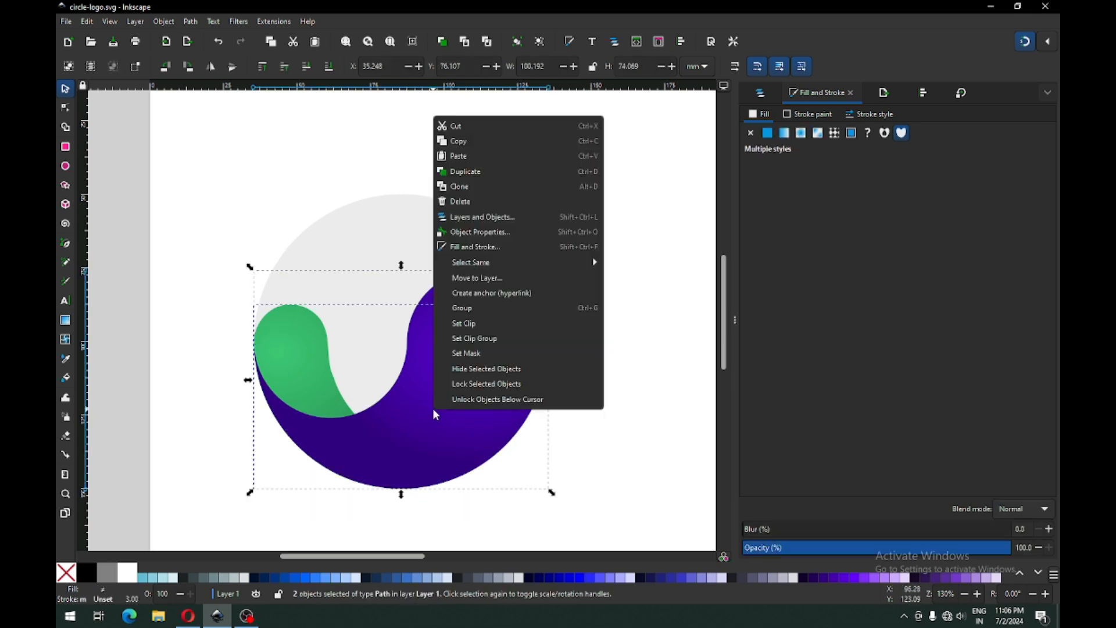
left_click(462, 177)
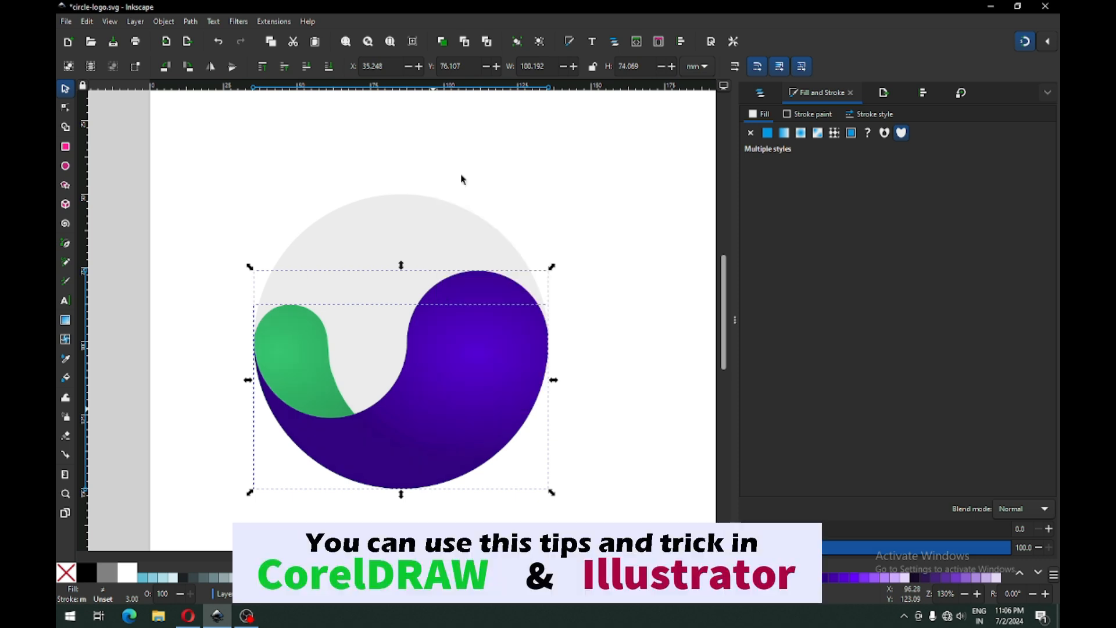
left_click(213, 66)
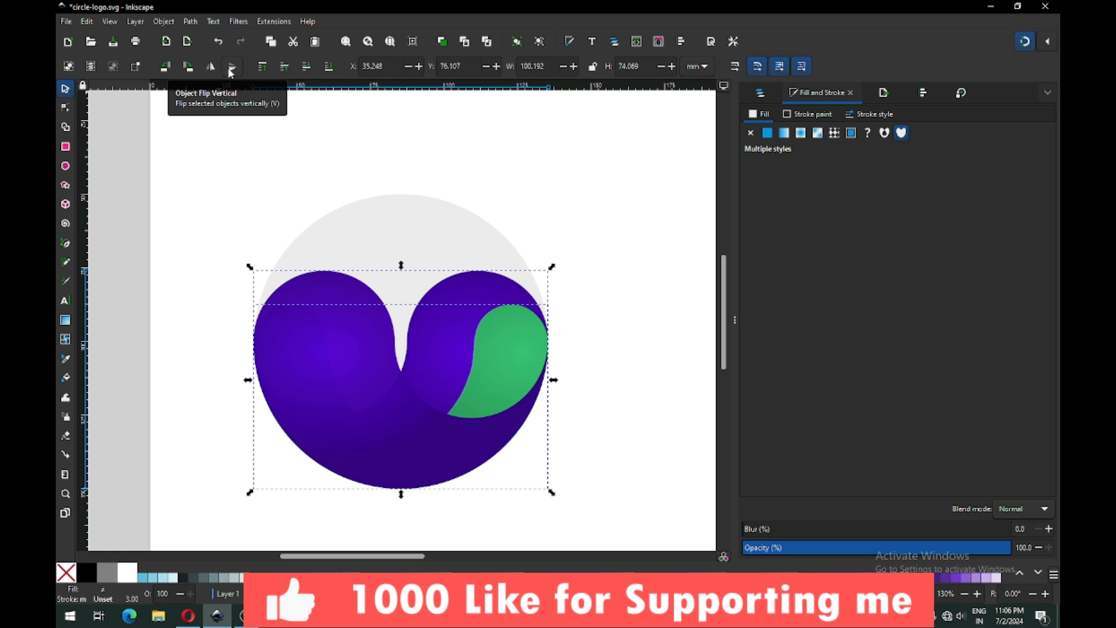
left_click(231, 69)
left_click_drag(391, 320, 380, 243)
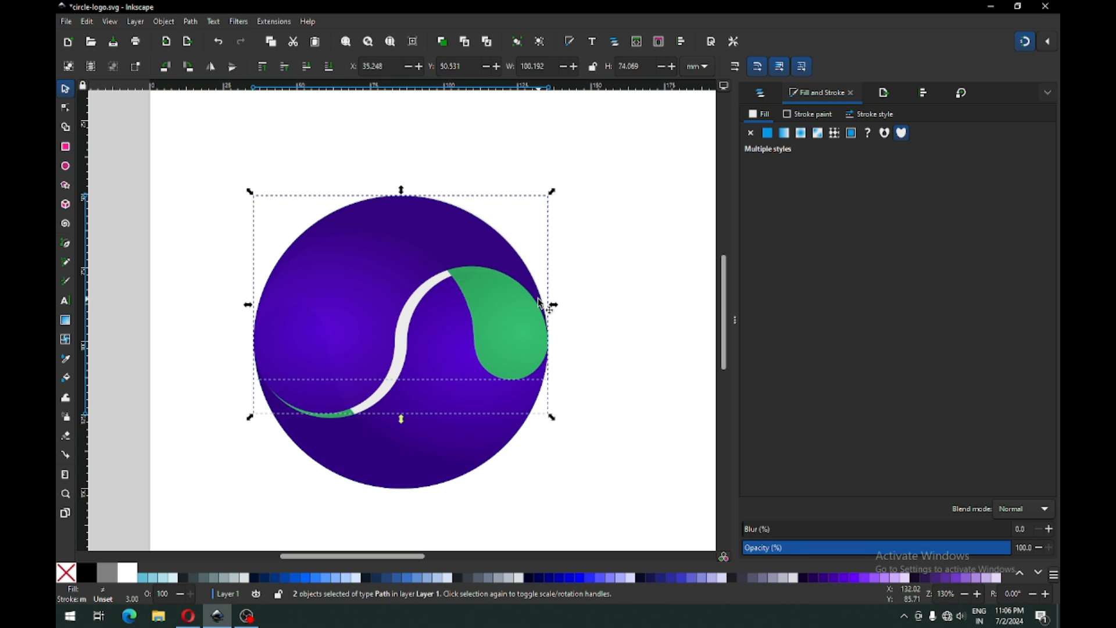
left_click(591, 337)
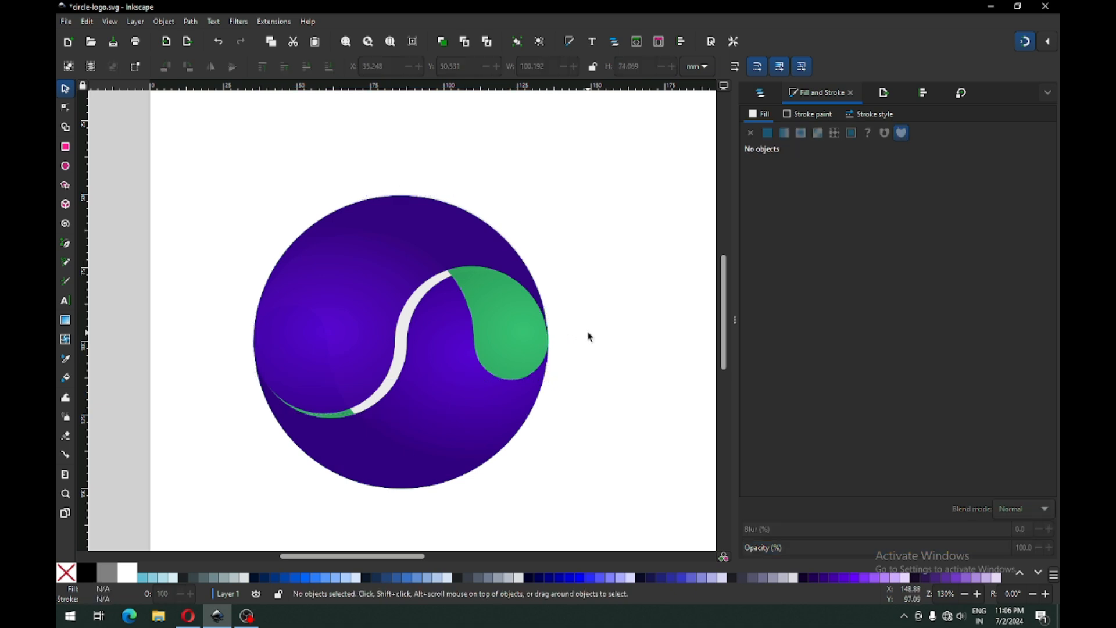
Step: Unlock the light grey background circle and delete it from behind the green and purple shapes
right_click(402, 332)
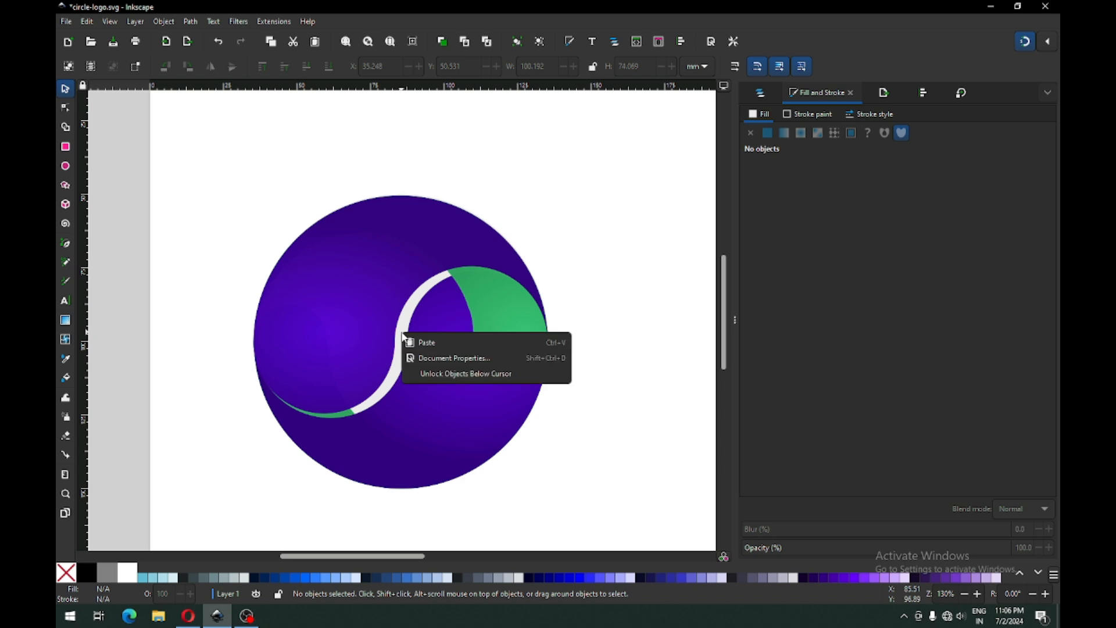
left_click(413, 373)
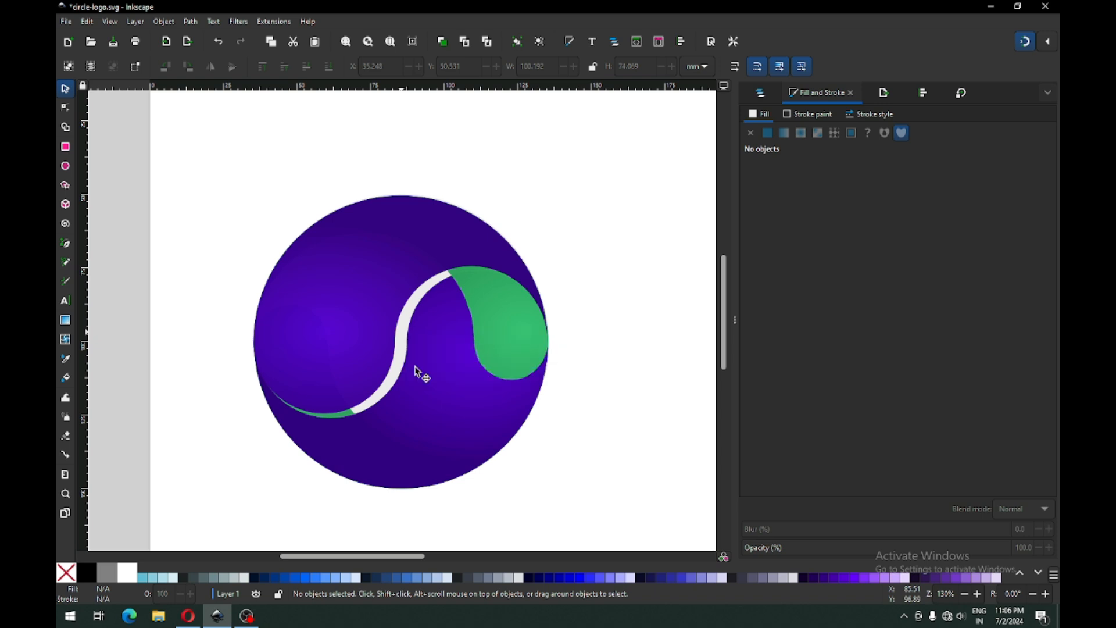
left_click(400, 339)
left_click(593, 338)
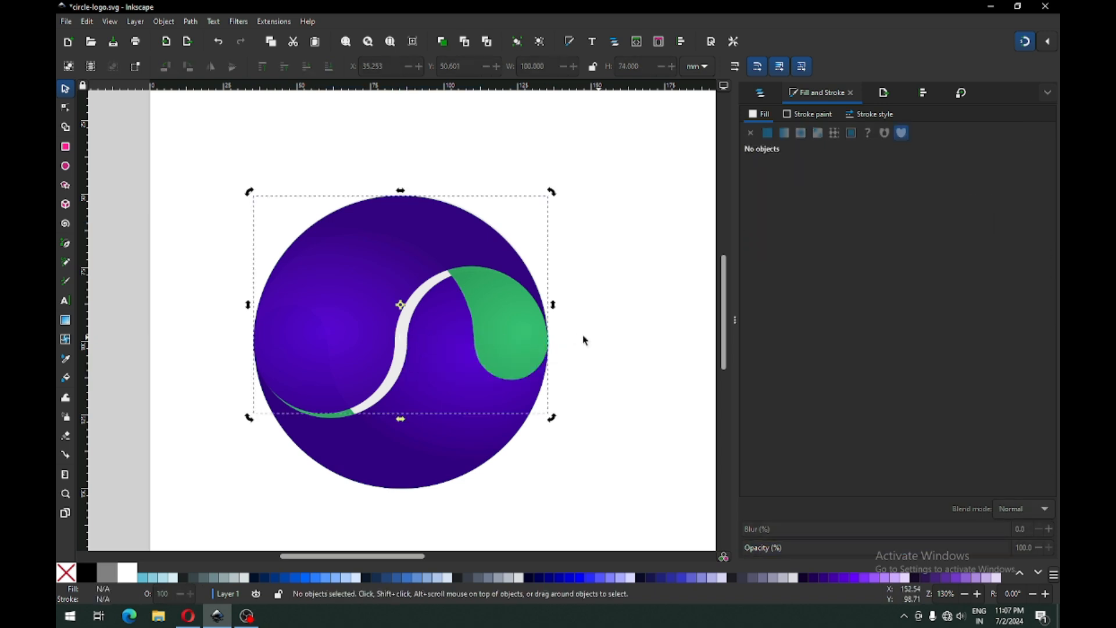
key("z")
left_click_drag(337, 294, 518, 445)
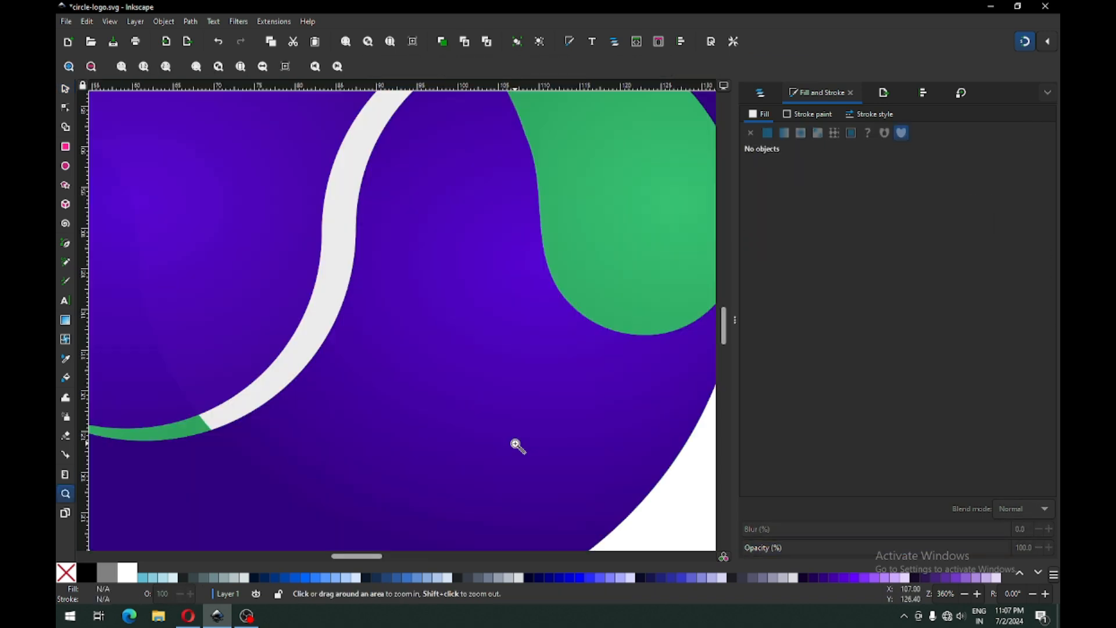
left_click(66, 89)
left_click(343, 254)
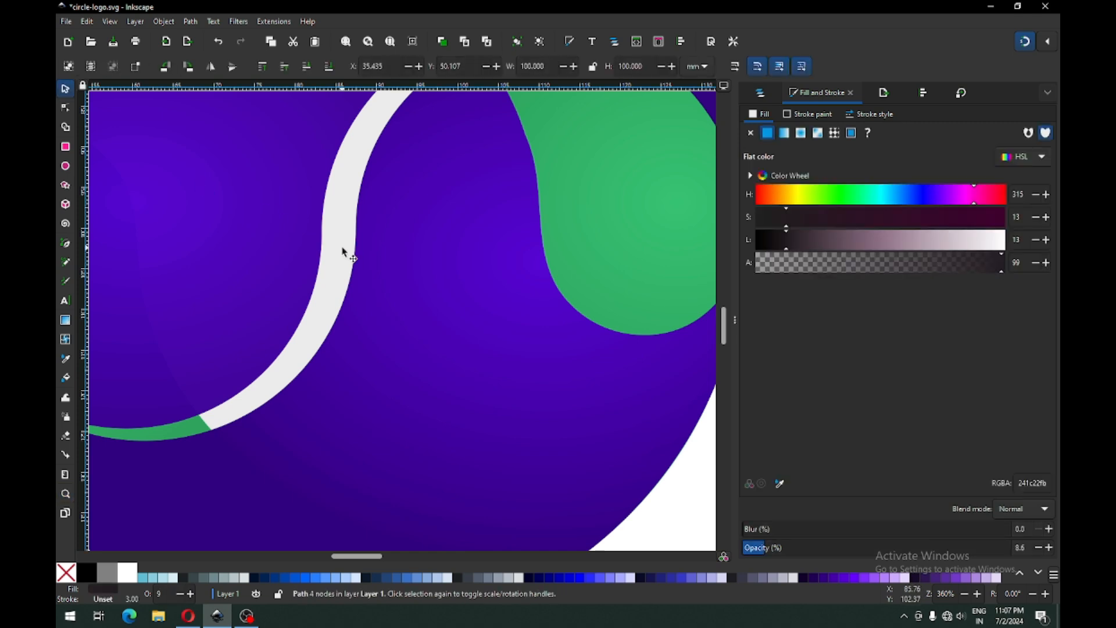
scroll(349, 256, "down", 4)
key("Escape")
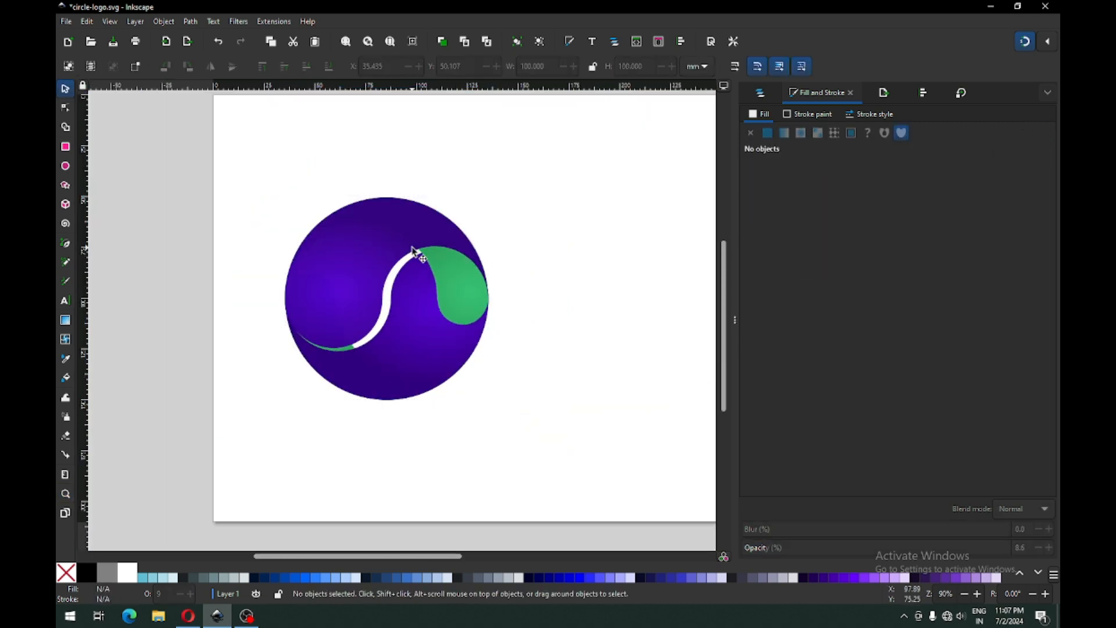
Step: Lower the flipped green shape to the bottom of the stacking order and deselect it
left_click(459, 279)
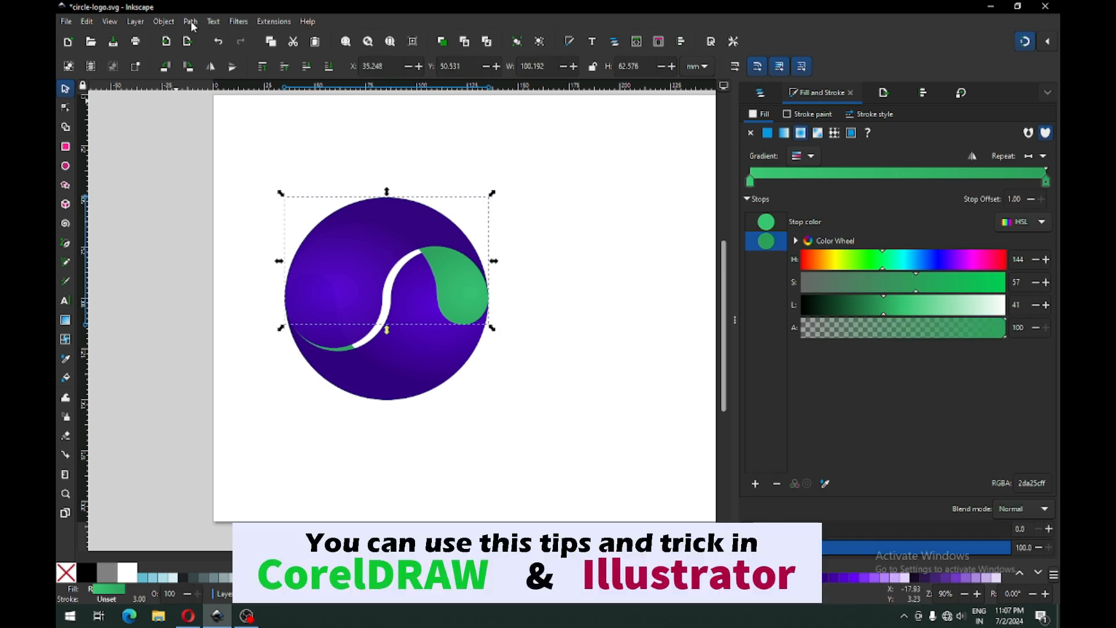
left_click(169, 21)
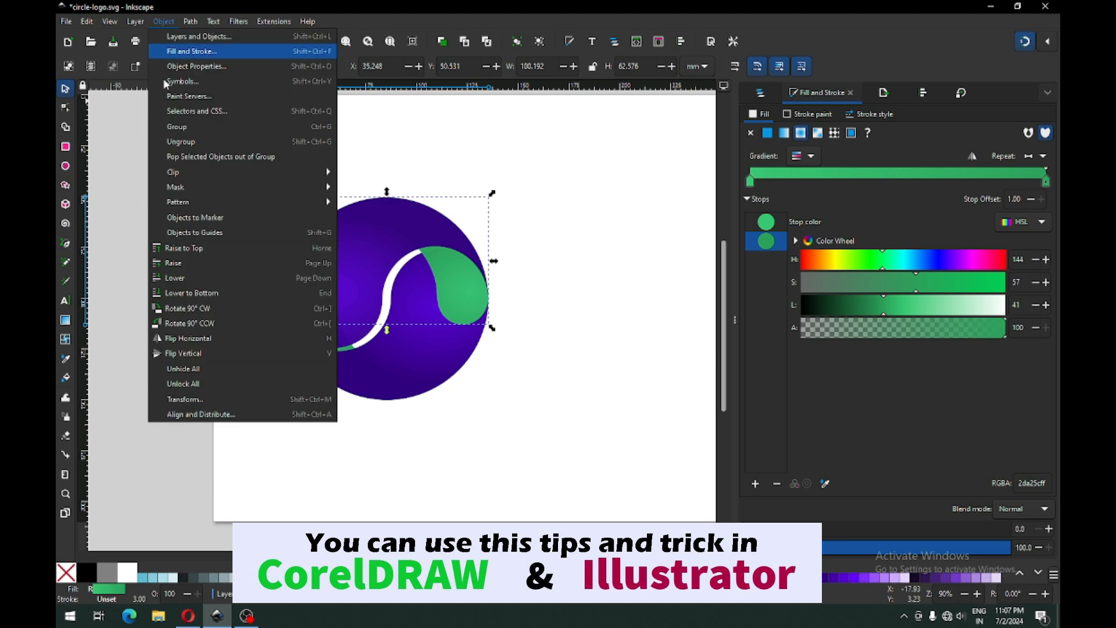
left_click(179, 298)
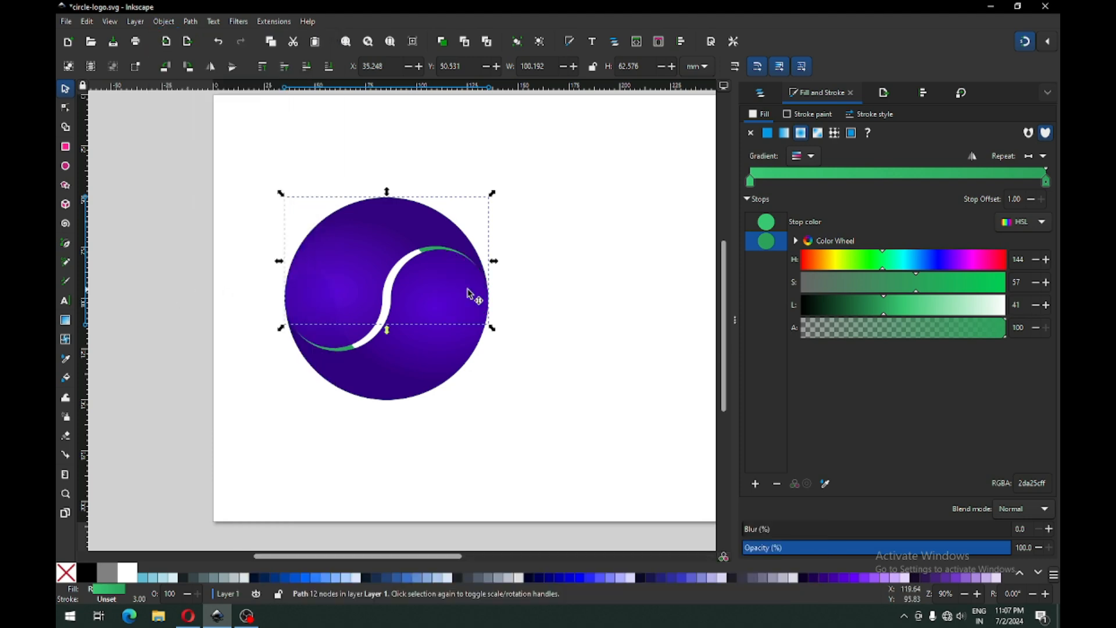
left_click(543, 287)
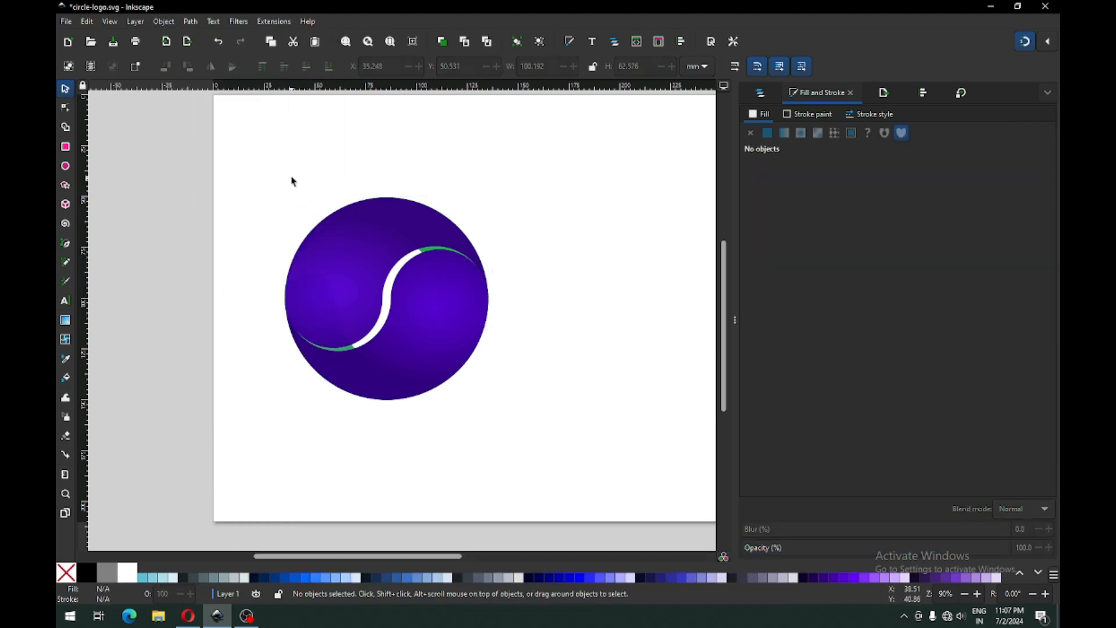
Step: Move the upper purple and green pair straight up about 5.7 mm to widen the S-shaped gap
left_click_drag(262, 173, 548, 361)
left_click_drag(369, 289, 363, 274)
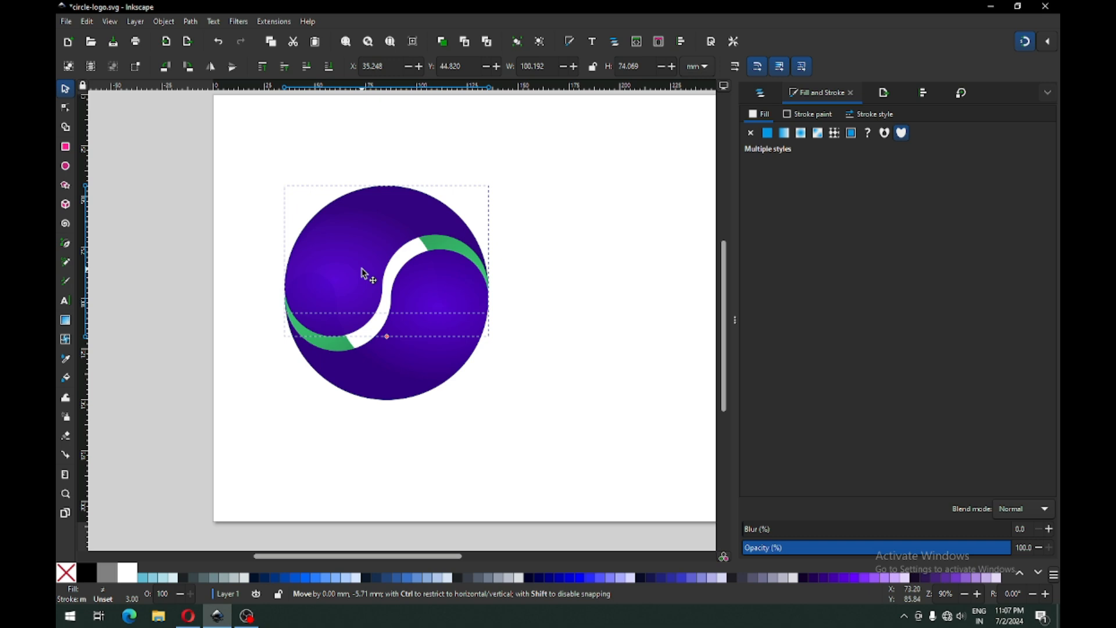
left_click_drag(364, 273, 366, 274)
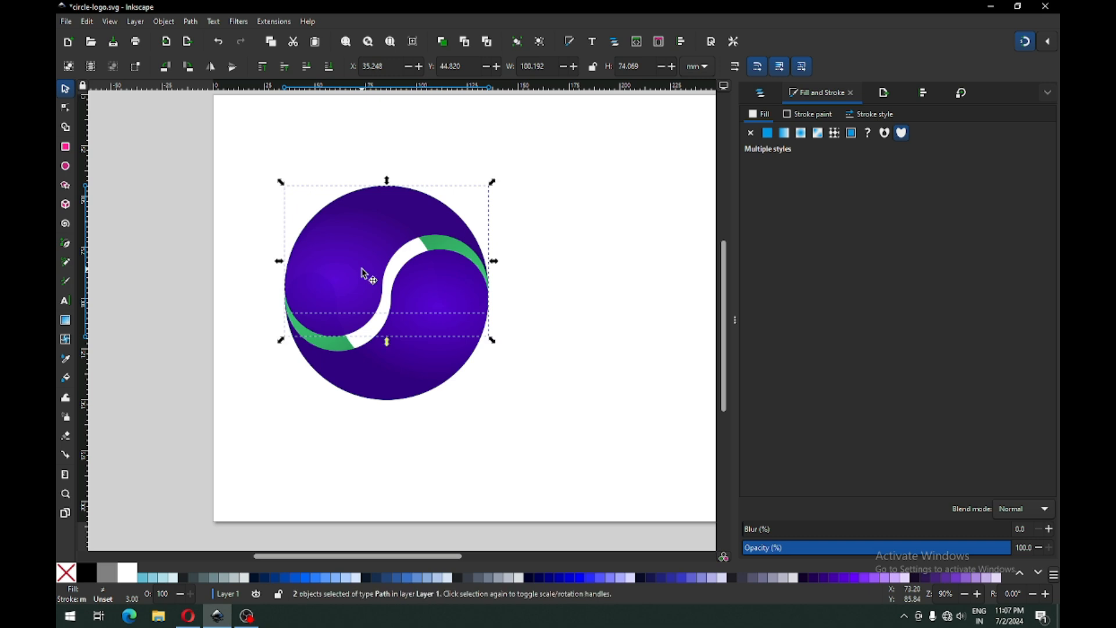
left_click(264, 189)
Step: Resize all four logo shapes together to a width and height of 100 mm
left_click_drag(238, 180, 533, 435)
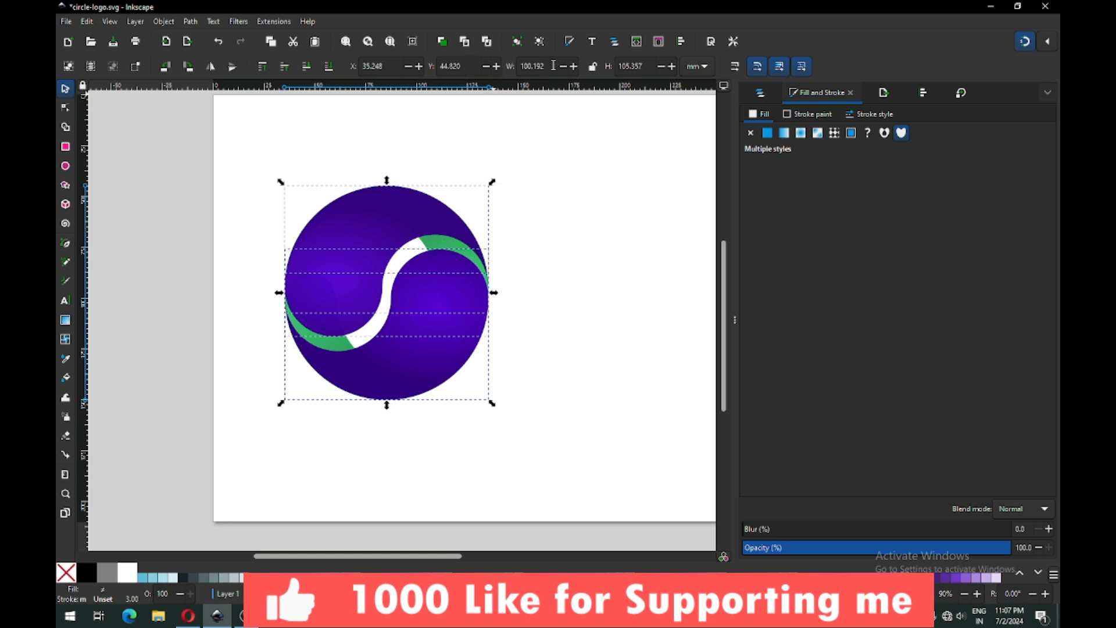
left_click_drag(554, 66, 508, 73)
type("100")
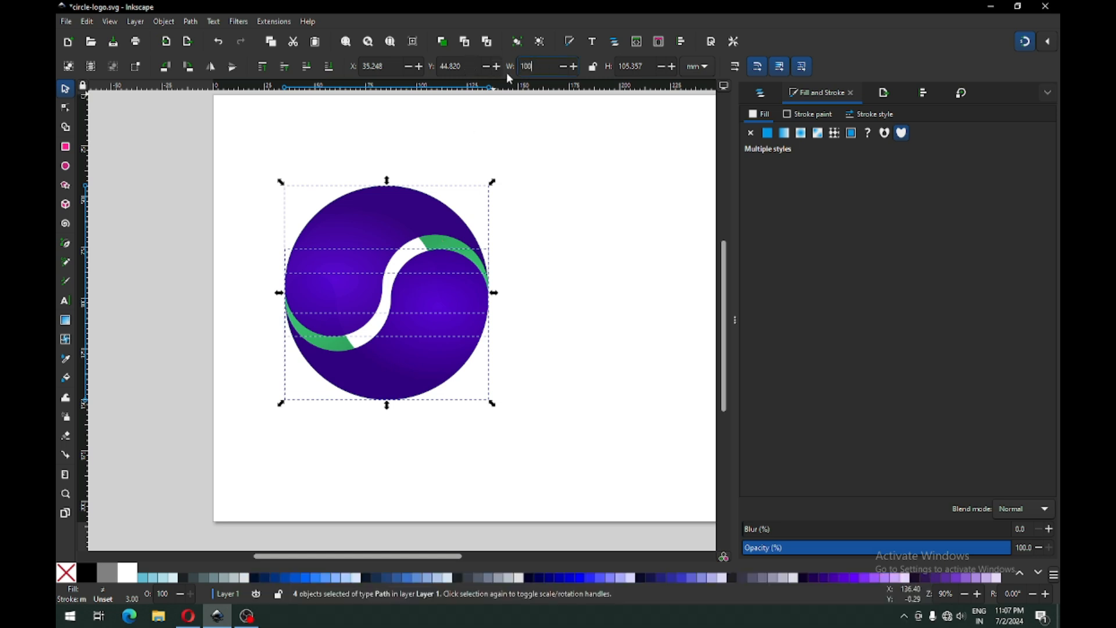
key("Tab")
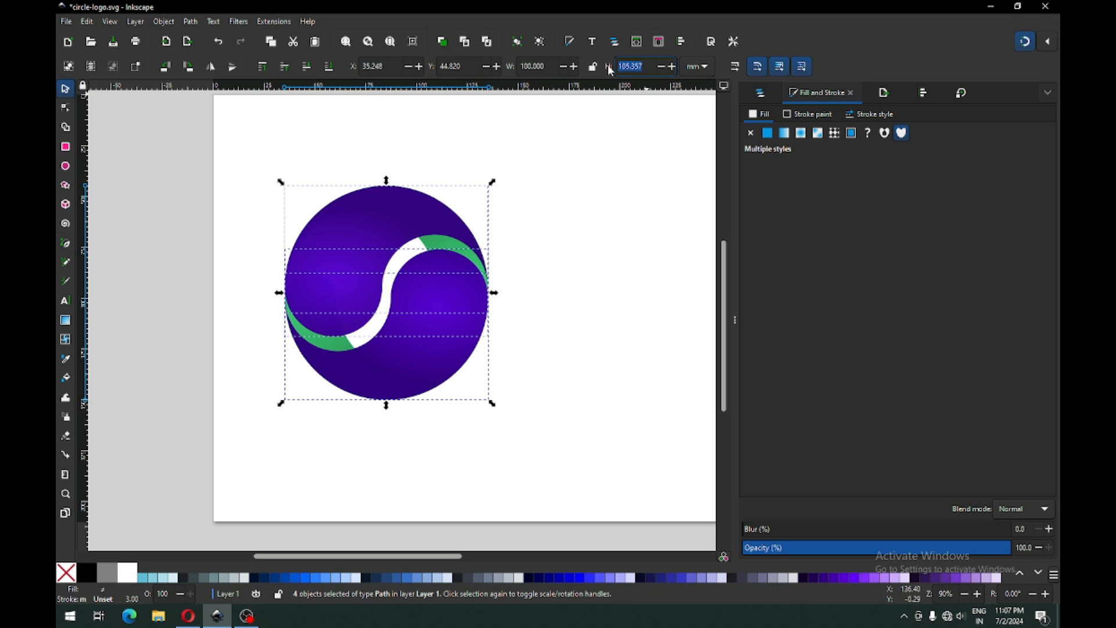
type("100")
key("Return")
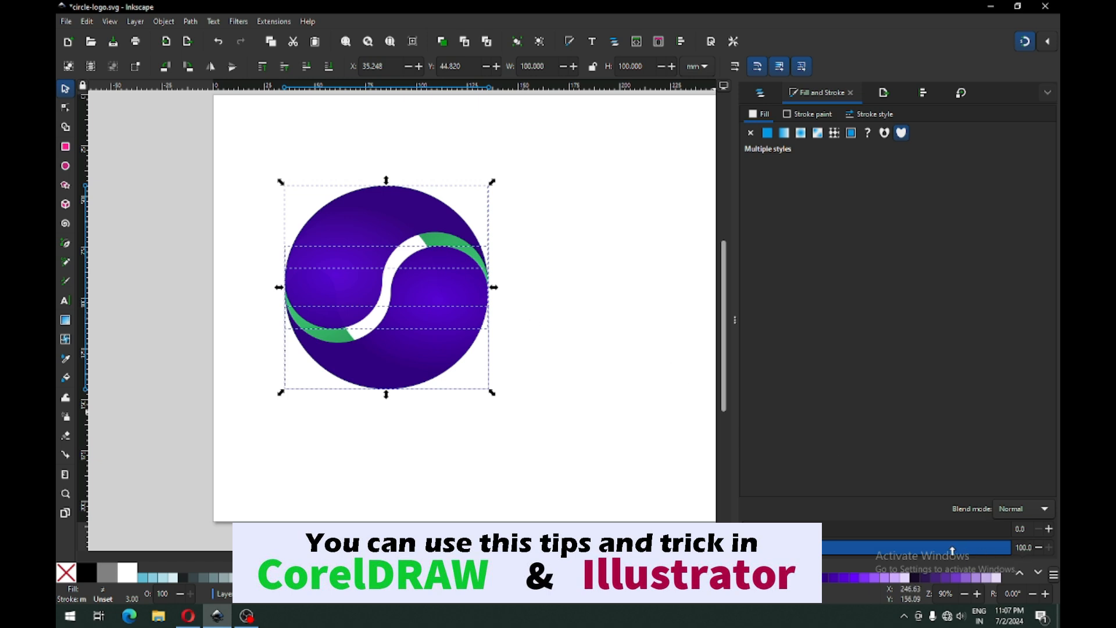
Step: Reduce the opacity of all four logo shapes to about 91.4% and save the document
left_click_drag(952, 551, 972, 551)
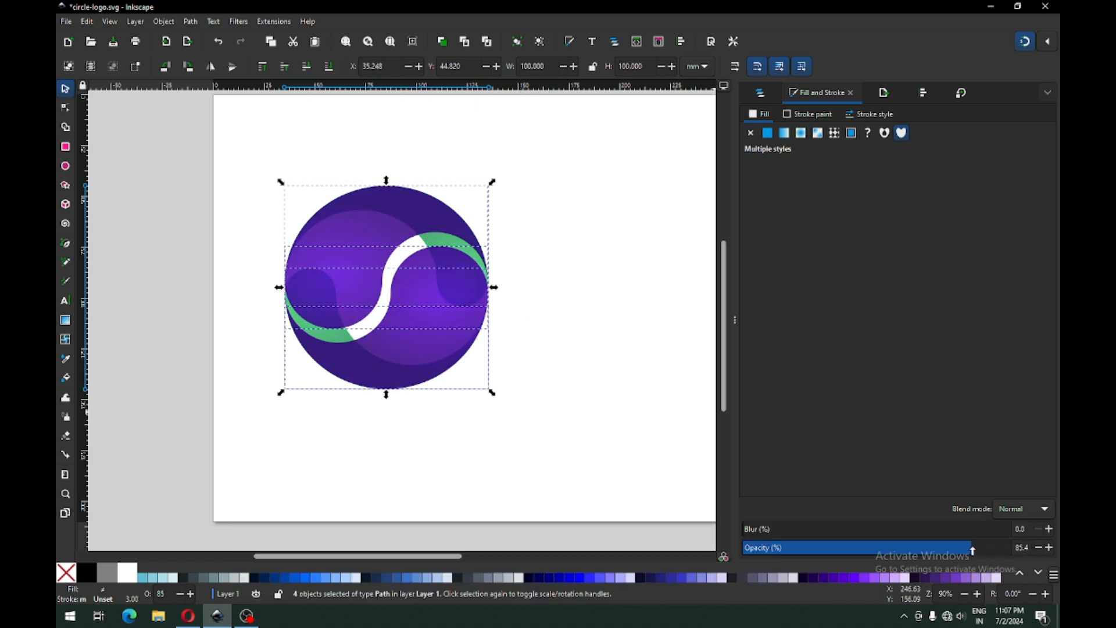
left_click(993, 551)
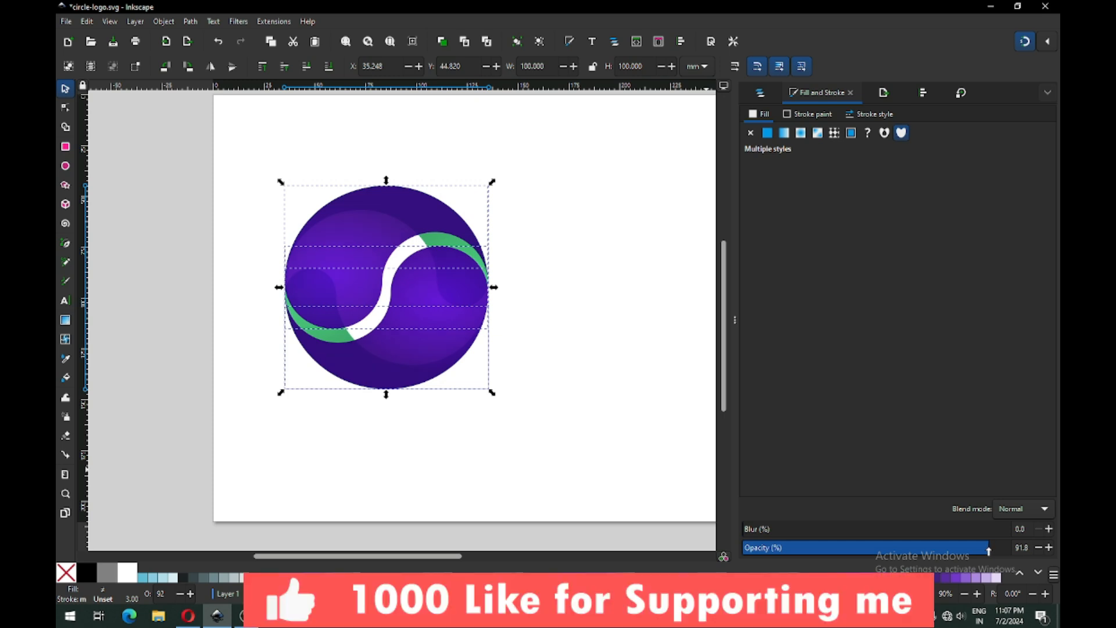
left_click(629, 428)
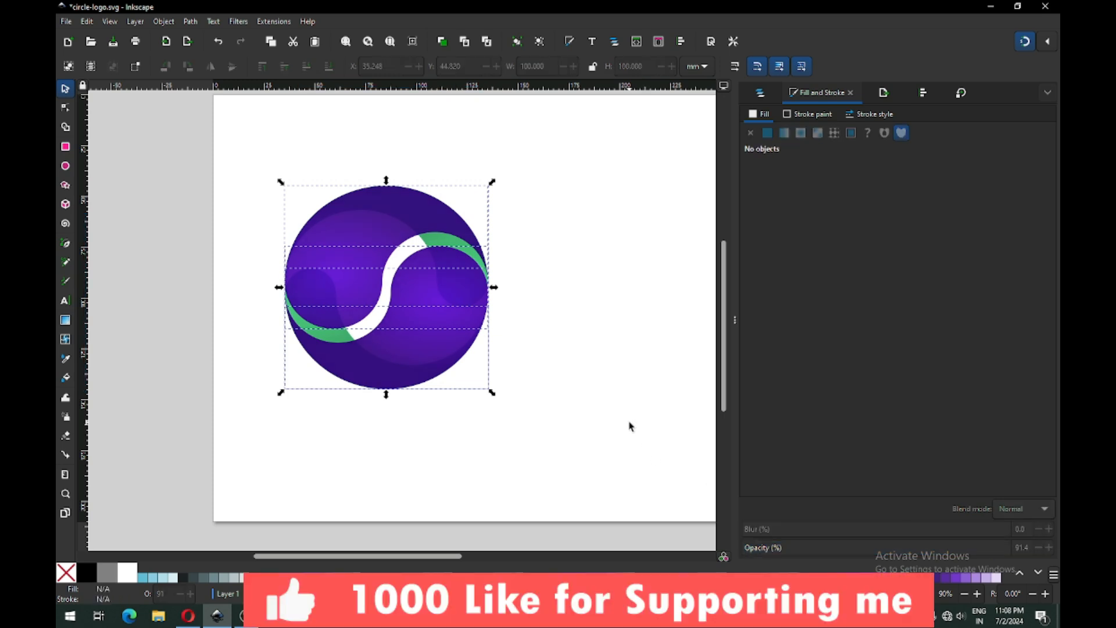
key("ctrl+s")
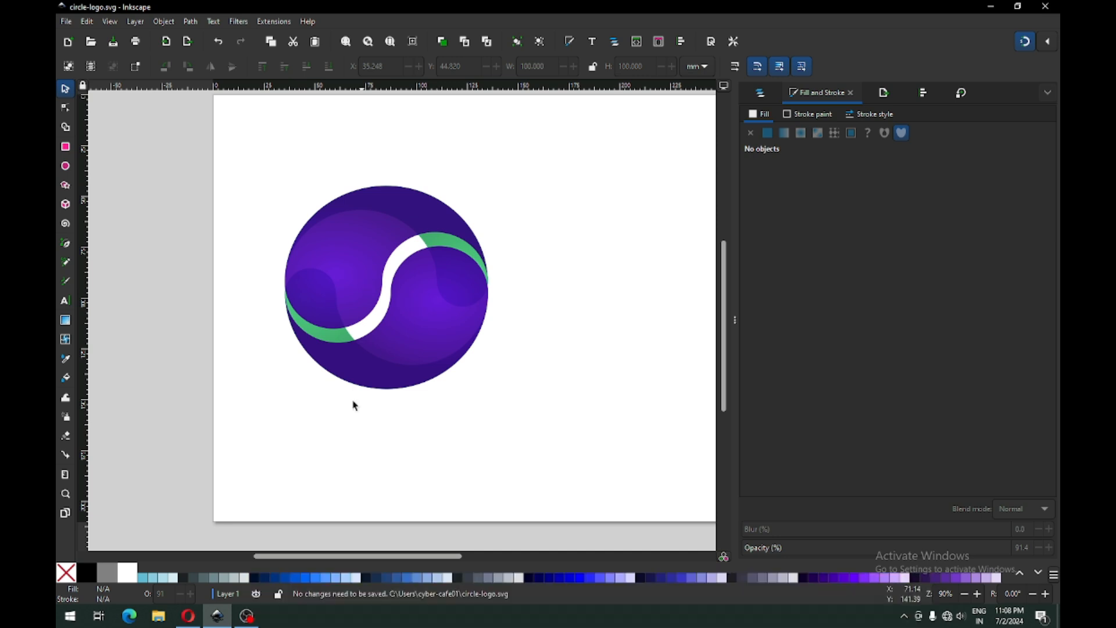
Step: Move the complete logo to the right, towards the middle of the page, and save the document
scroll(365, 563, "right", 3)
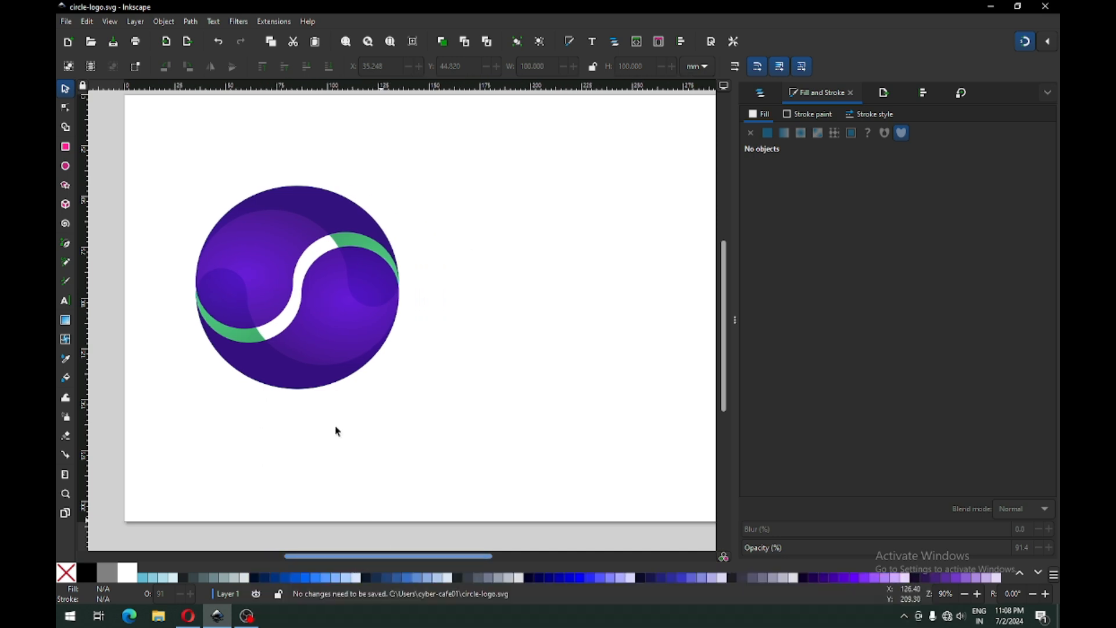
left_click_drag(148, 125, 429, 408)
left_click_drag(356, 351, 486, 329)
left_click(457, 402)
key("z")
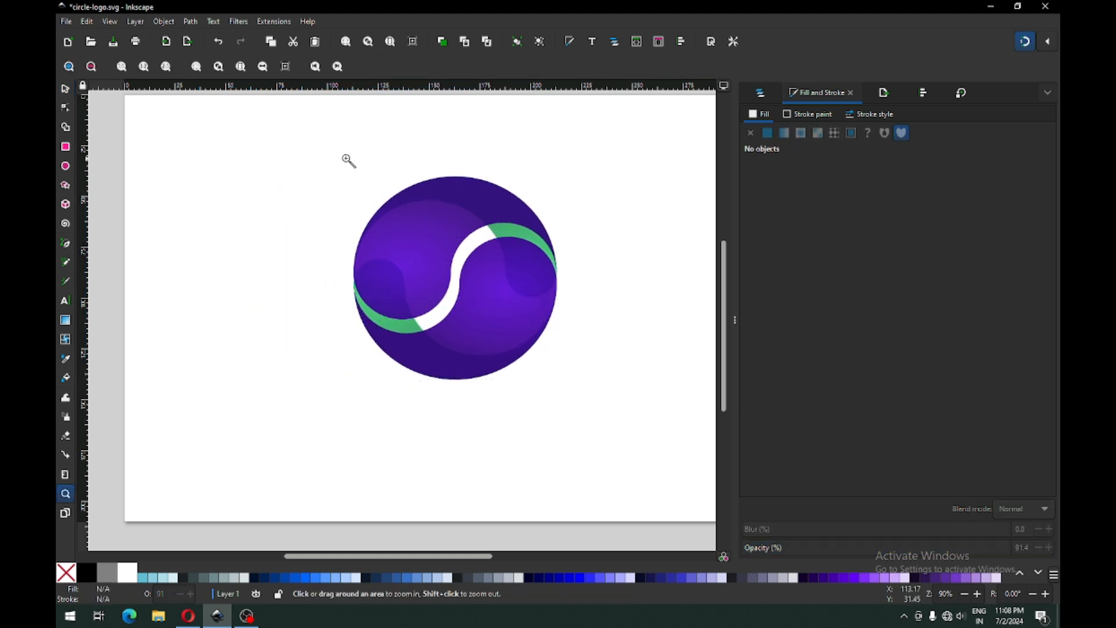
left_click_drag(327, 157, 612, 393)
key("ctrl+s")
key("ctrl+s")
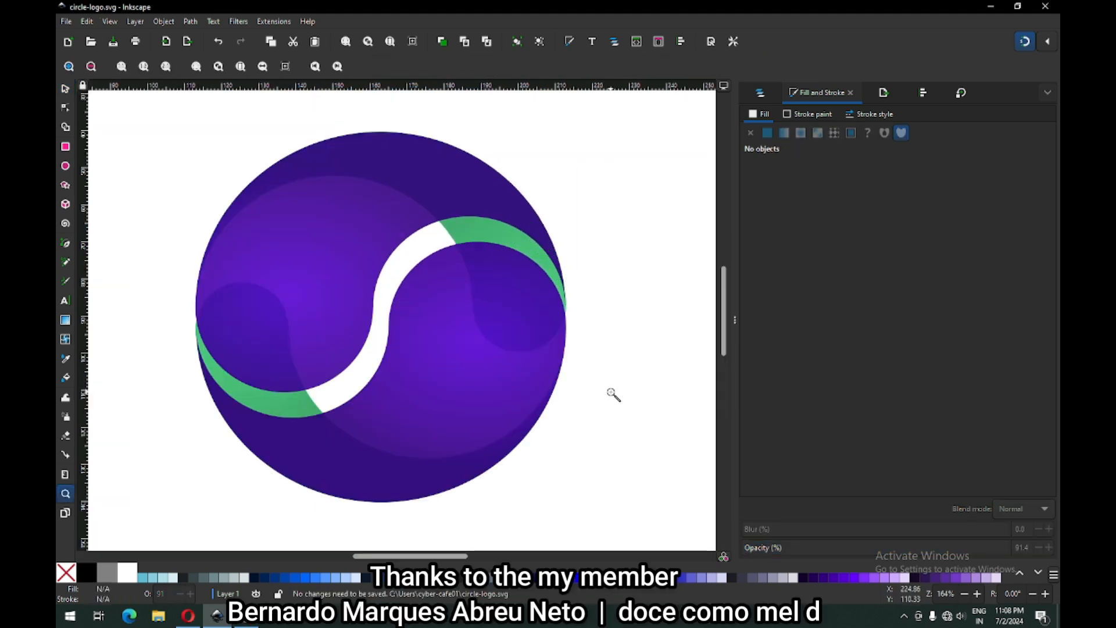